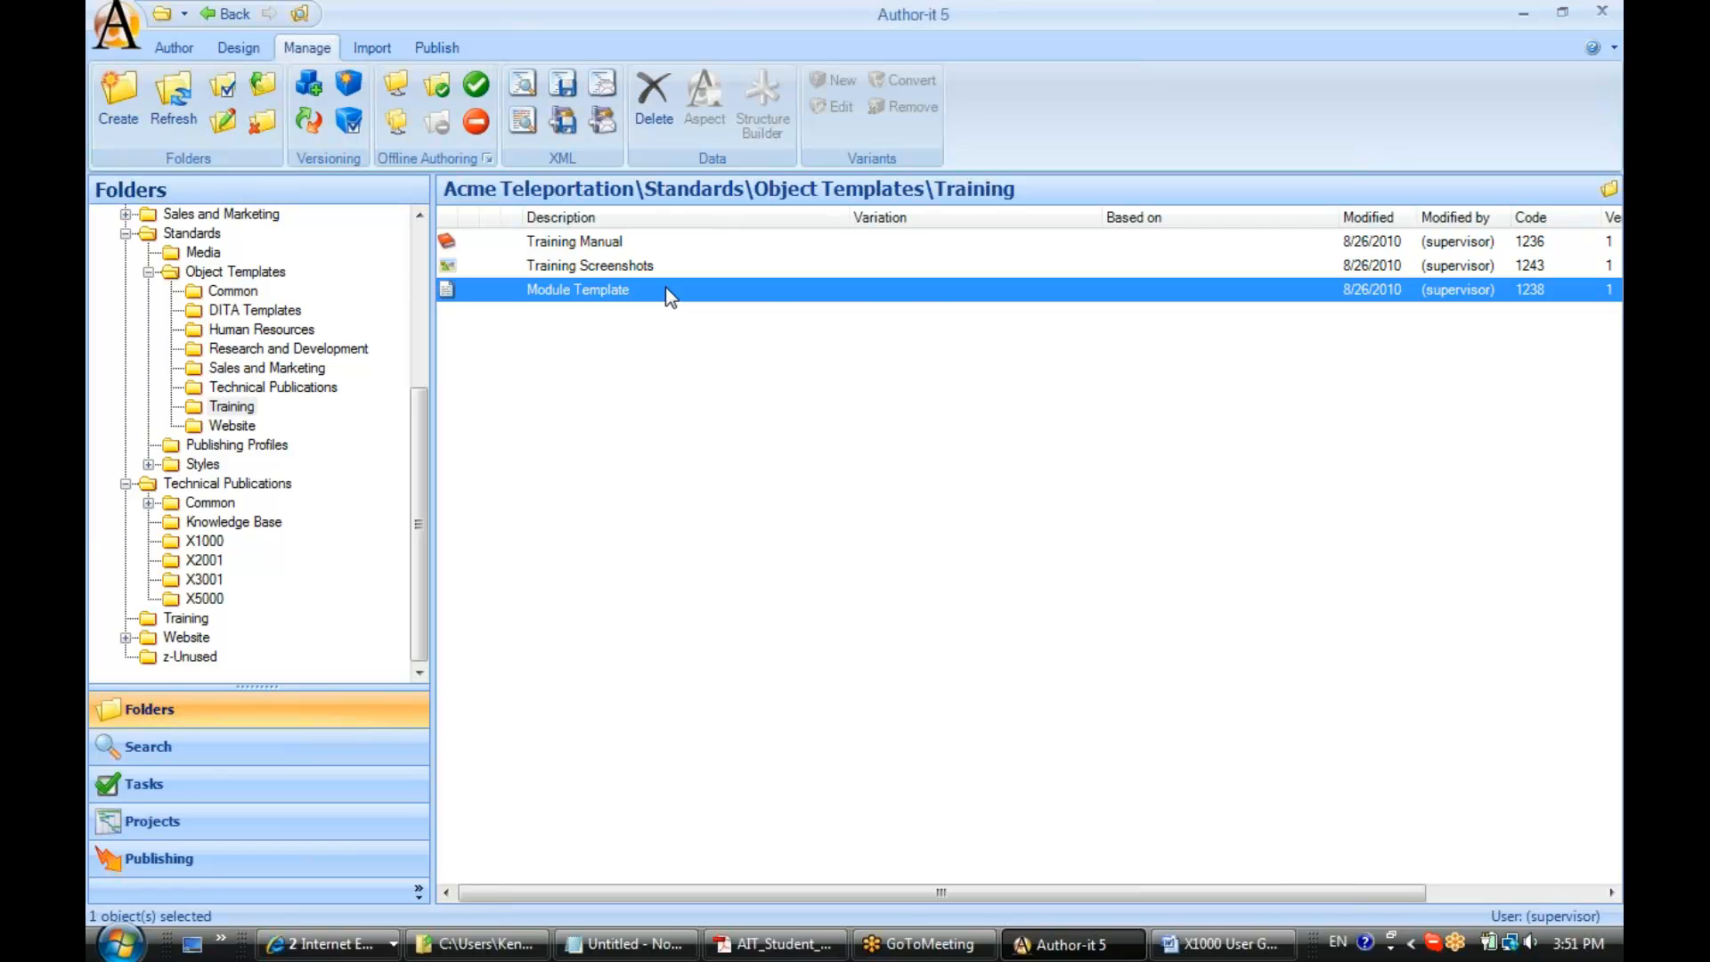
Open the properties of Module Template to check its related topics, and close them without changes.
{"action": "right_click", "coordinate": [667, 289]}
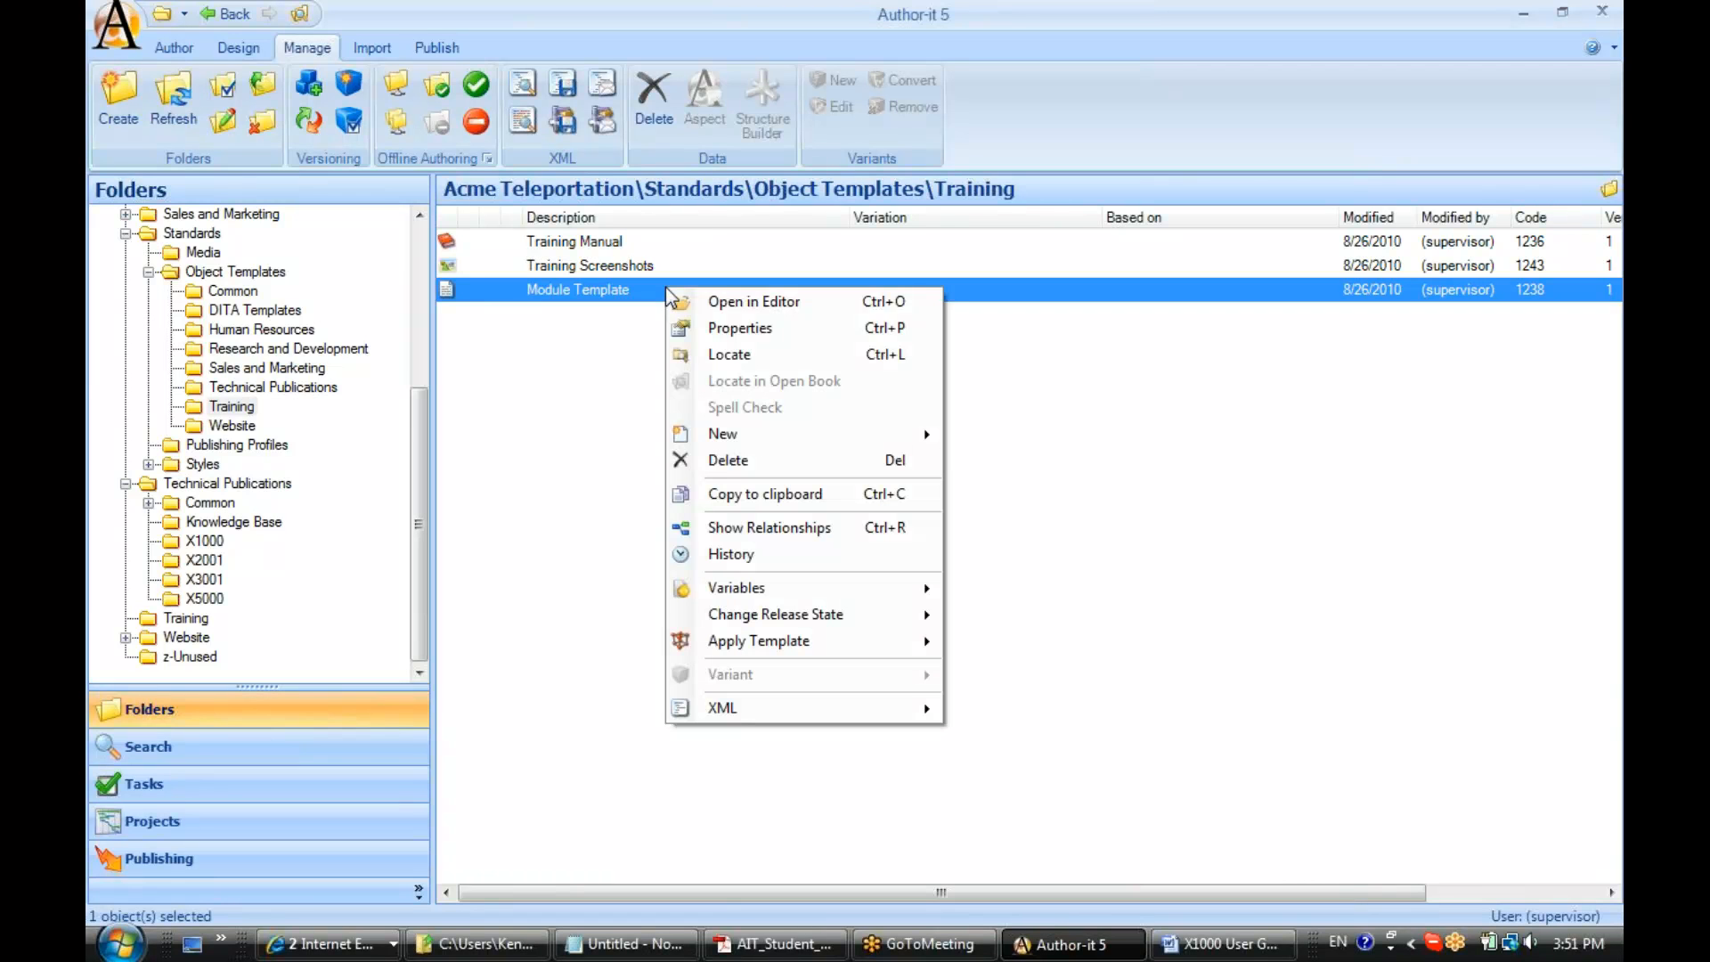
{"action": "left_click", "coordinate": [694, 329]}
{"action": "left_click", "coordinate": [833, 255]}
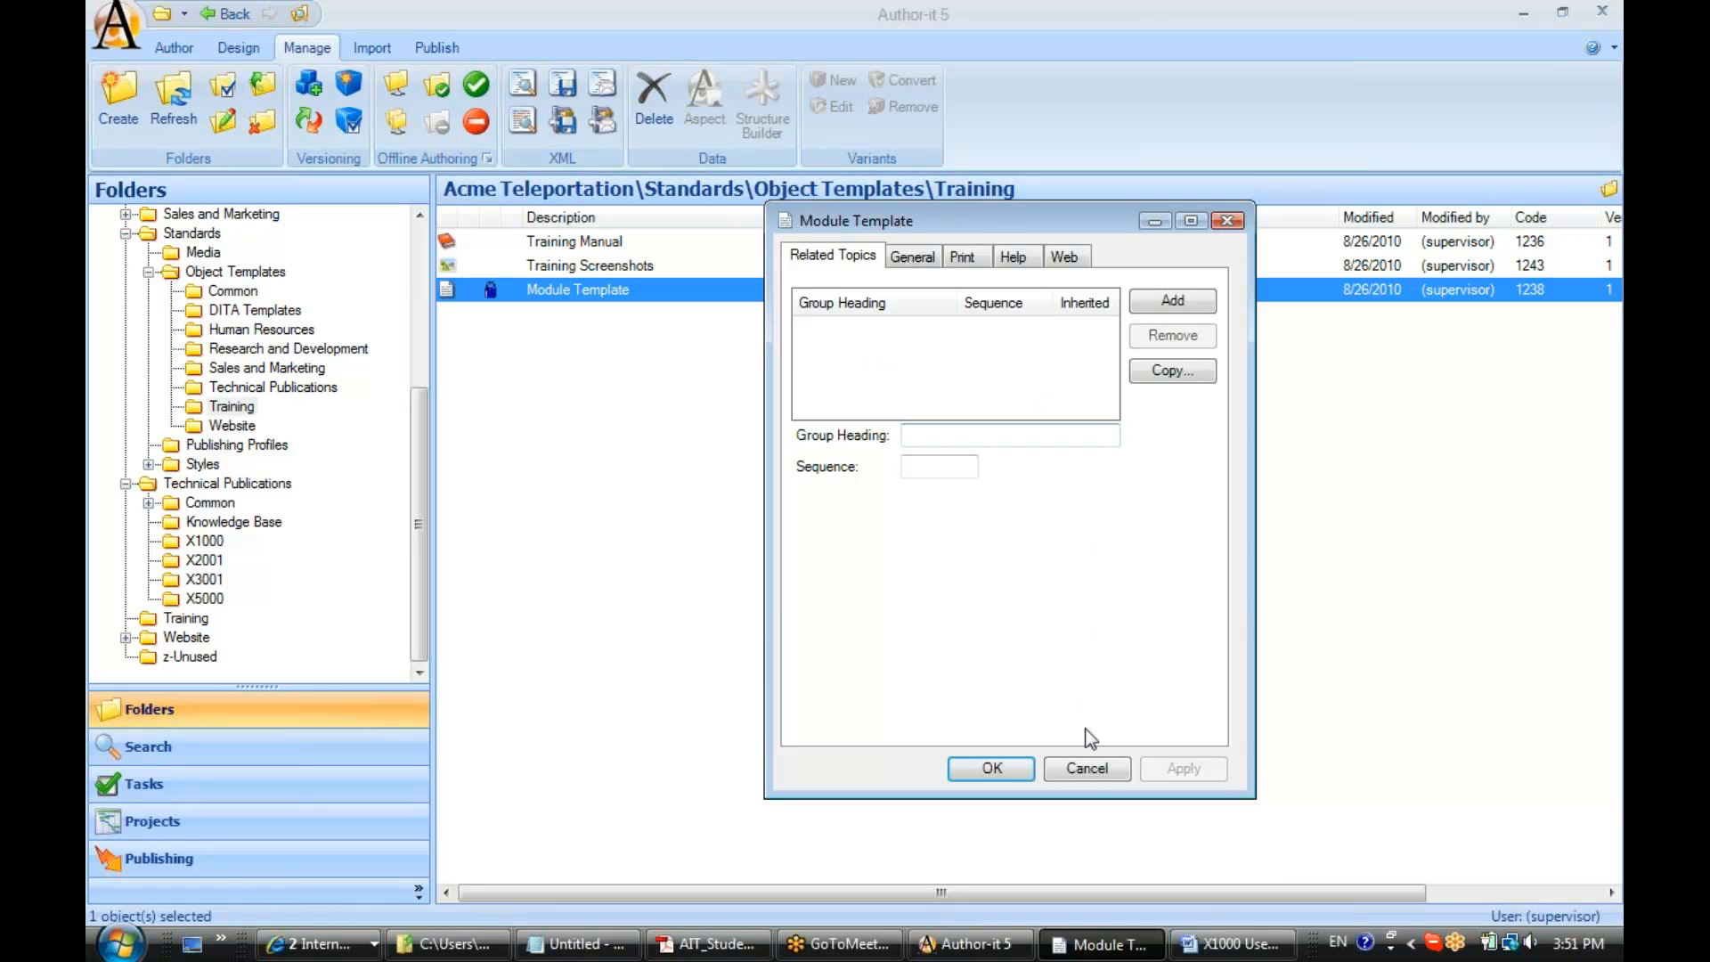
{"action": "left_click", "coordinate": [1083, 771]}
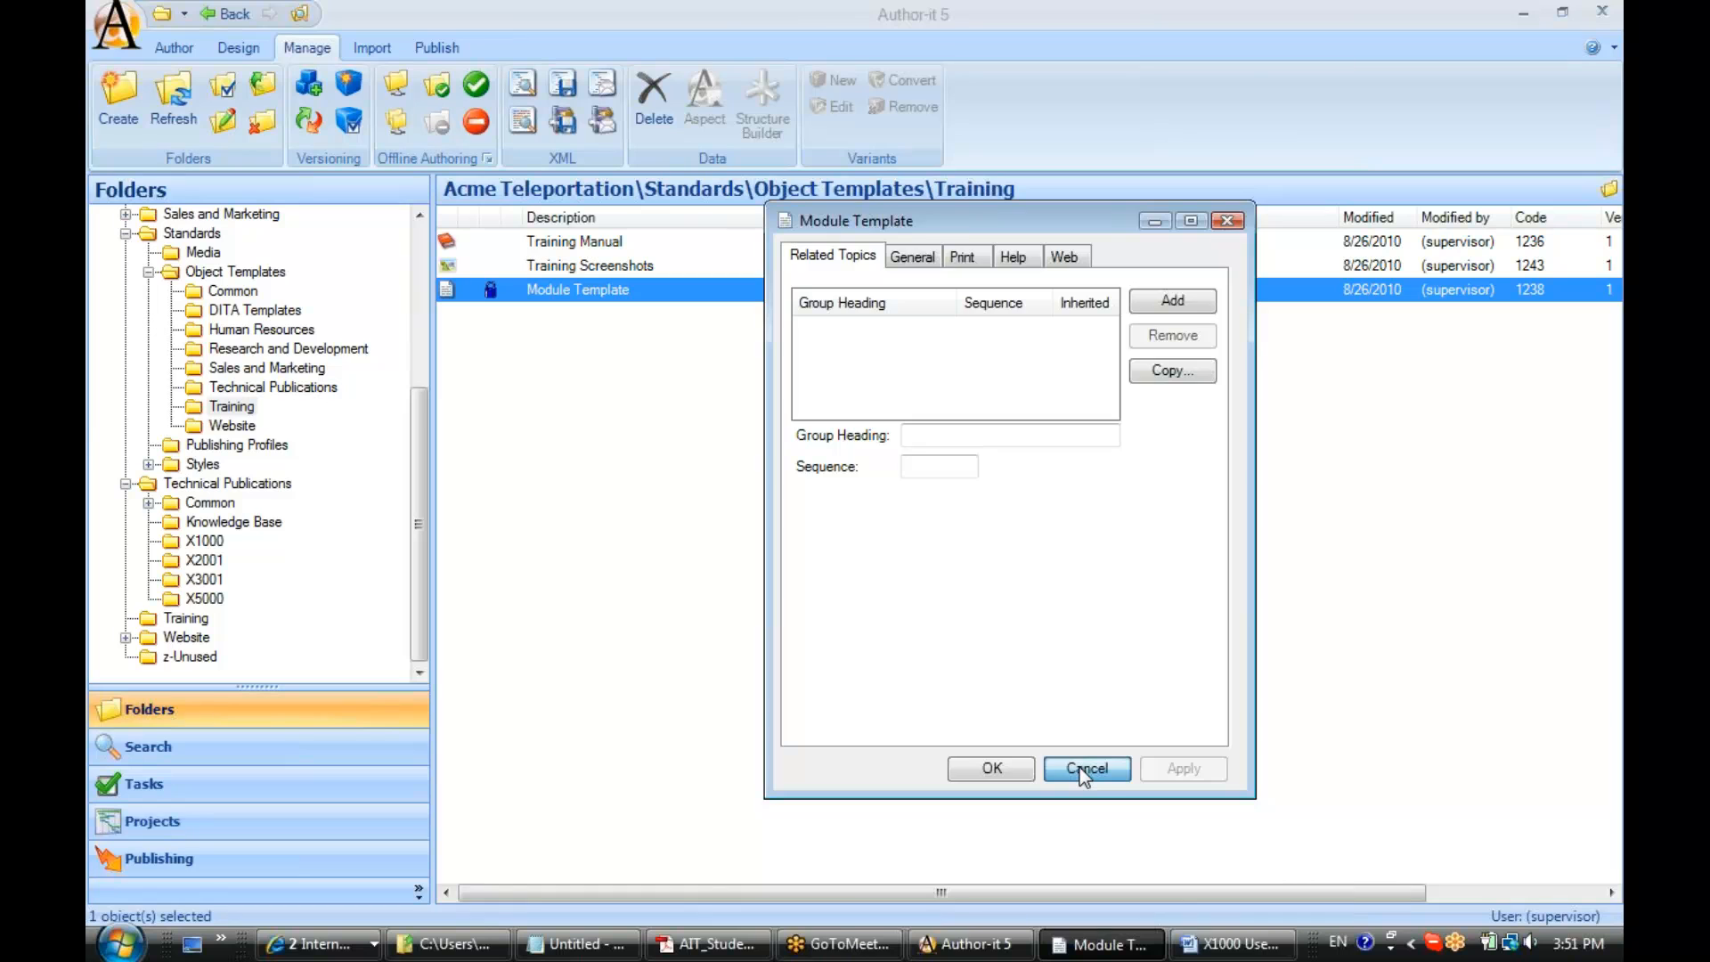
Switch to the X1000 User Guide in Word and follow its table of contents to Chapter Four, ACME Accessories.
{"action": "left_click", "coordinate": [1215, 948]}
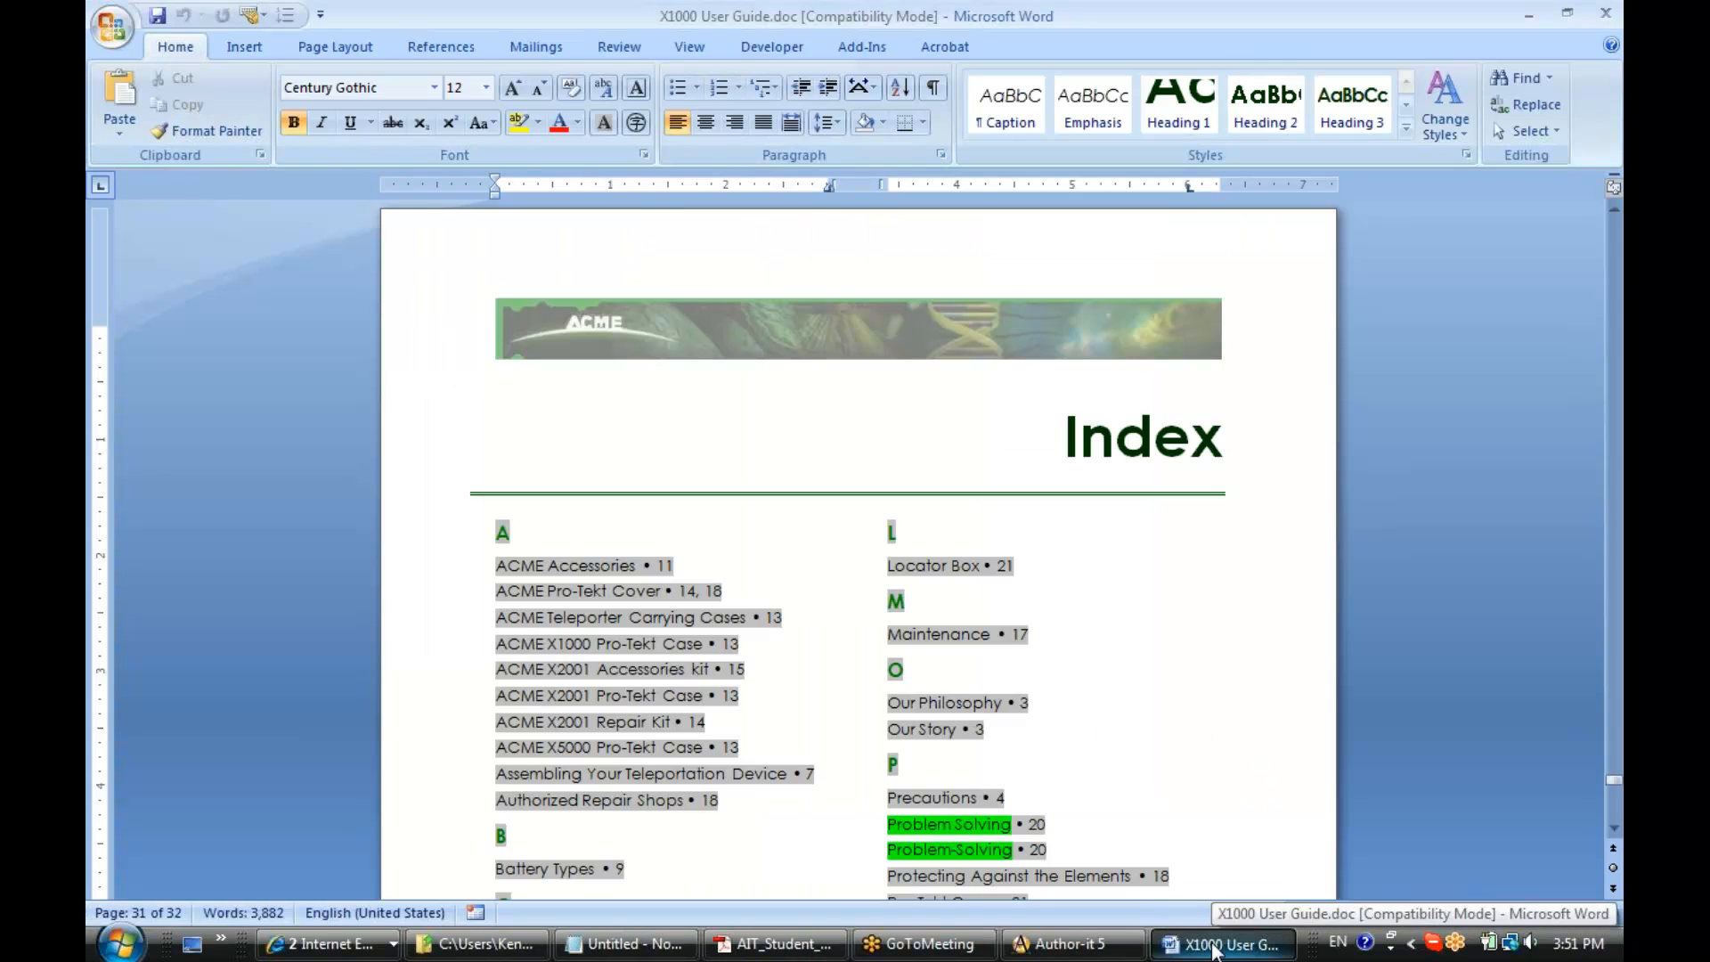
{"action": "key", "text": "ctrl+Home"}
{"action": "key", "text": "Page_Down"}
{"action": "key", "text": "Page_Down"}
{"action": "key", "text": "Page_Down"}
{"action": "key", "text": "Page_Down"}
{"action": "key", "text": "Page_Down"}
{"action": "key", "text": "Page_Down"}
{"action": "key", "text": "Page_Down"}
{"action": "key", "text": "Page_Down"}
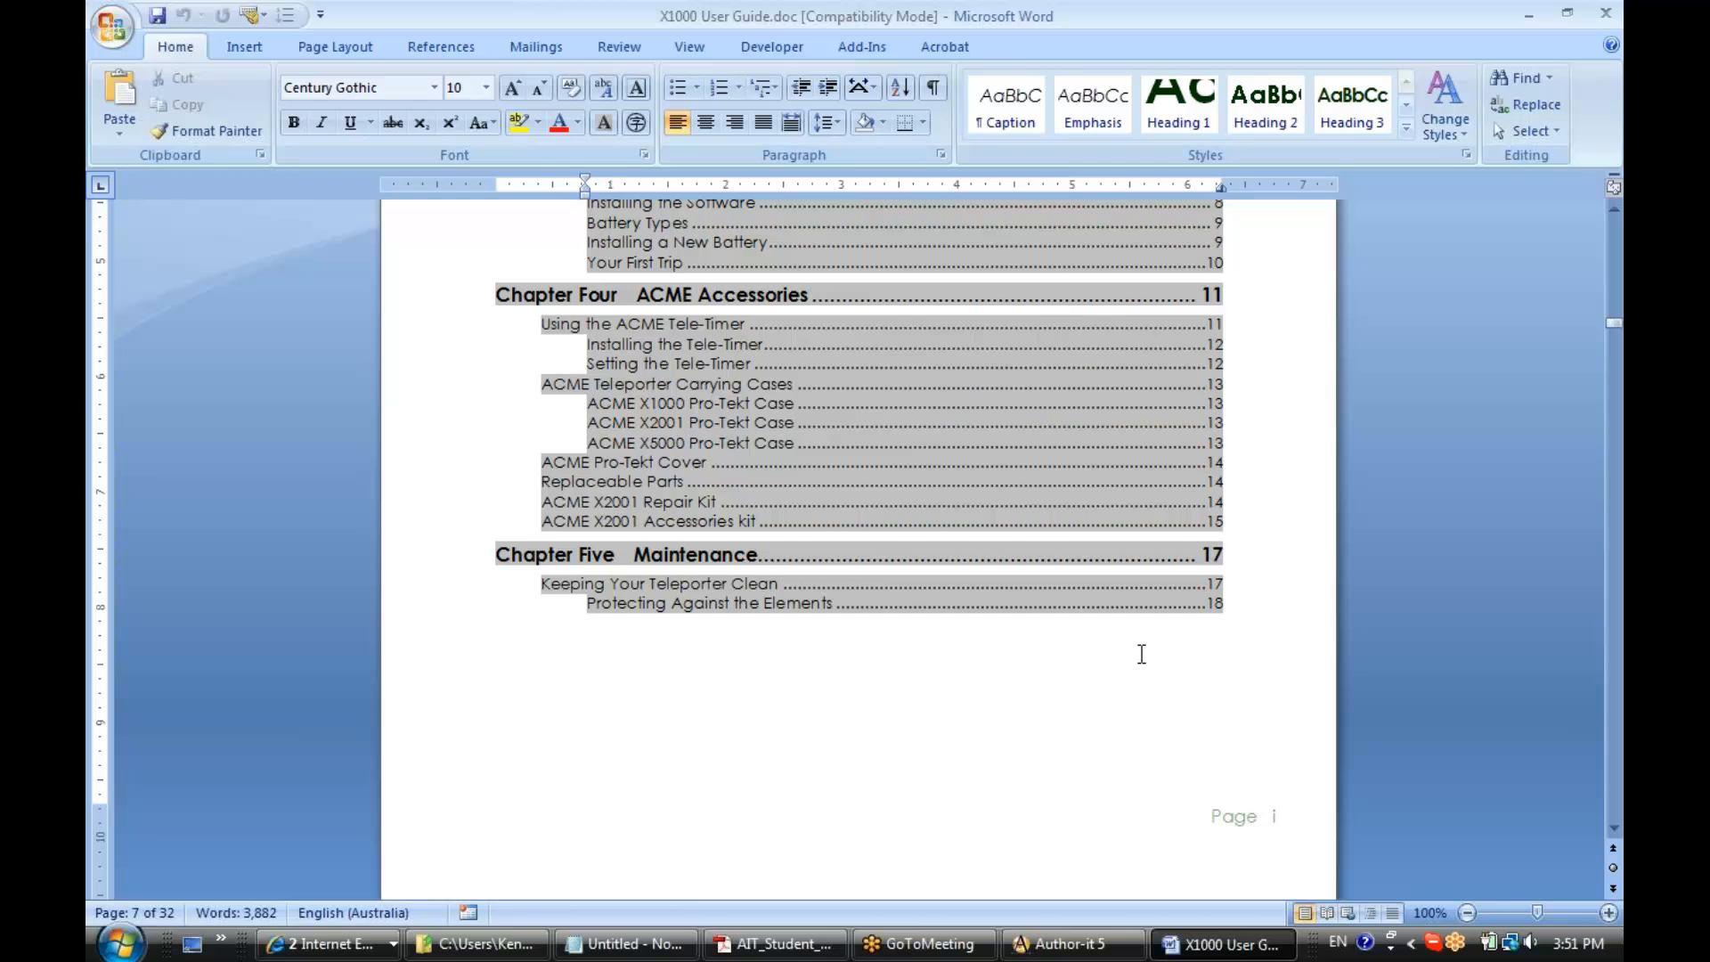
{"action": "left_click", "coordinate": [1211, 295], "text": "ctrl"}
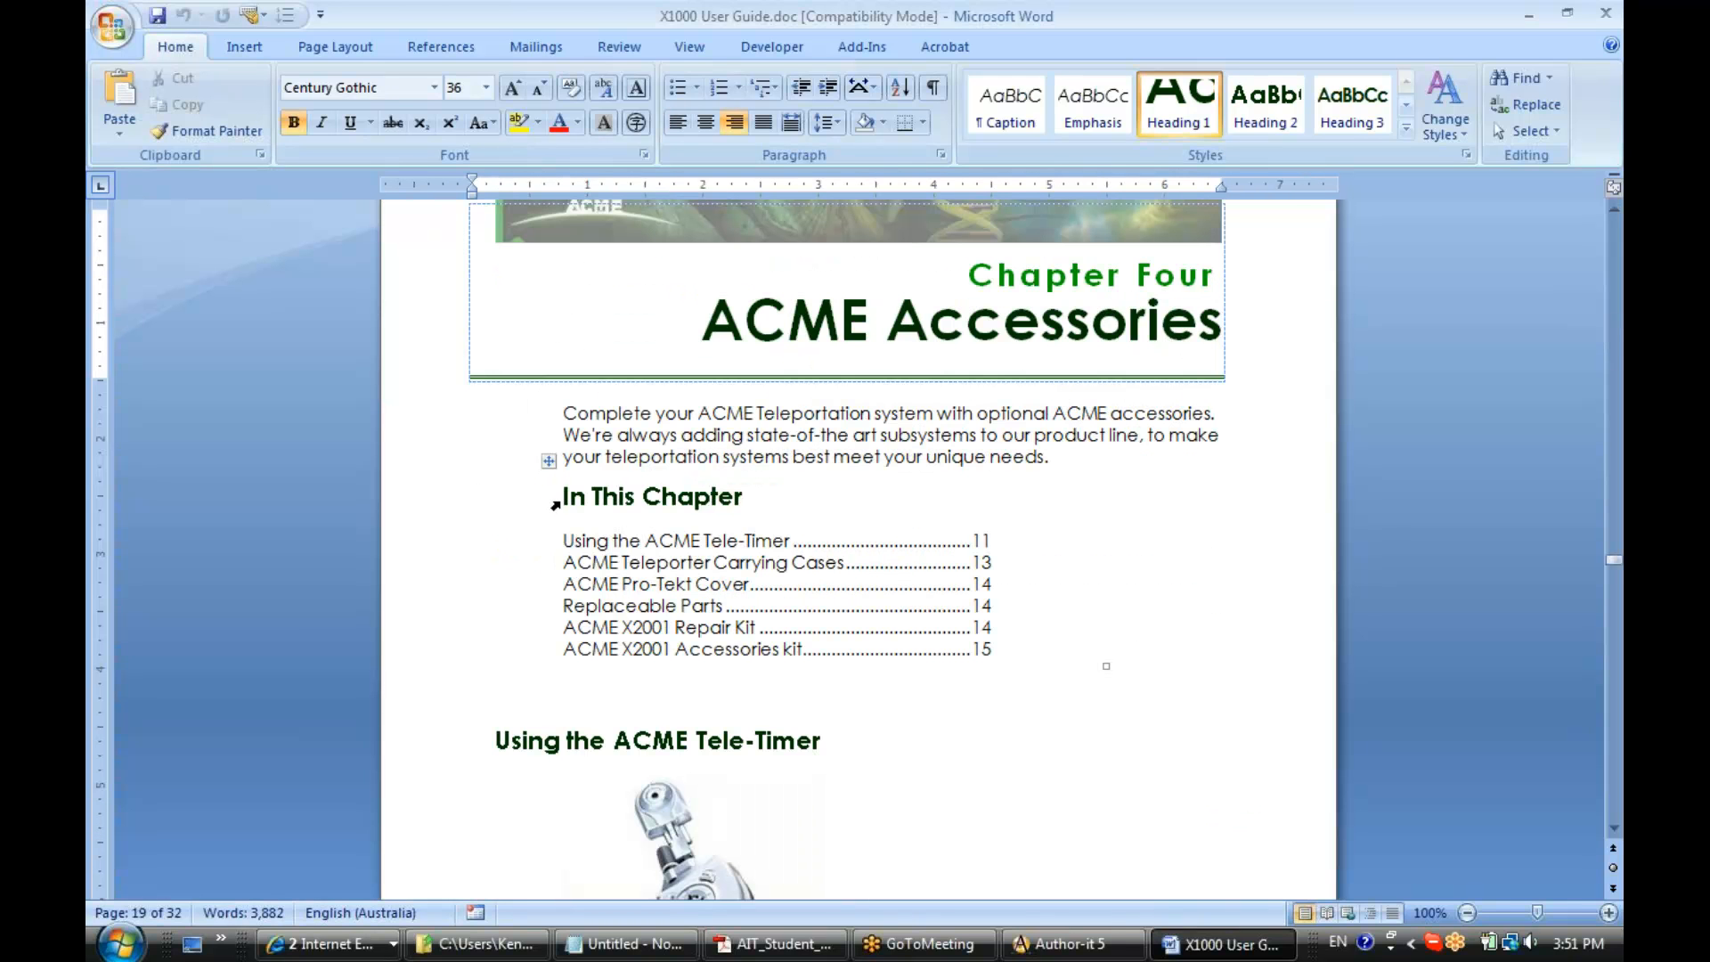
Examine the In This Chapter heading and its list of topics with page numbers, and minimize the Word document.
{"action": "left_click", "coordinate": [549, 460]}
{"action": "left_click", "coordinate": [579, 496]}
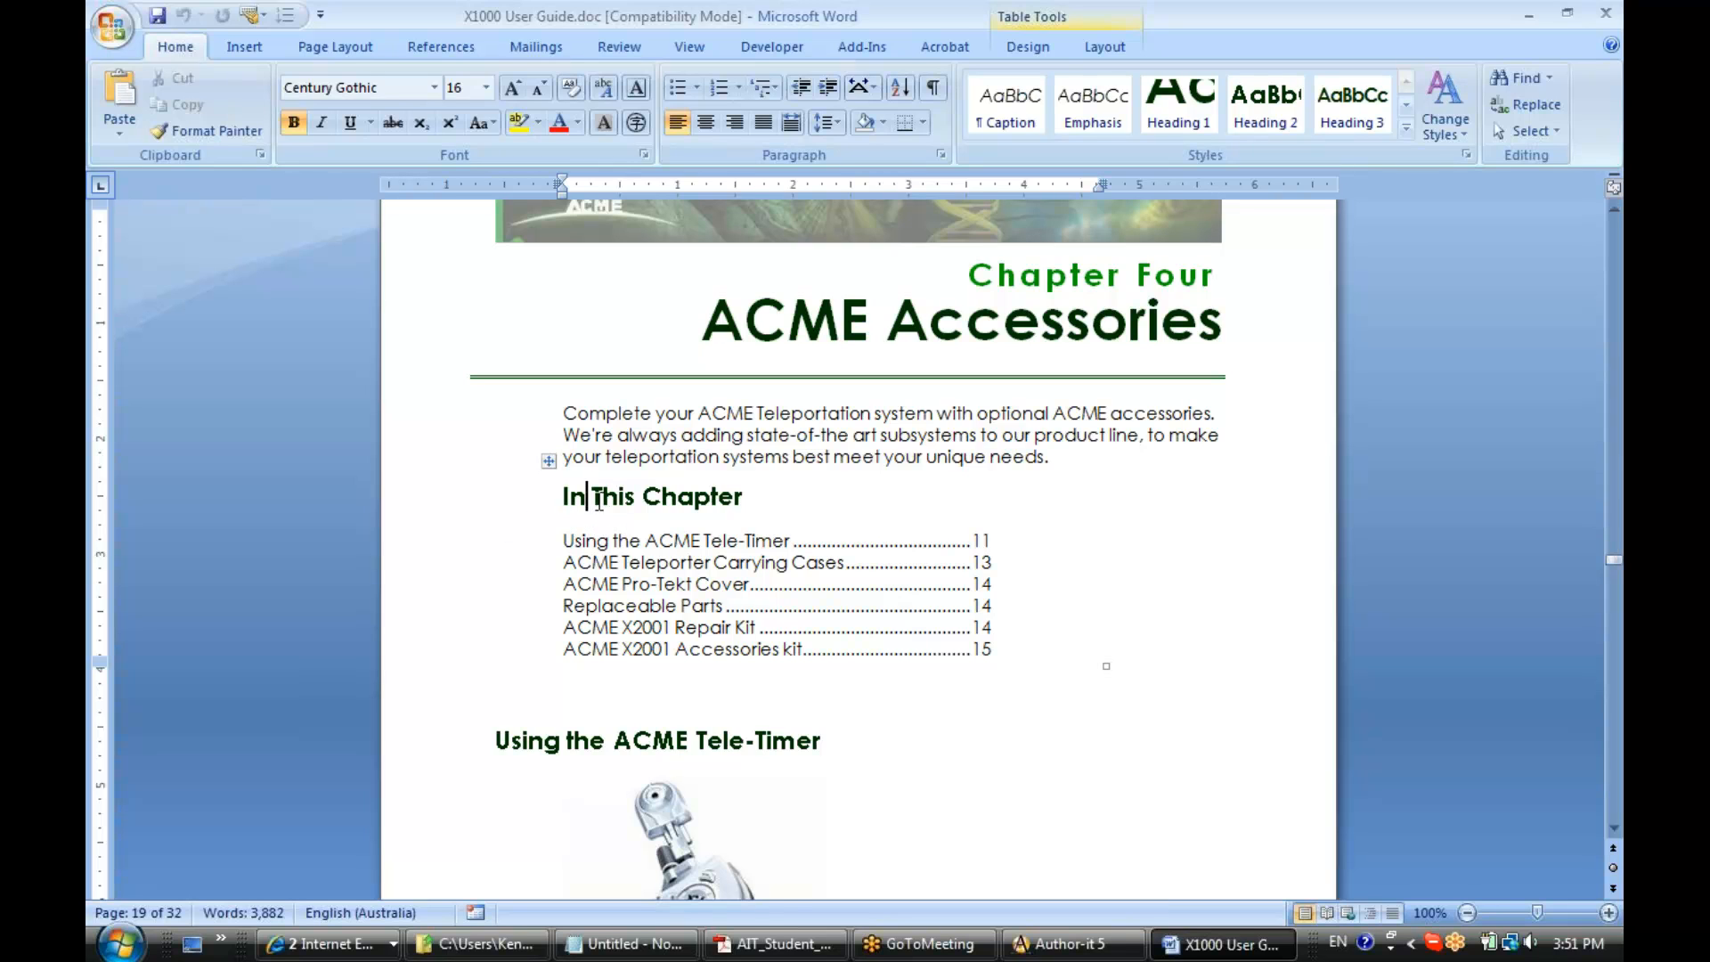
{"action": "left_click", "coordinate": [548, 461]}
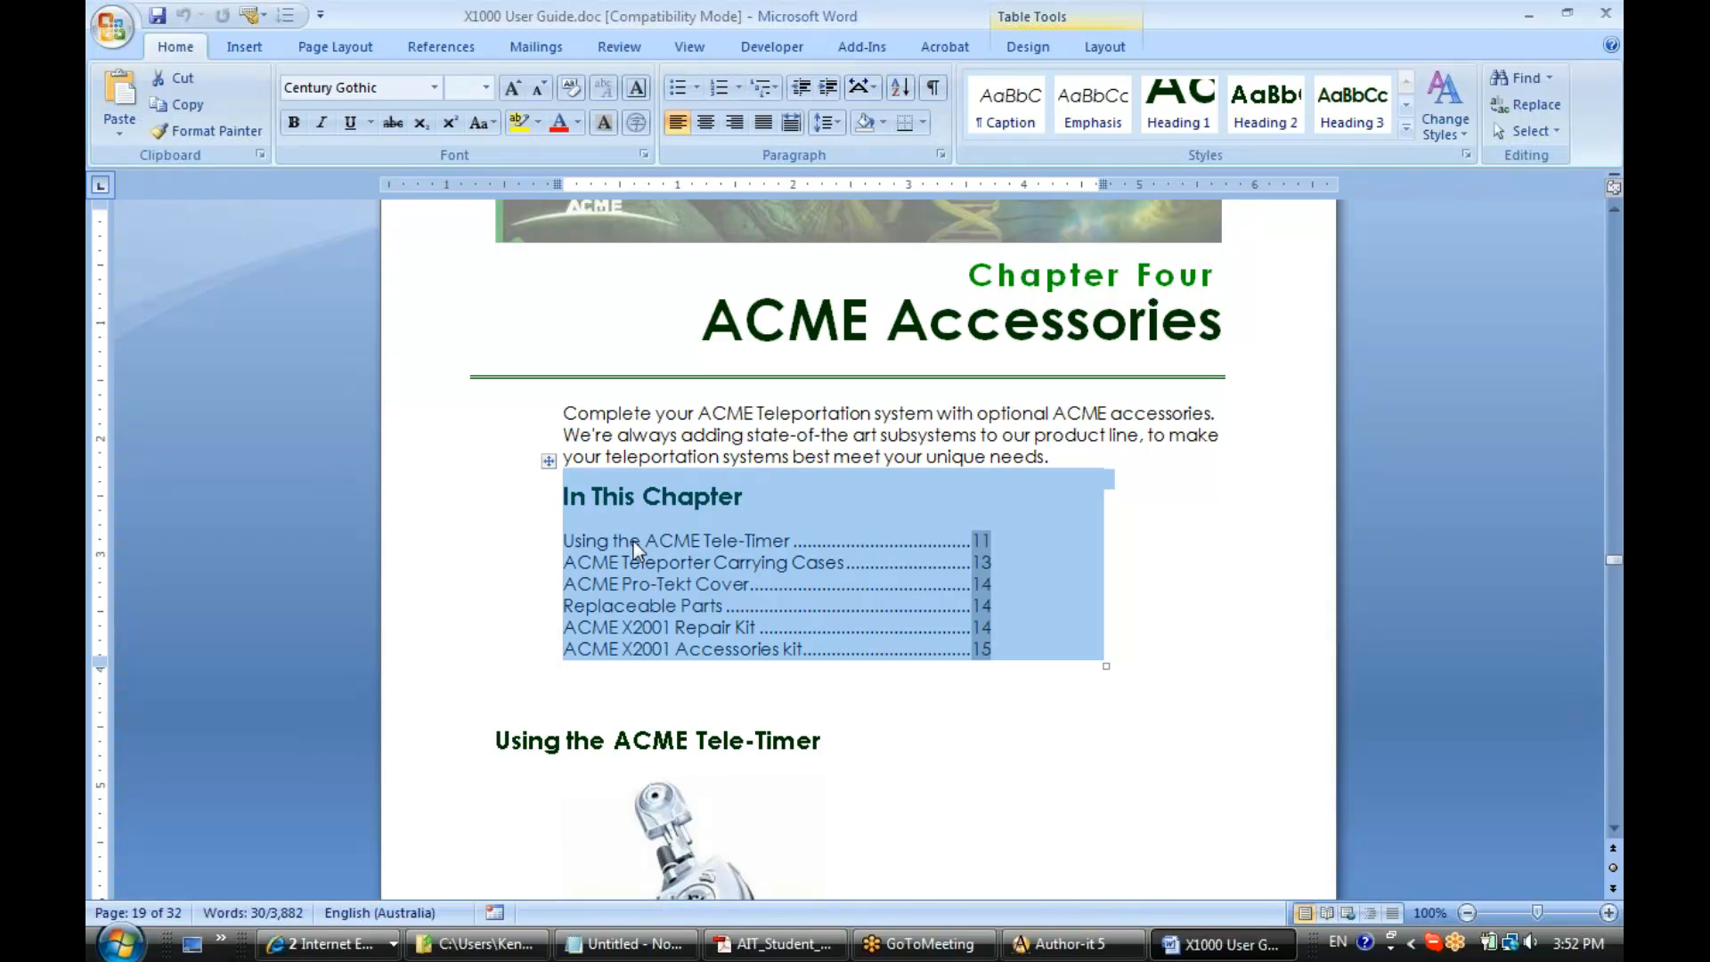
{"action": "left_click", "coordinate": [617, 503]}
{"action": "left_click_drag", "start_coordinate": [748, 497], "coordinate": [565, 512]}
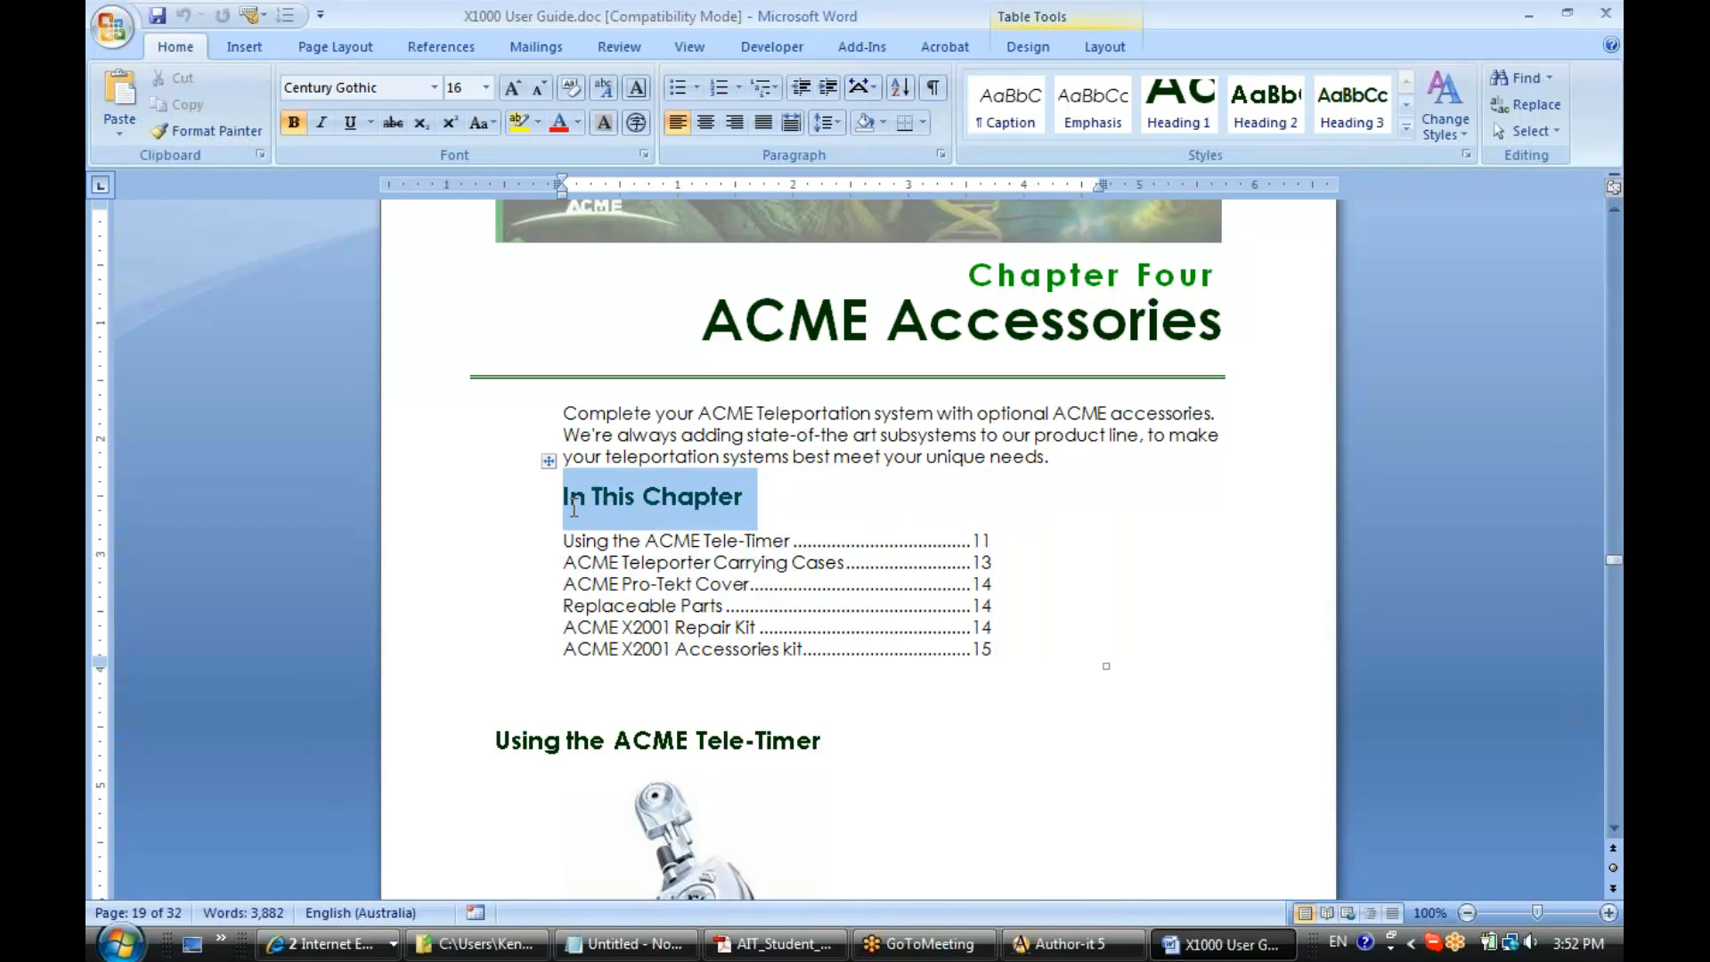
{"action": "left_click", "coordinate": [558, 549]}
{"action": "left_click", "coordinate": [574, 546]}
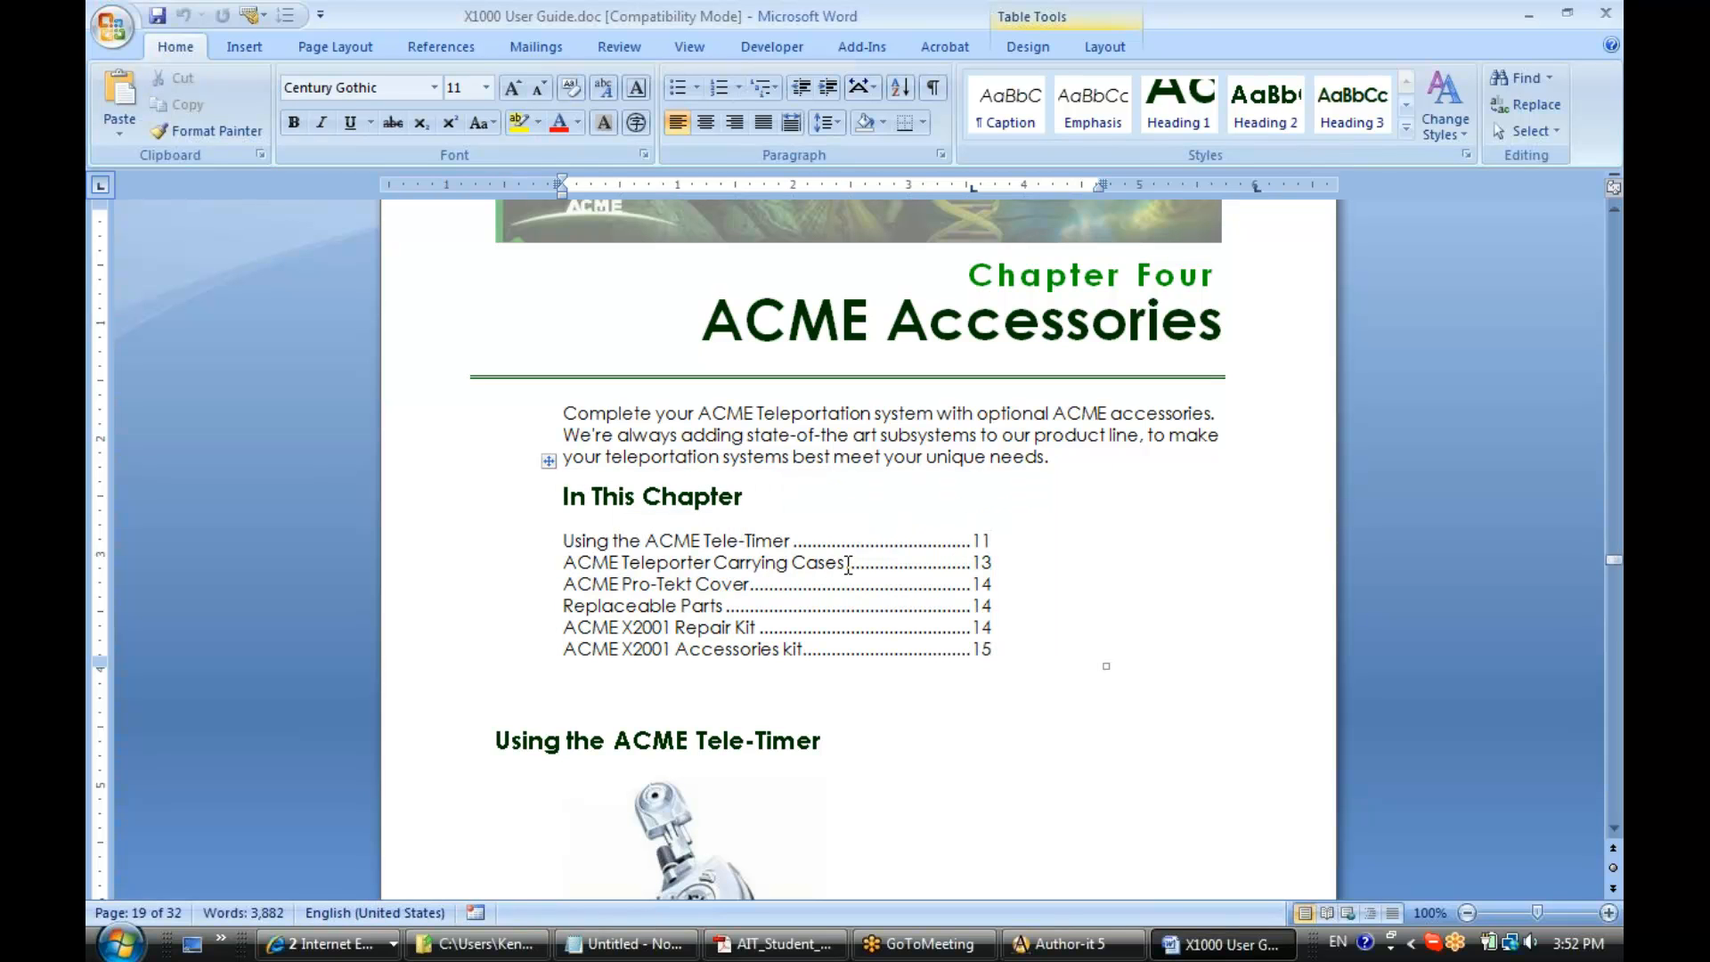
{"action": "left_click", "coordinate": [981, 563]}
{"action": "left_click", "coordinate": [1535, 22]}
Publish the X1000 User Guide from the Technical Publications X1000 folder to HTML Pages, moving the progress window aside.
{"action": "left_click", "coordinate": [205, 541]}
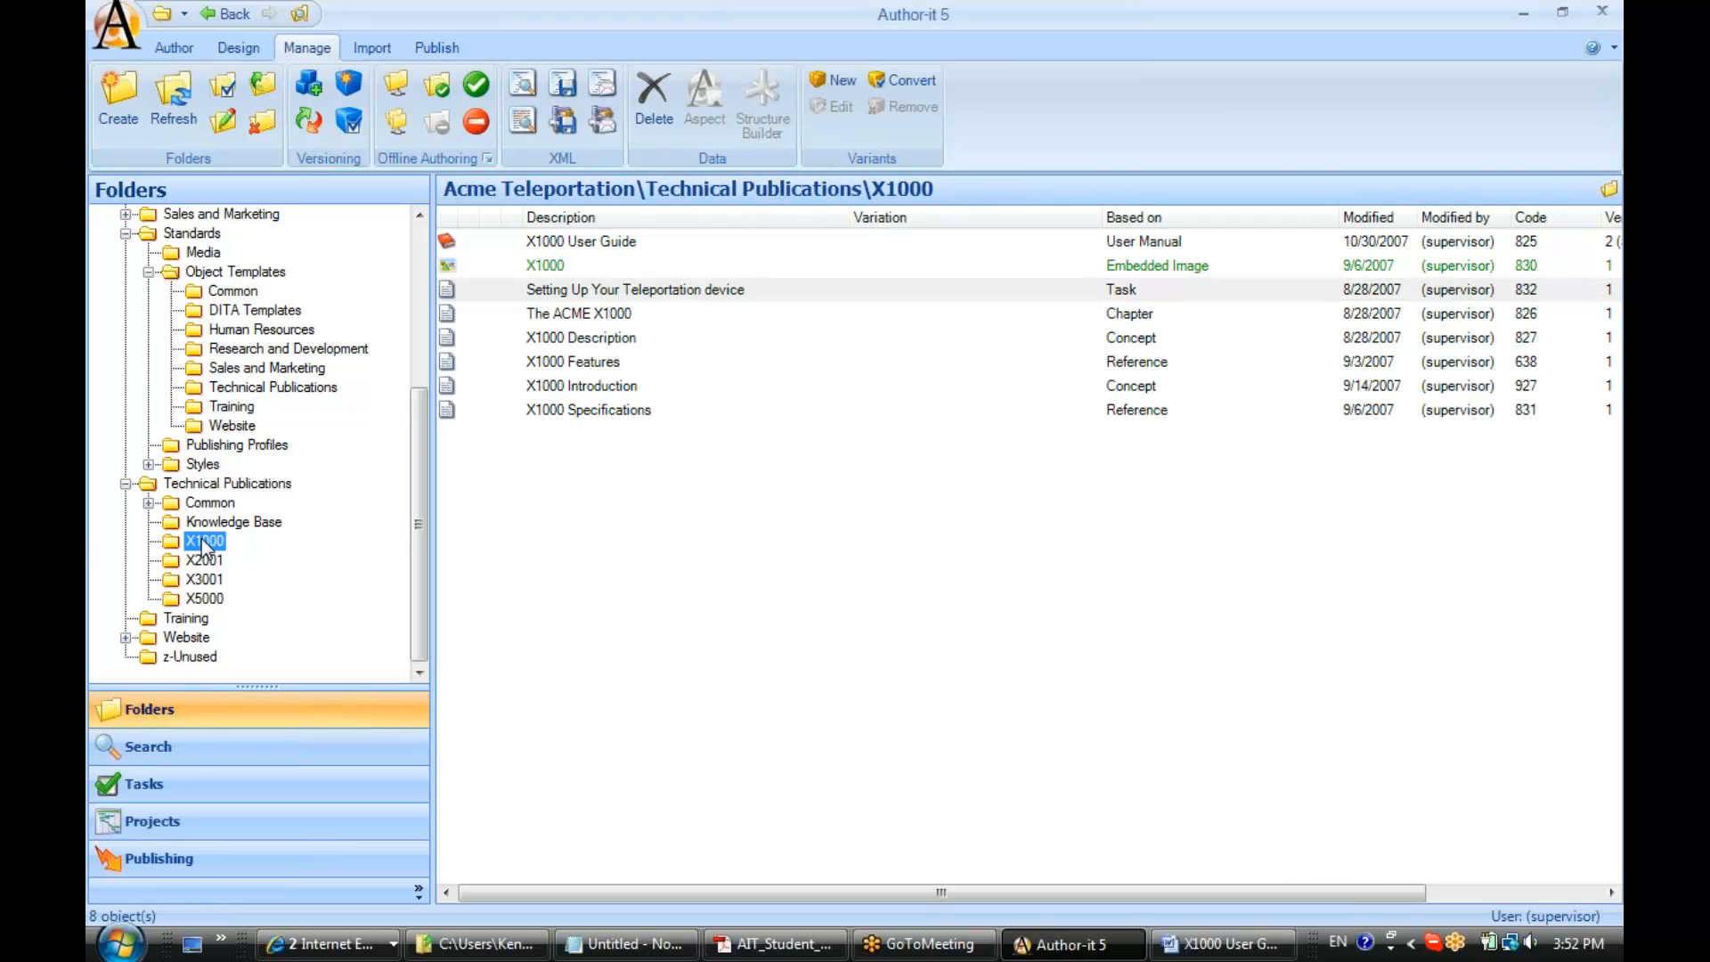
{"action": "left_click", "coordinate": [534, 237]}
{"action": "right_click", "coordinate": [535, 237]}
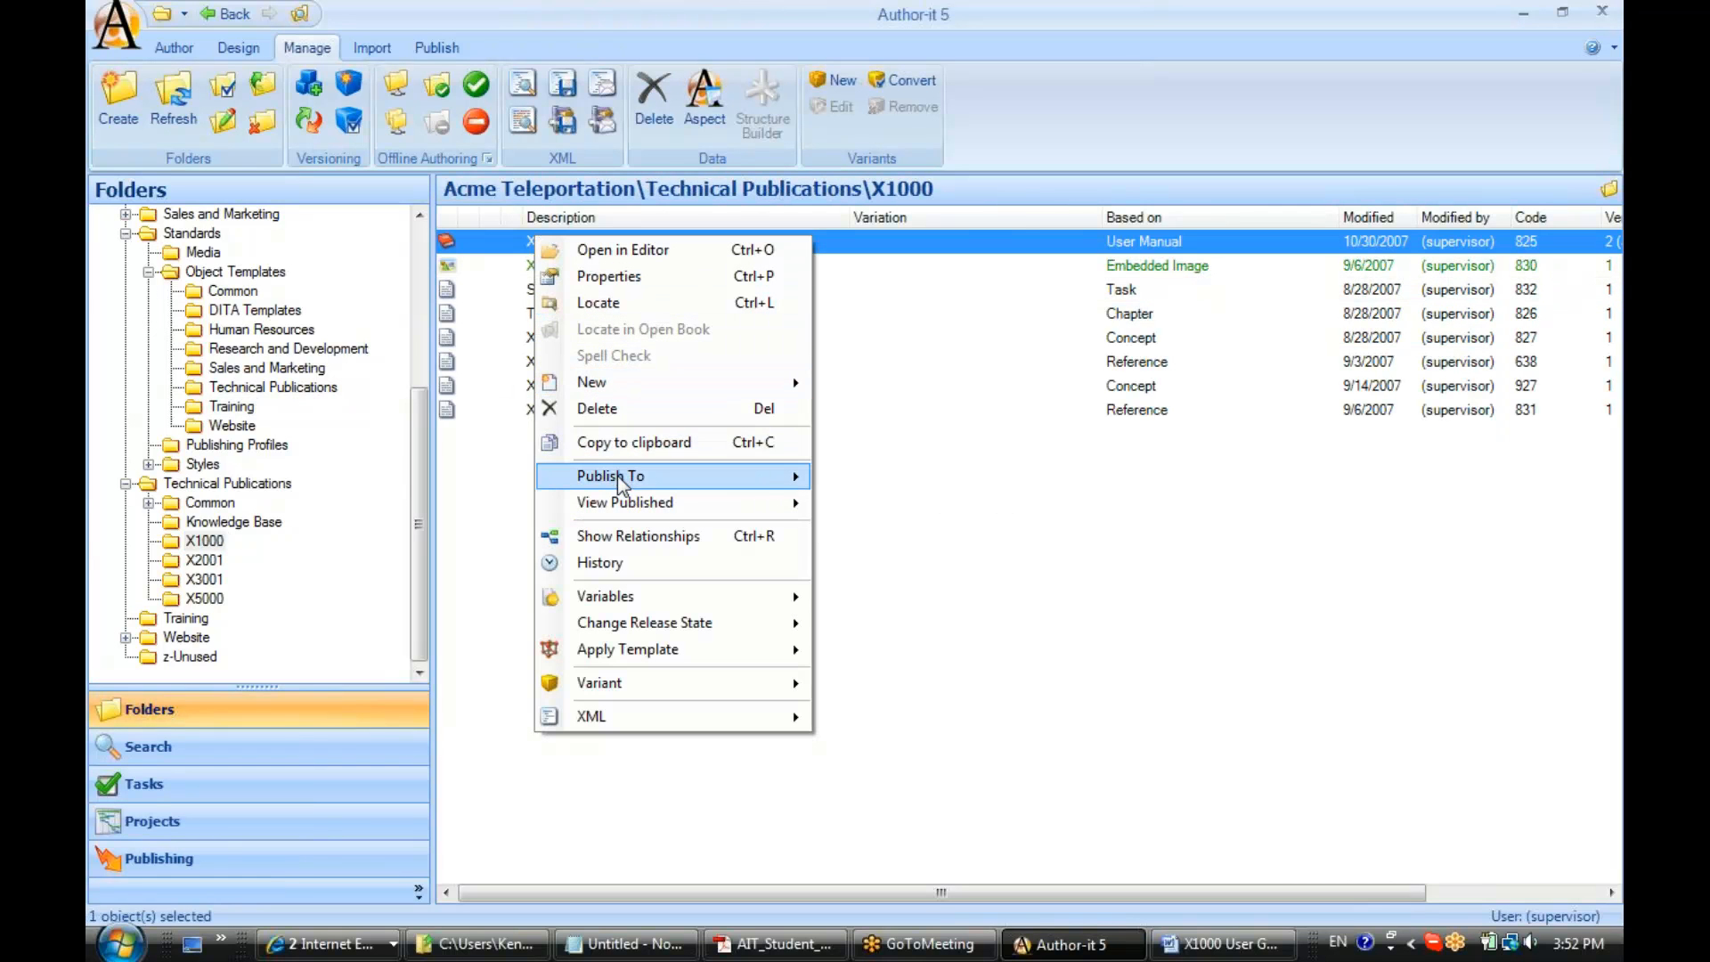
{"action": "mouse_move", "coordinate": [617, 476]}
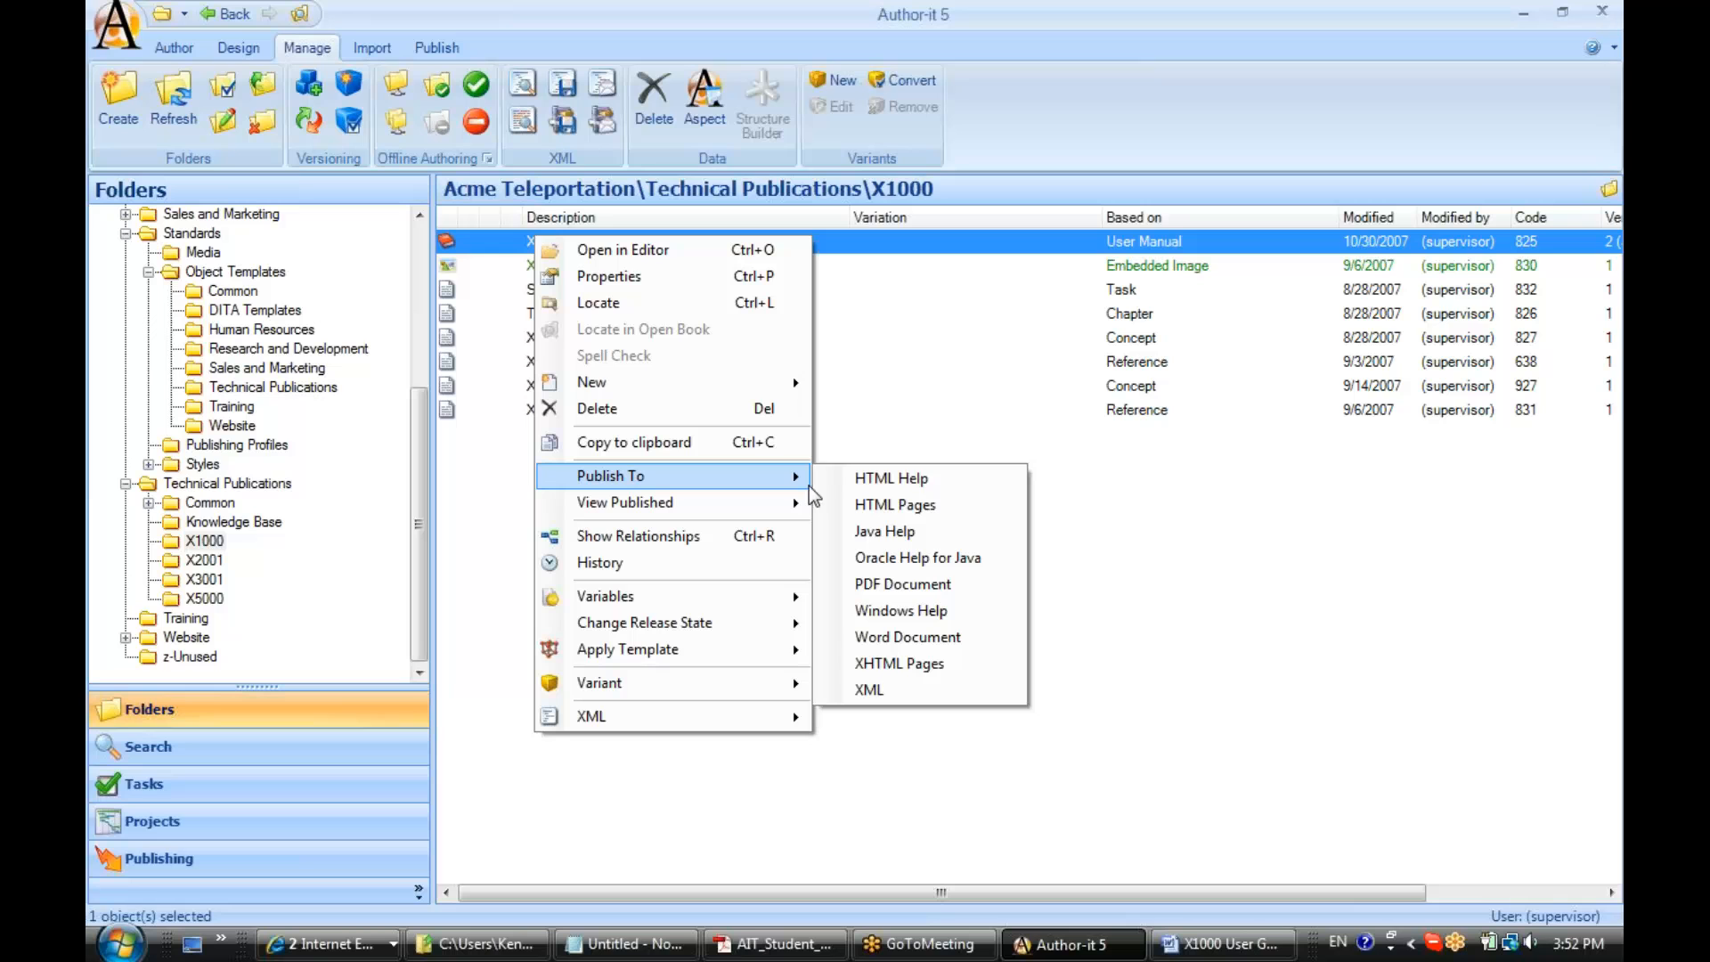
{"action": "left_click", "coordinate": [891, 505]}
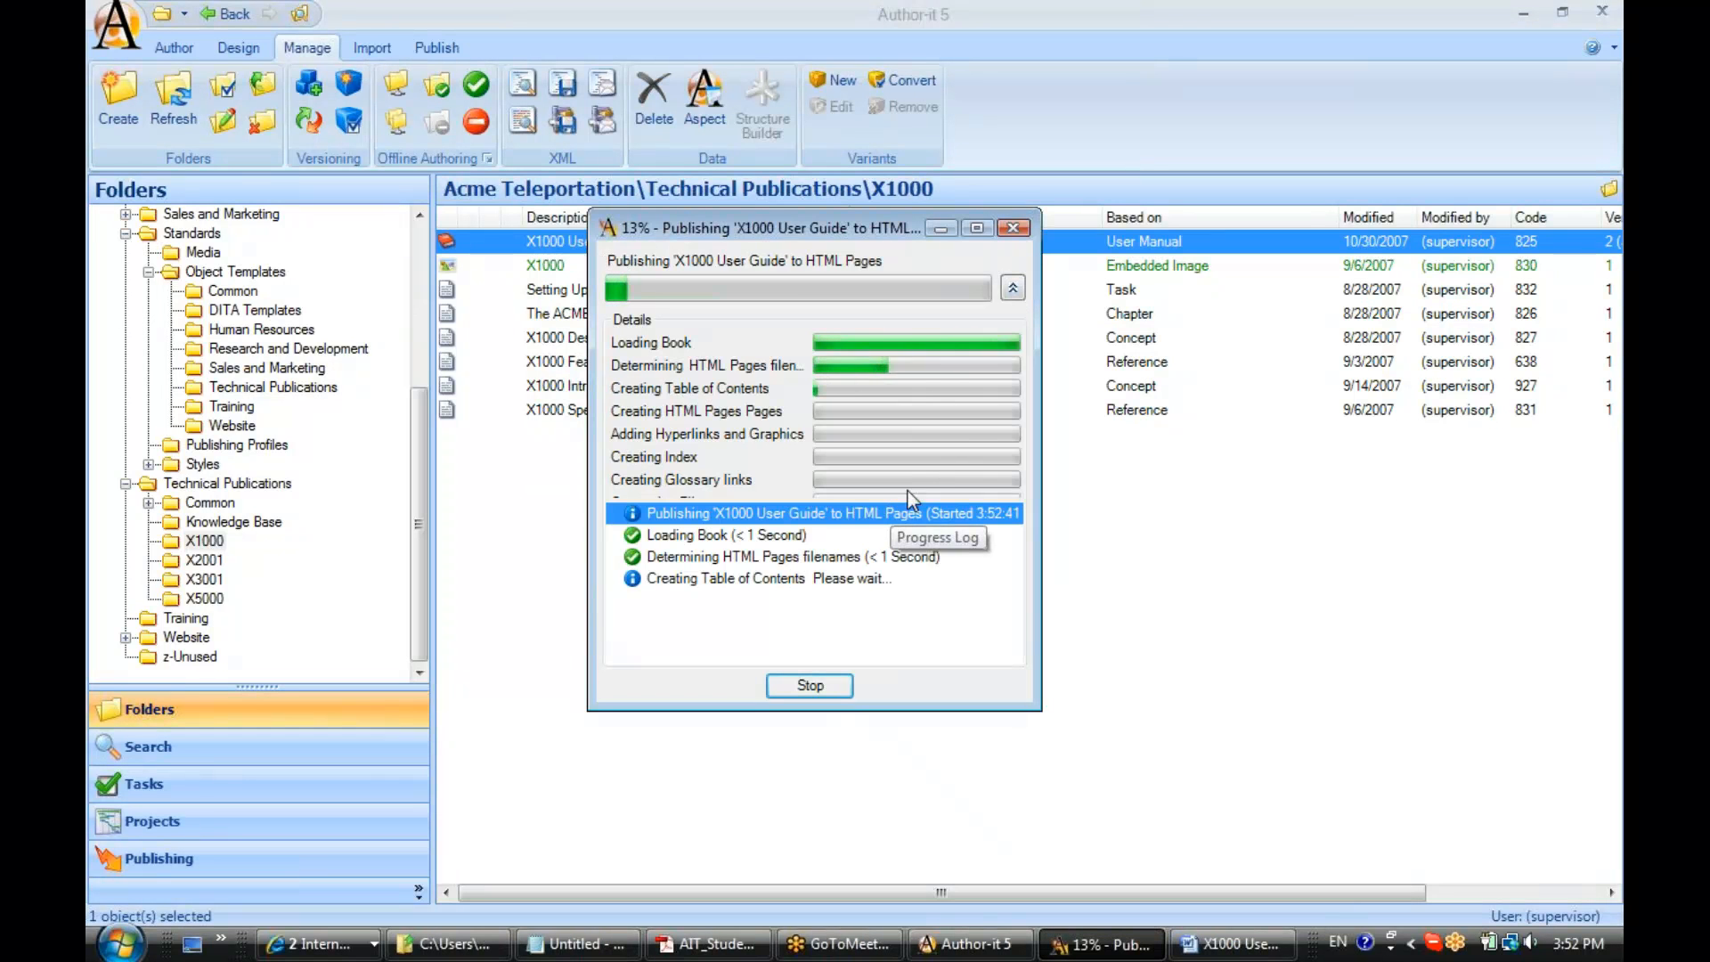
{"action": "left_click_drag", "start_coordinate": [854, 230], "coordinate": [1169, 249]}
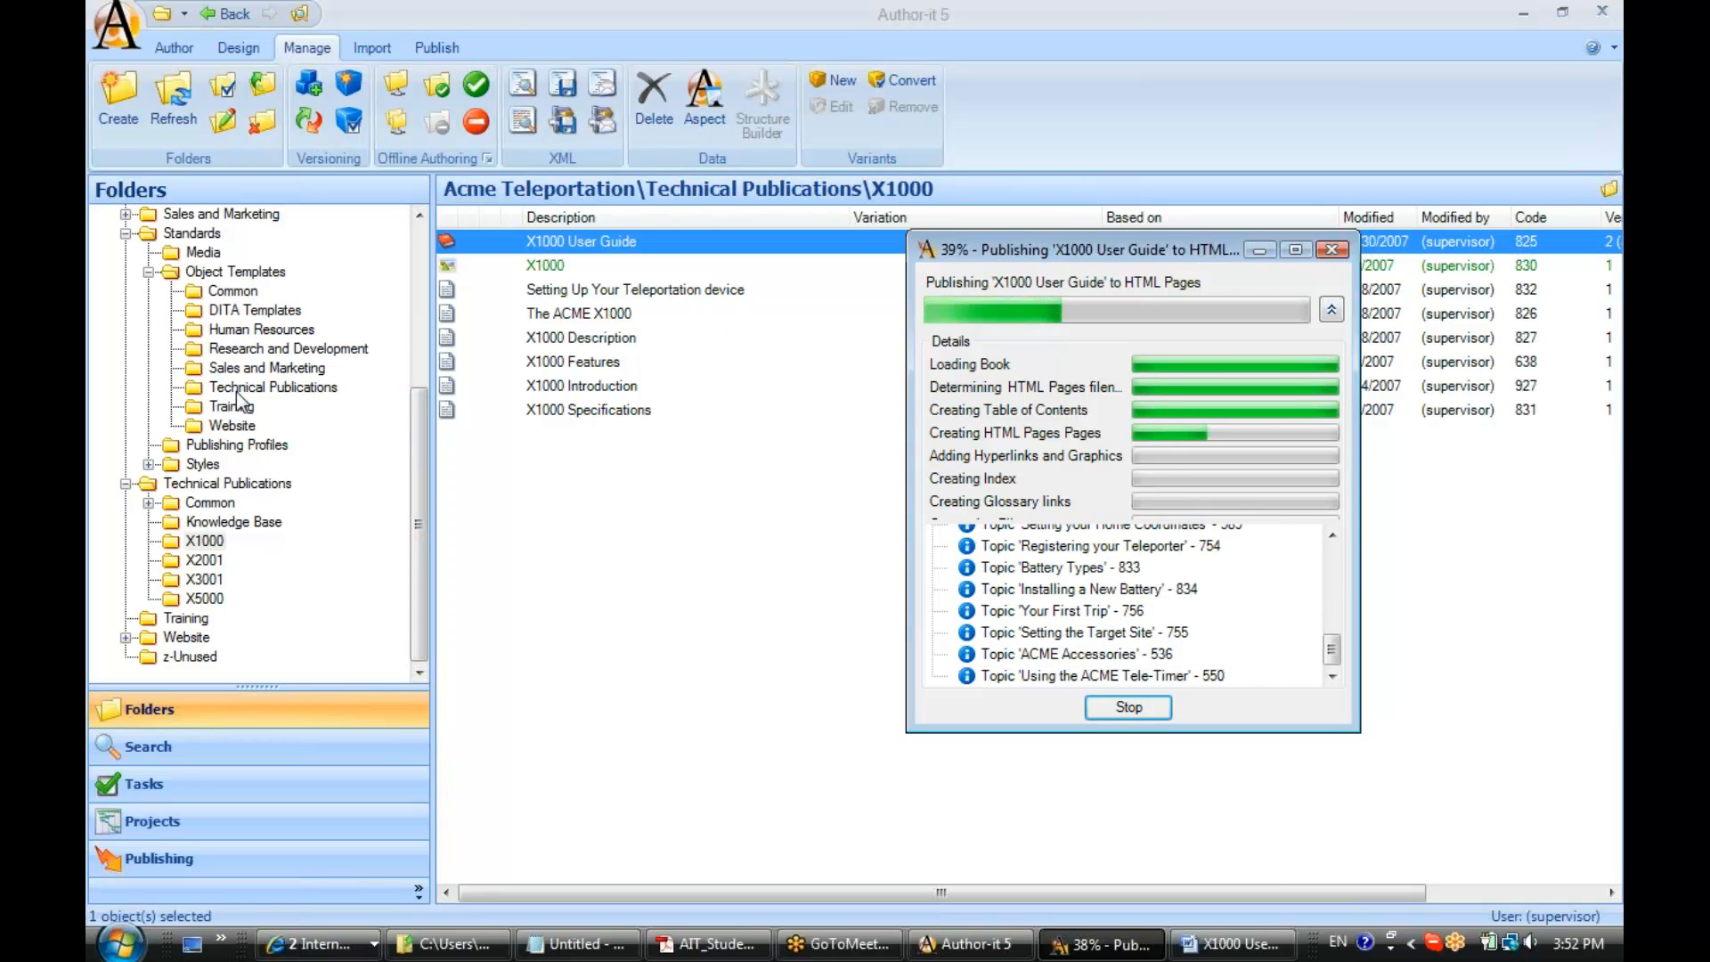
Open the properties of the Chapter template in the Technical Publications object templates folder.
{"action": "left_click", "coordinate": [267, 386]}
{"action": "left_click", "coordinate": [548, 409]}
{"action": "right_click", "coordinate": [531, 416]}
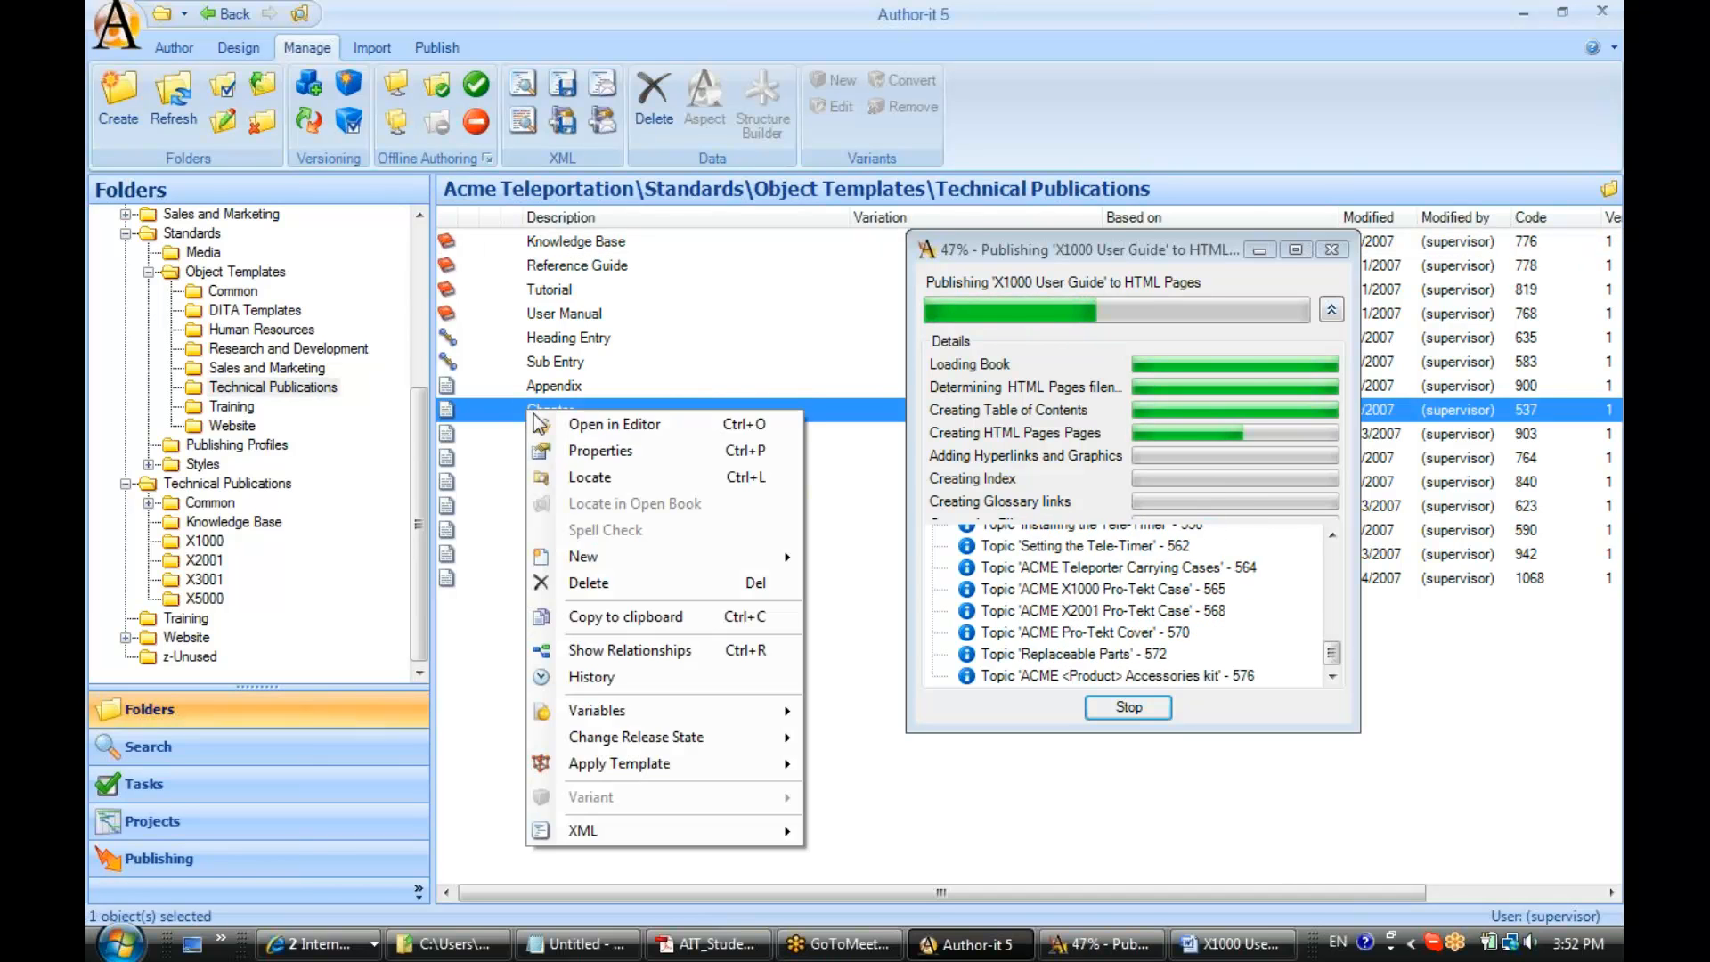
{"action": "left_click", "coordinate": [592, 451]}
{"action": "left_click_drag", "start_coordinate": [980, 220], "coordinate": [590, 242]}
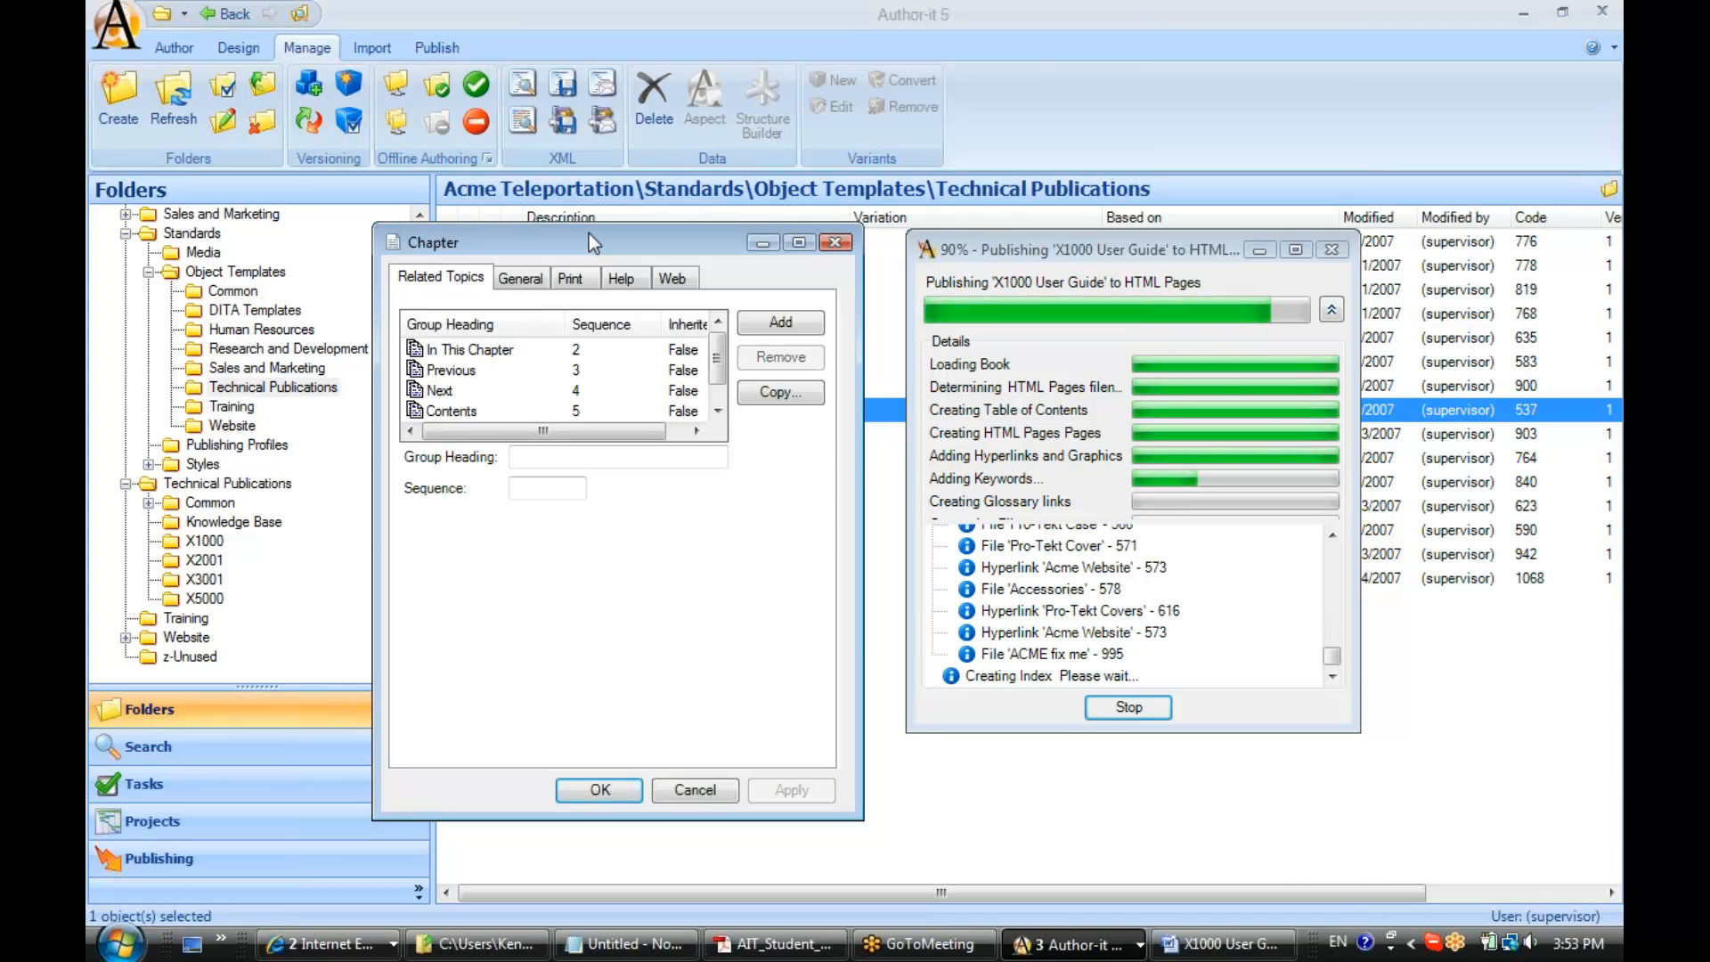
Select the In This Chapter related topics group, widen the Chapter dialog and display the group's special links.
{"action": "left_click", "coordinate": [495, 351]}
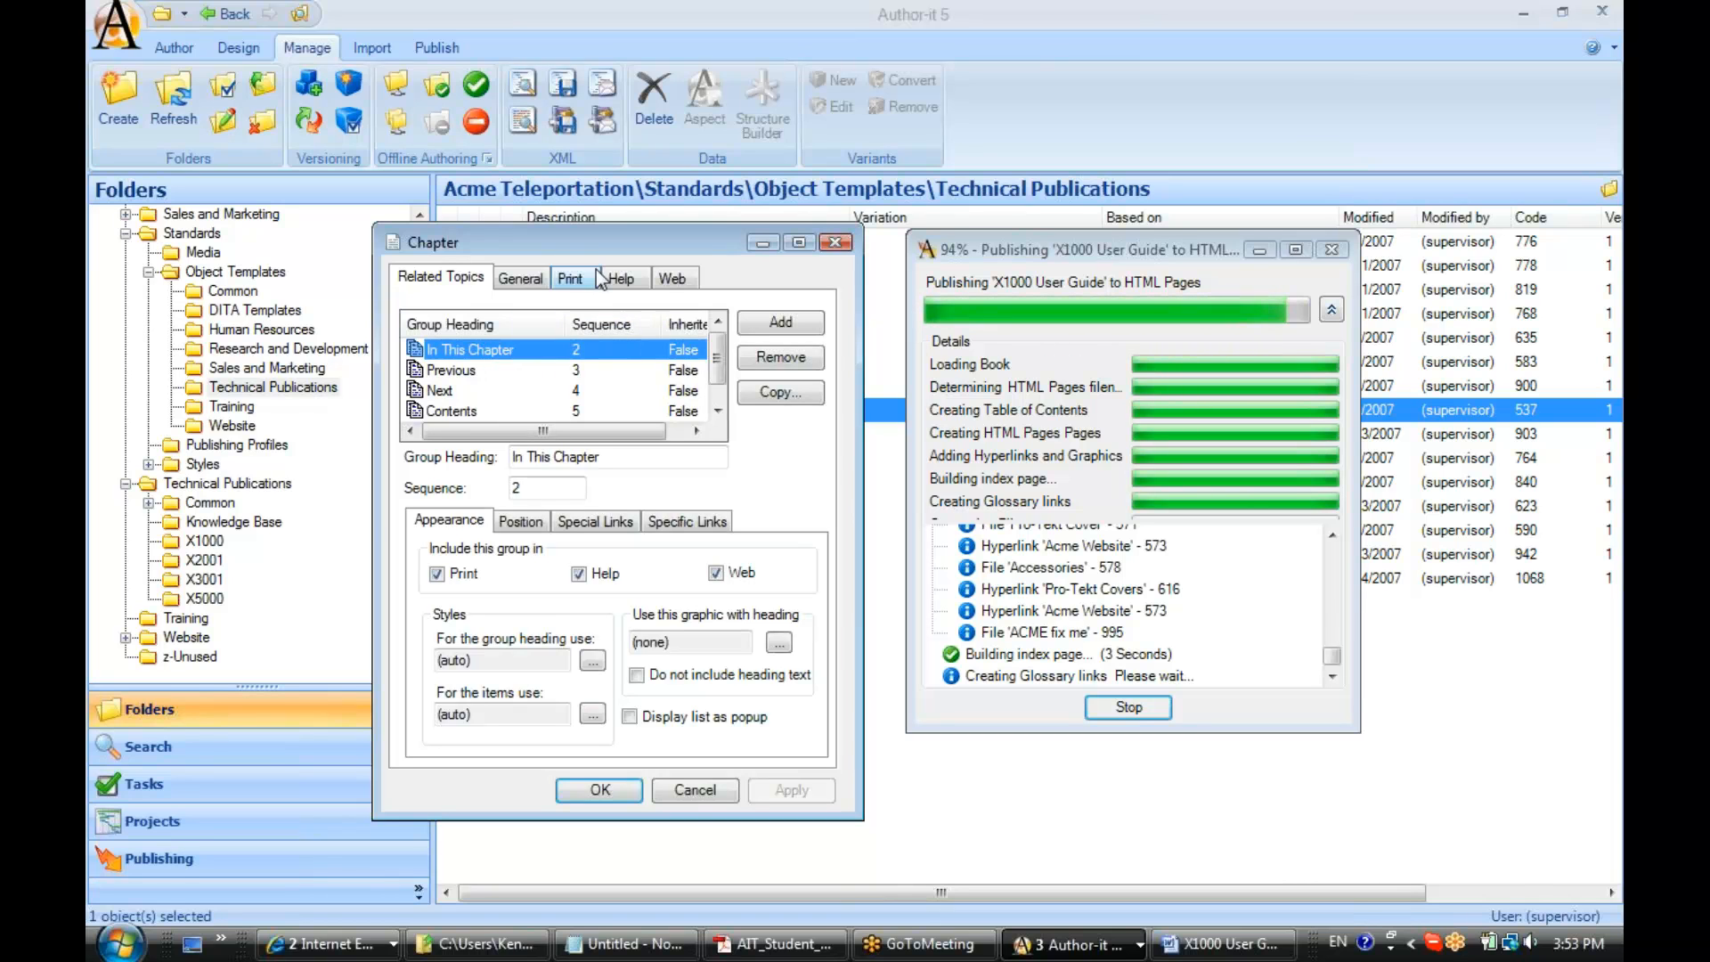
{"action": "left_click_drag", "start_coordinate": [603, 243], "coordinate": [431, 192]}
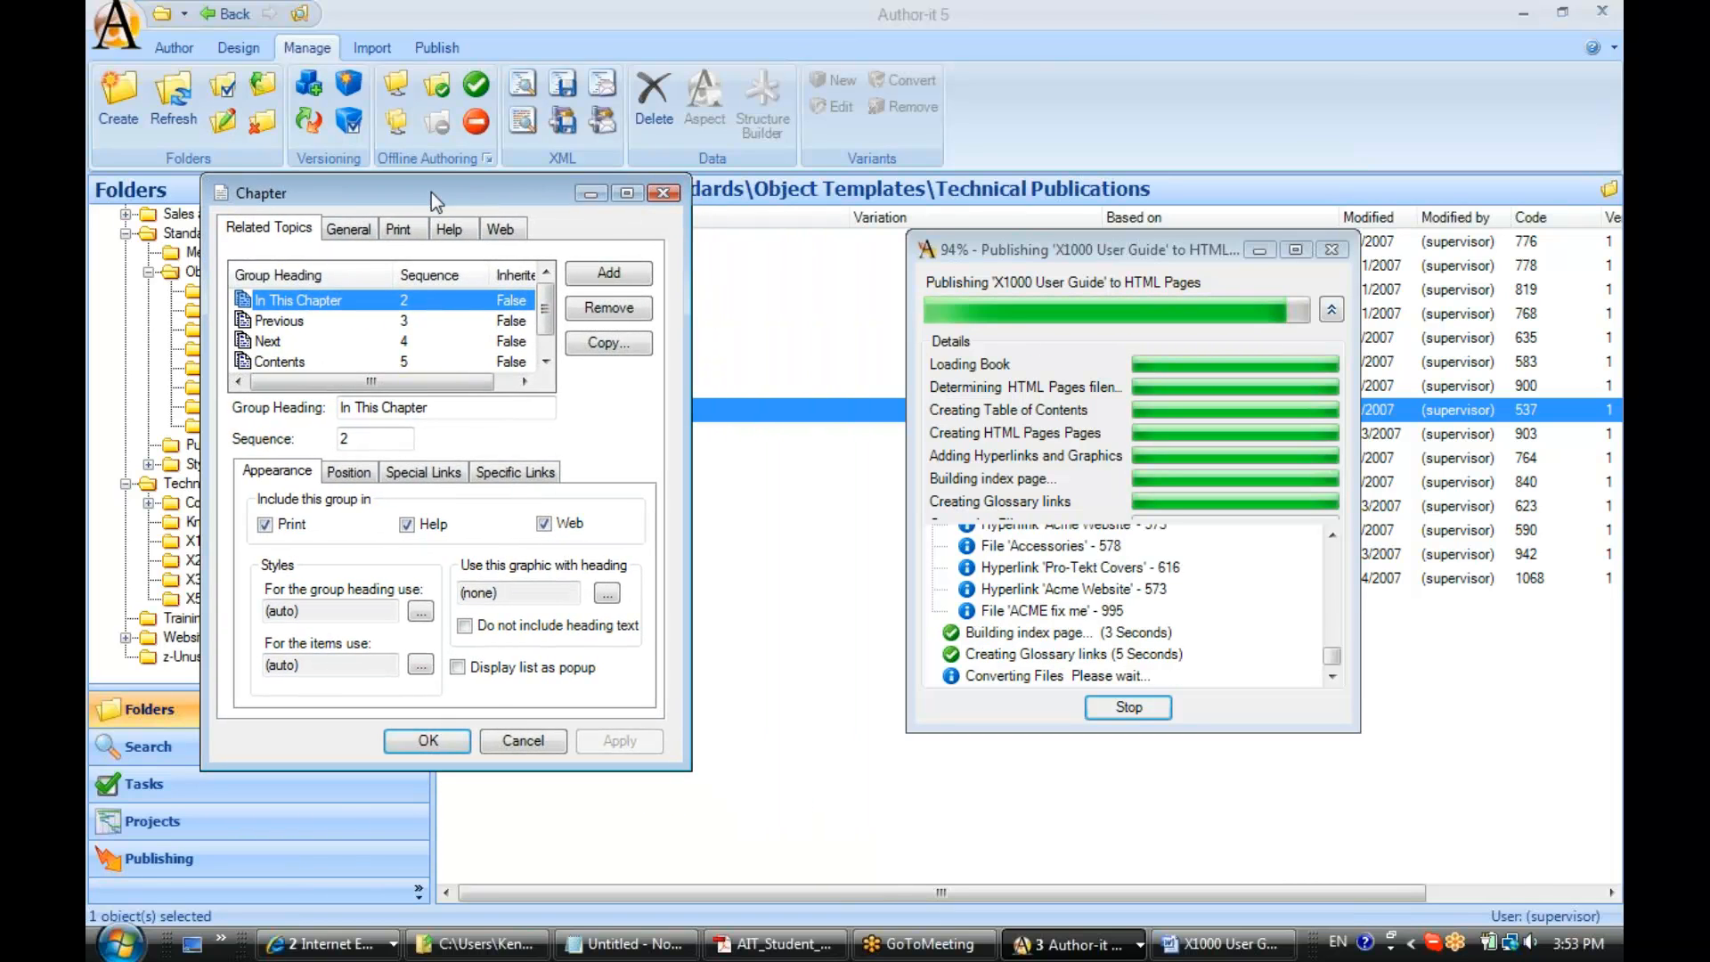
{"action": "left_click_drag", "start_coordinate": [690, 364], "coordinate": [799, 363]}
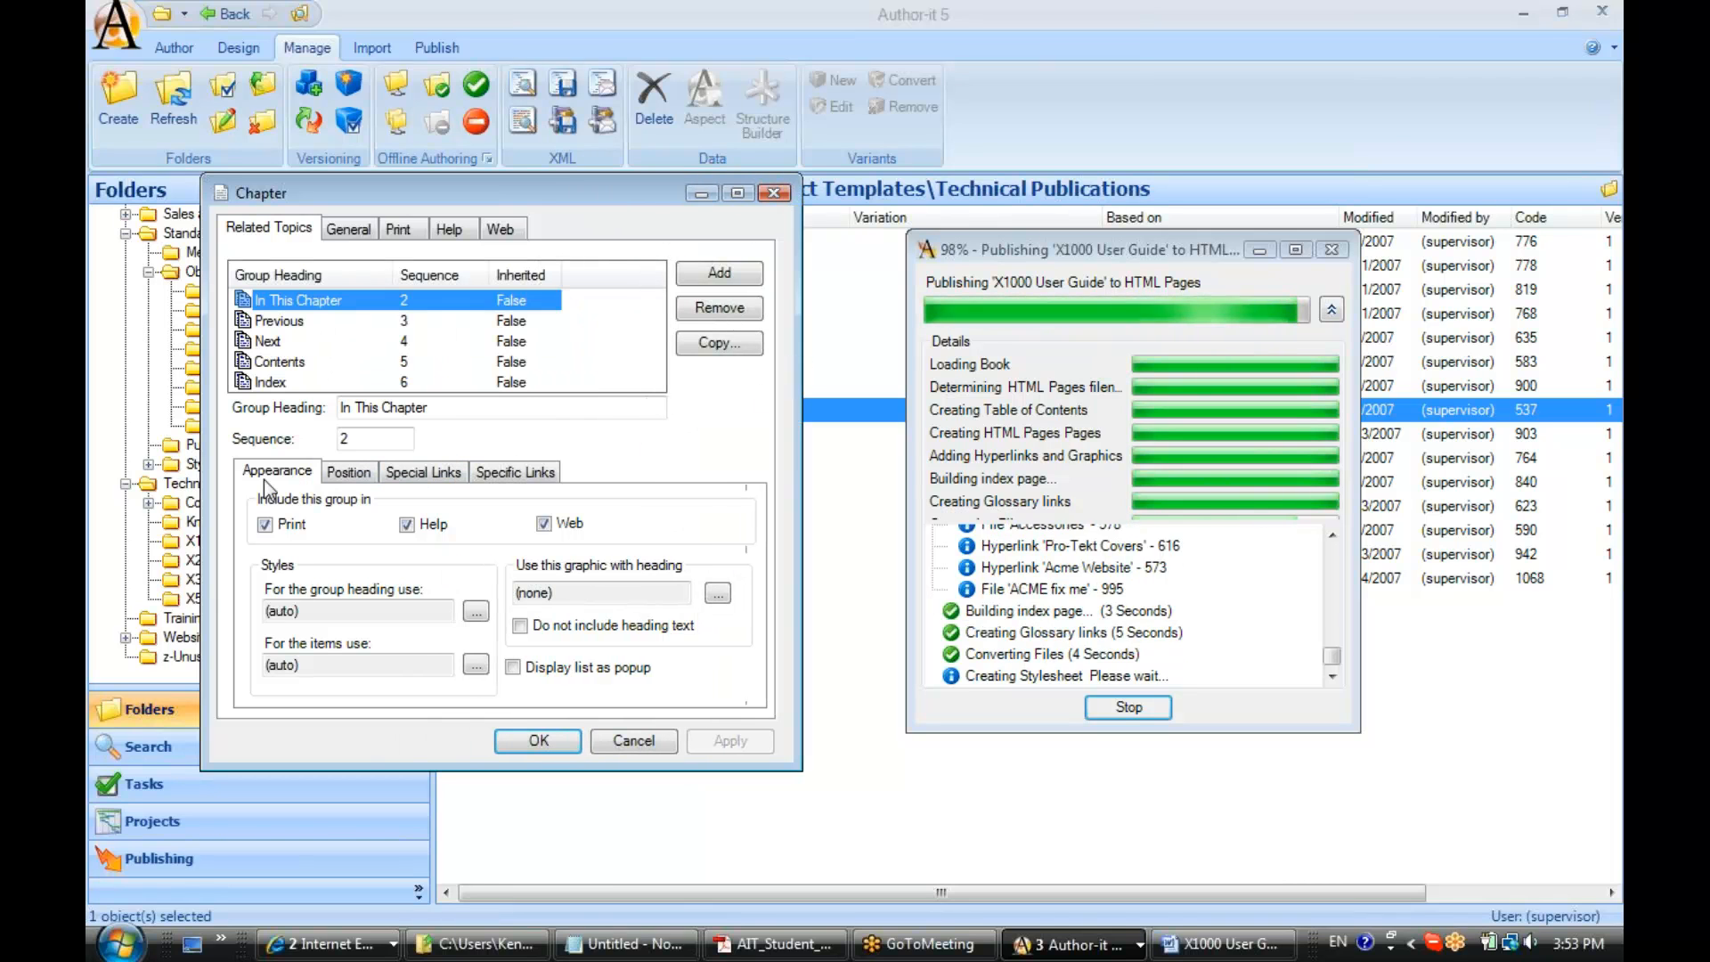
{"action": "left_click", "coordinate": [419, 475]}
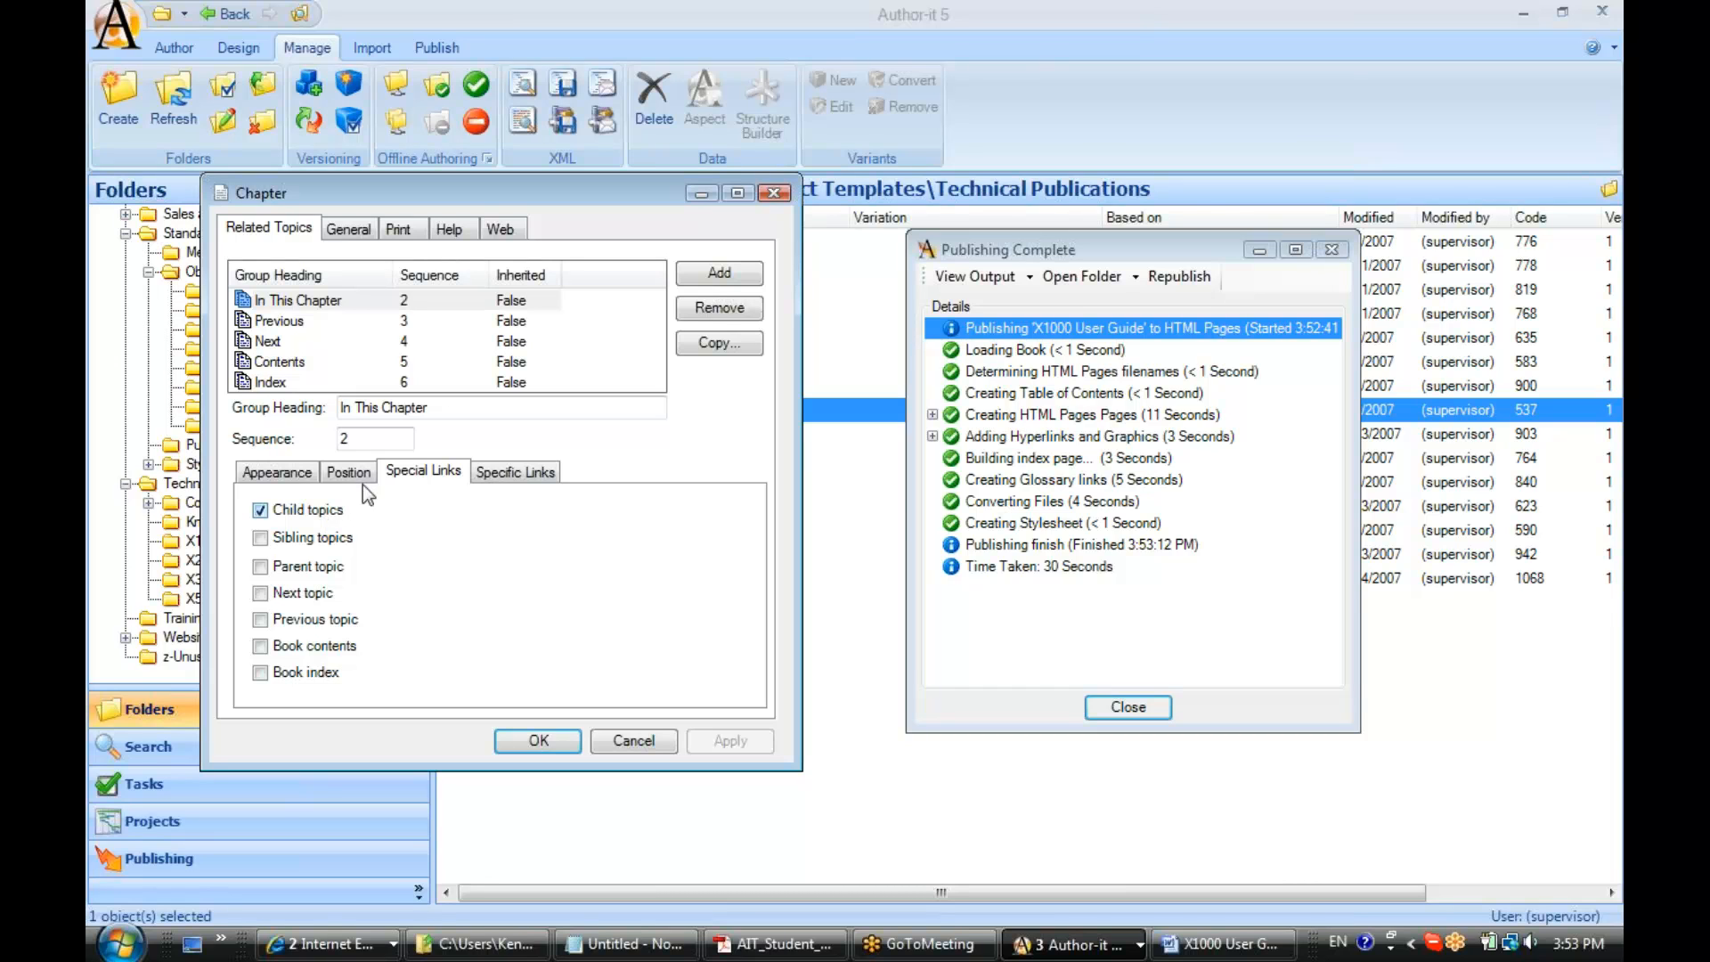
Change the selected group's heading to "In This Section".
{"action": "left_click", "coordinate": [450, 407]}
{"action": "key", "text": "BackSpace"}
{"action": "key", "text": "BackSpace"}
{"action": "key", "text": "BackSpace"}
{"action": "key", "text": "BackSpace"}
{"action": "key", "text": "BackSpace"}
{"action": "key", "text": "BackSpace"}
{"action": "key", "text": "BackSpace"}
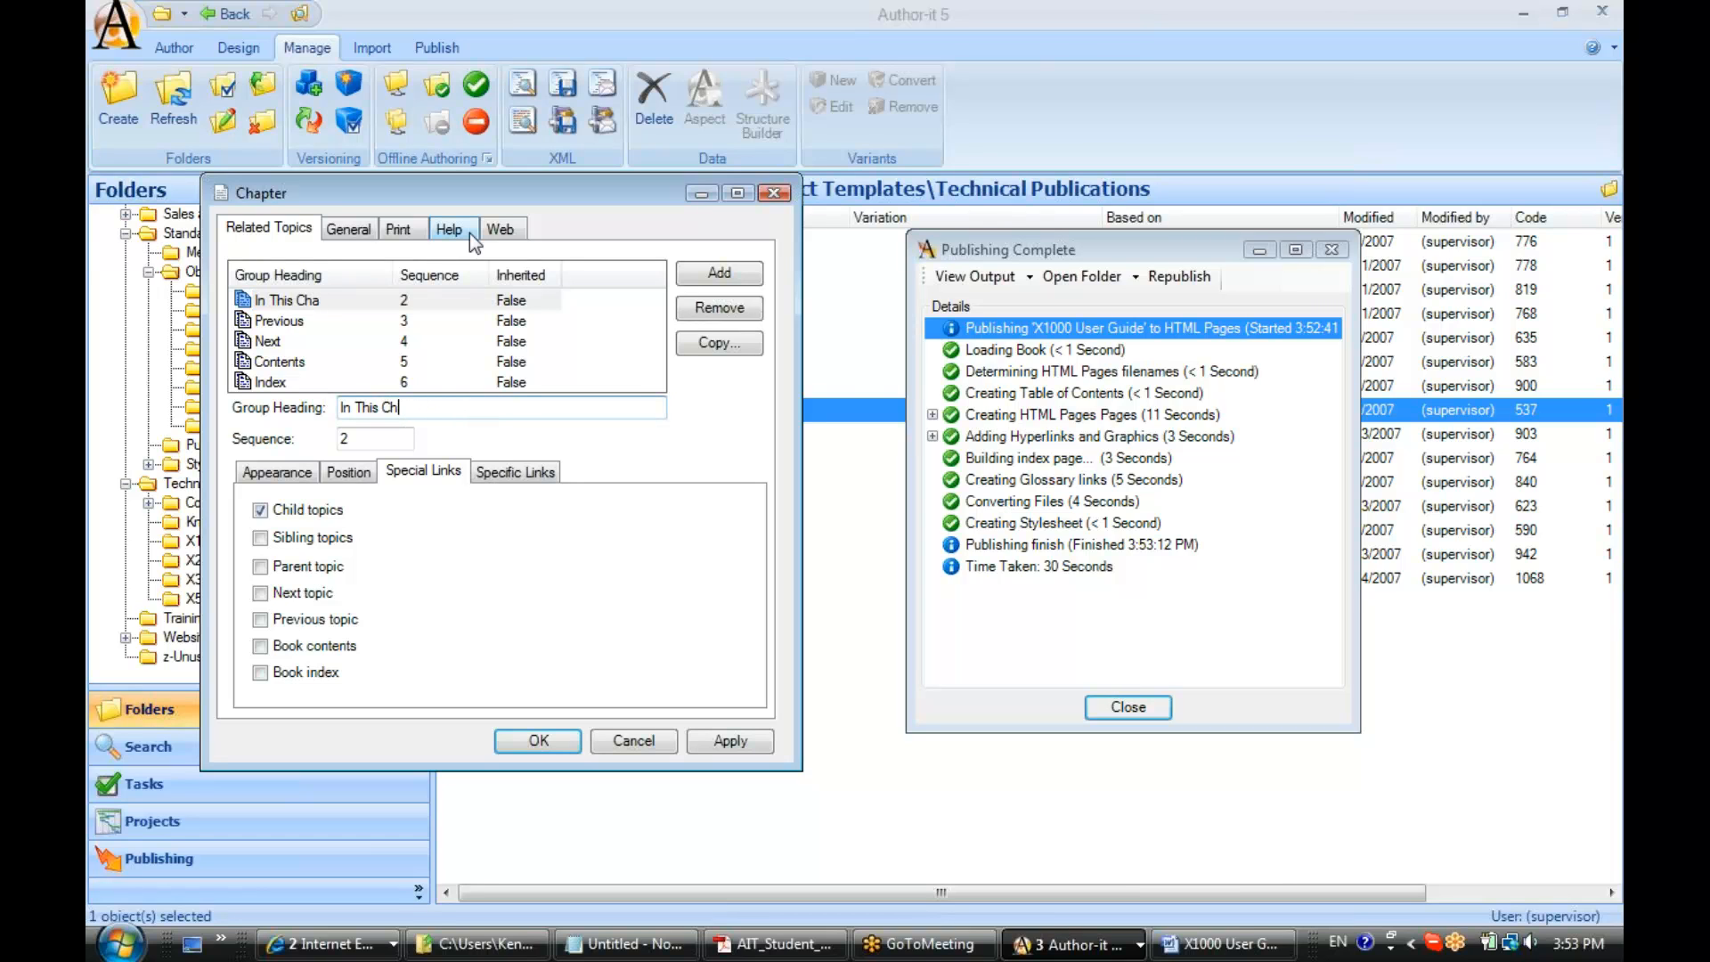
{"action": "type", "text": "Section"}
Review the appearance, position and special links settings of the In This Section group.
{"action": "left_click", "coordinate": [272, 474]}
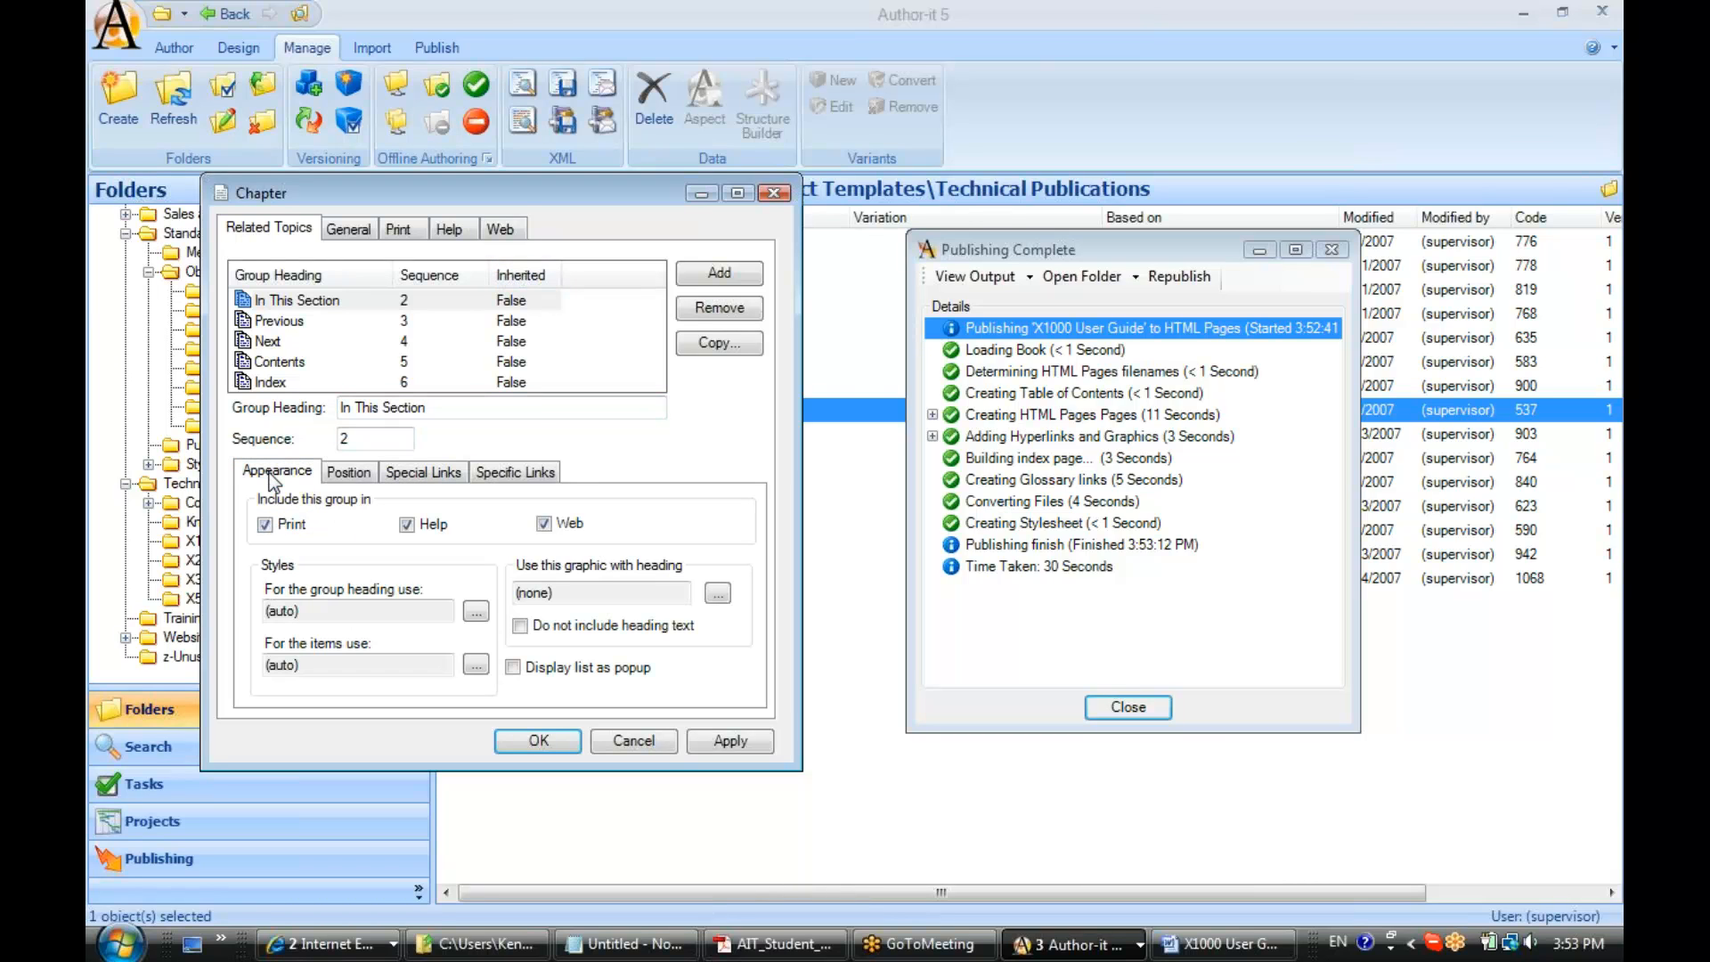
{"action": "left_click", "coordinate": [349, 475]}
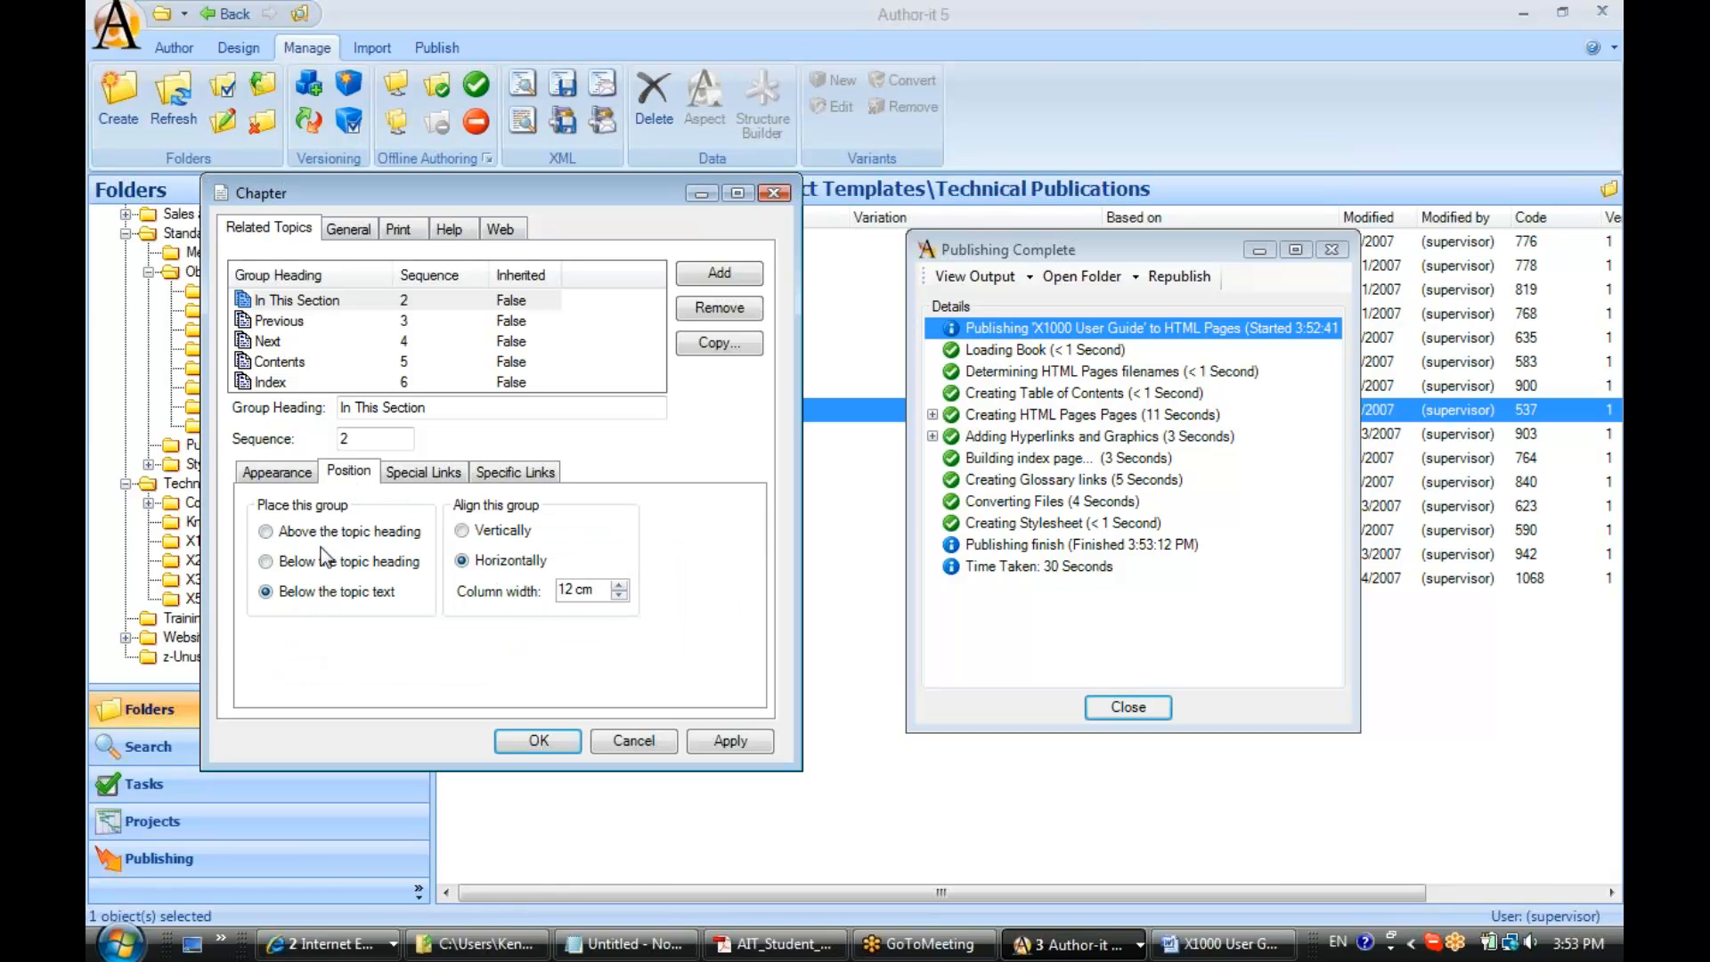
{"action": "left_click", "coordinate": [422, 475]}
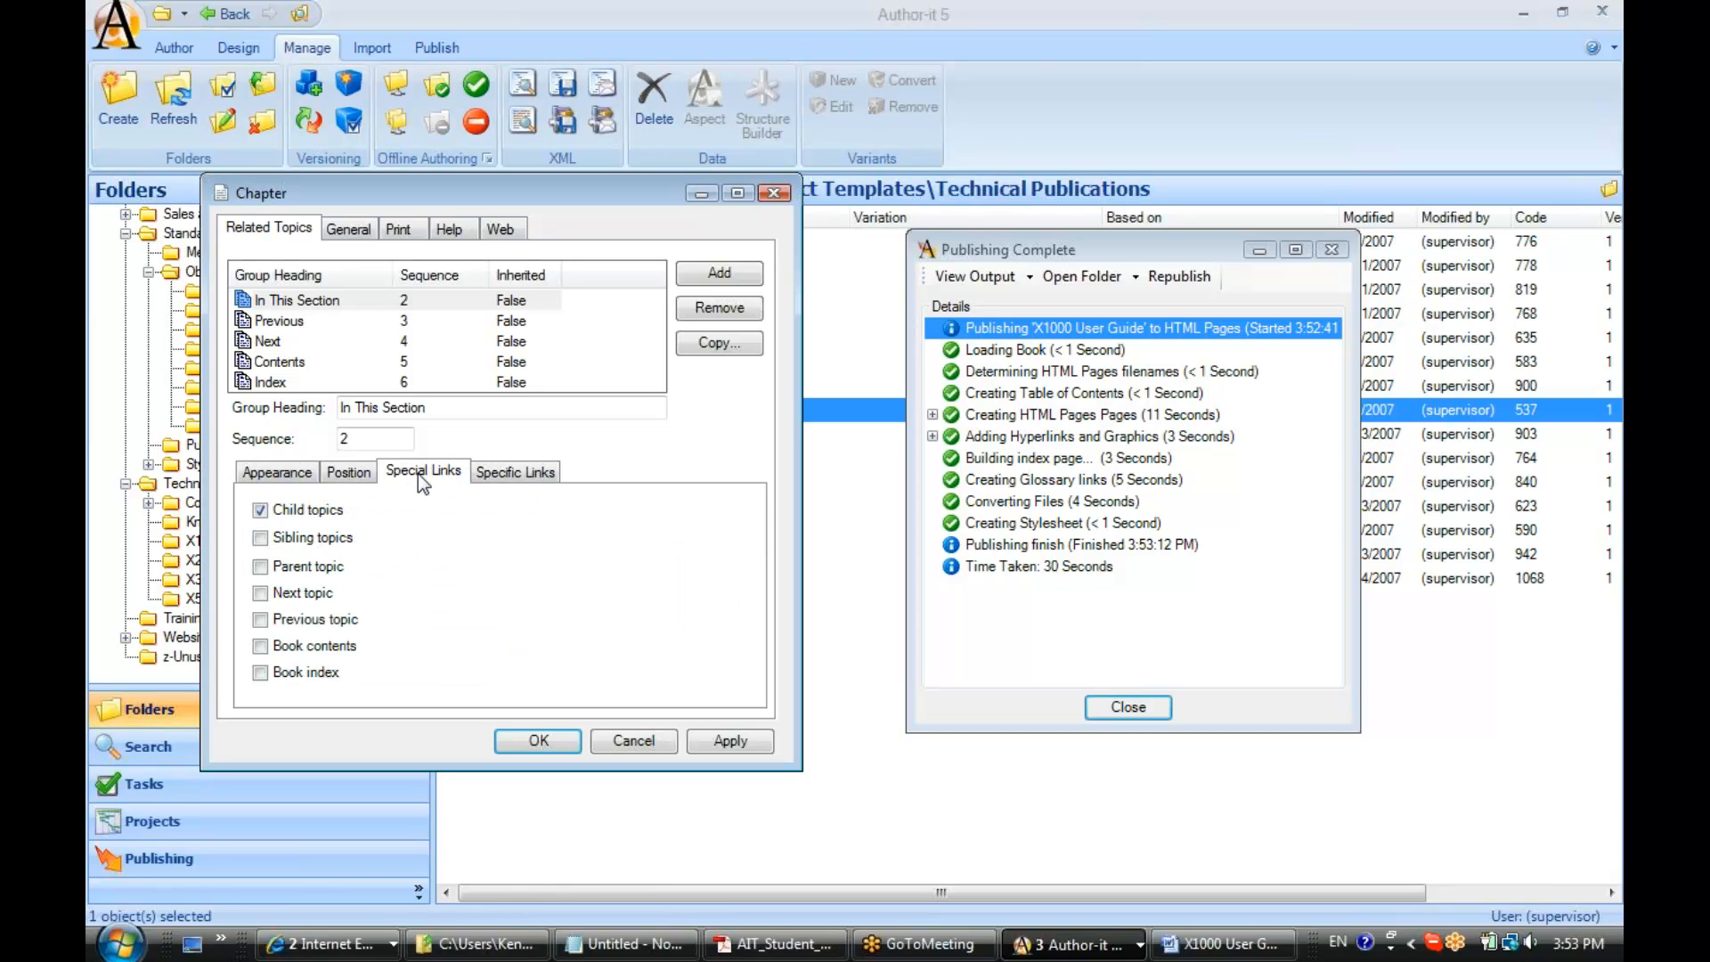
{"action": "left_click", "coordinate": [287, 473]}
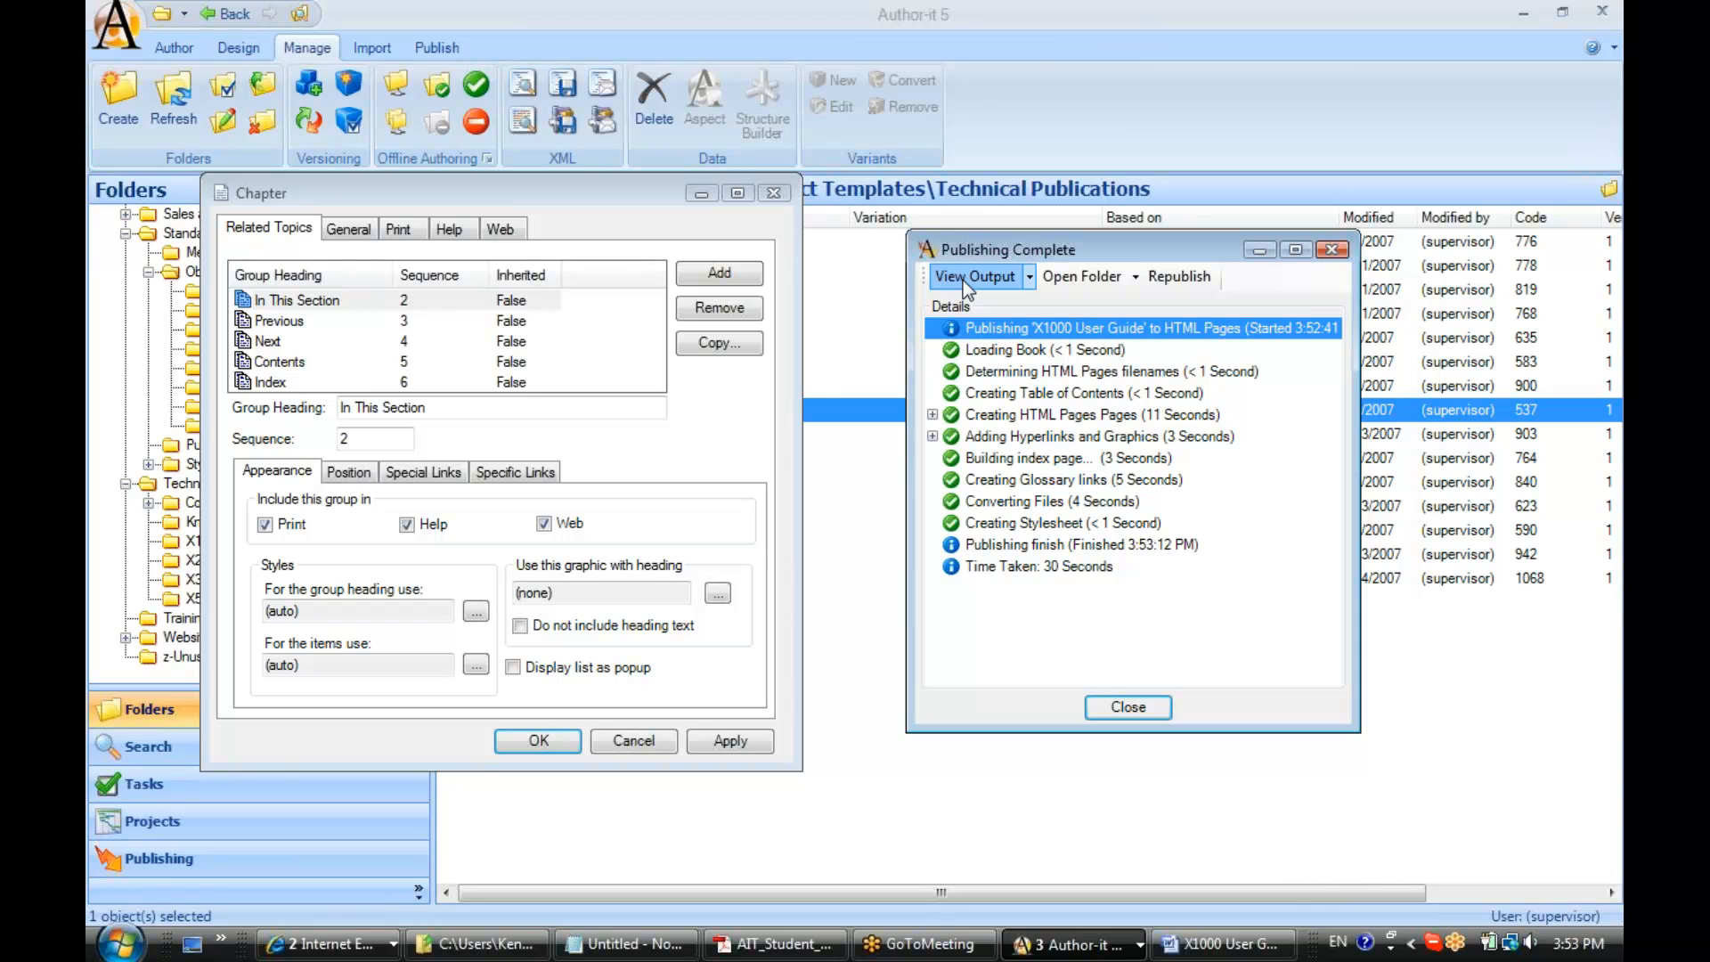
View the published HTML output, go from the Copyright topic to Disclaimer with the next-topic link, and minimize the browser.
{"action": "left_click", "coordinate": [964, 280]}
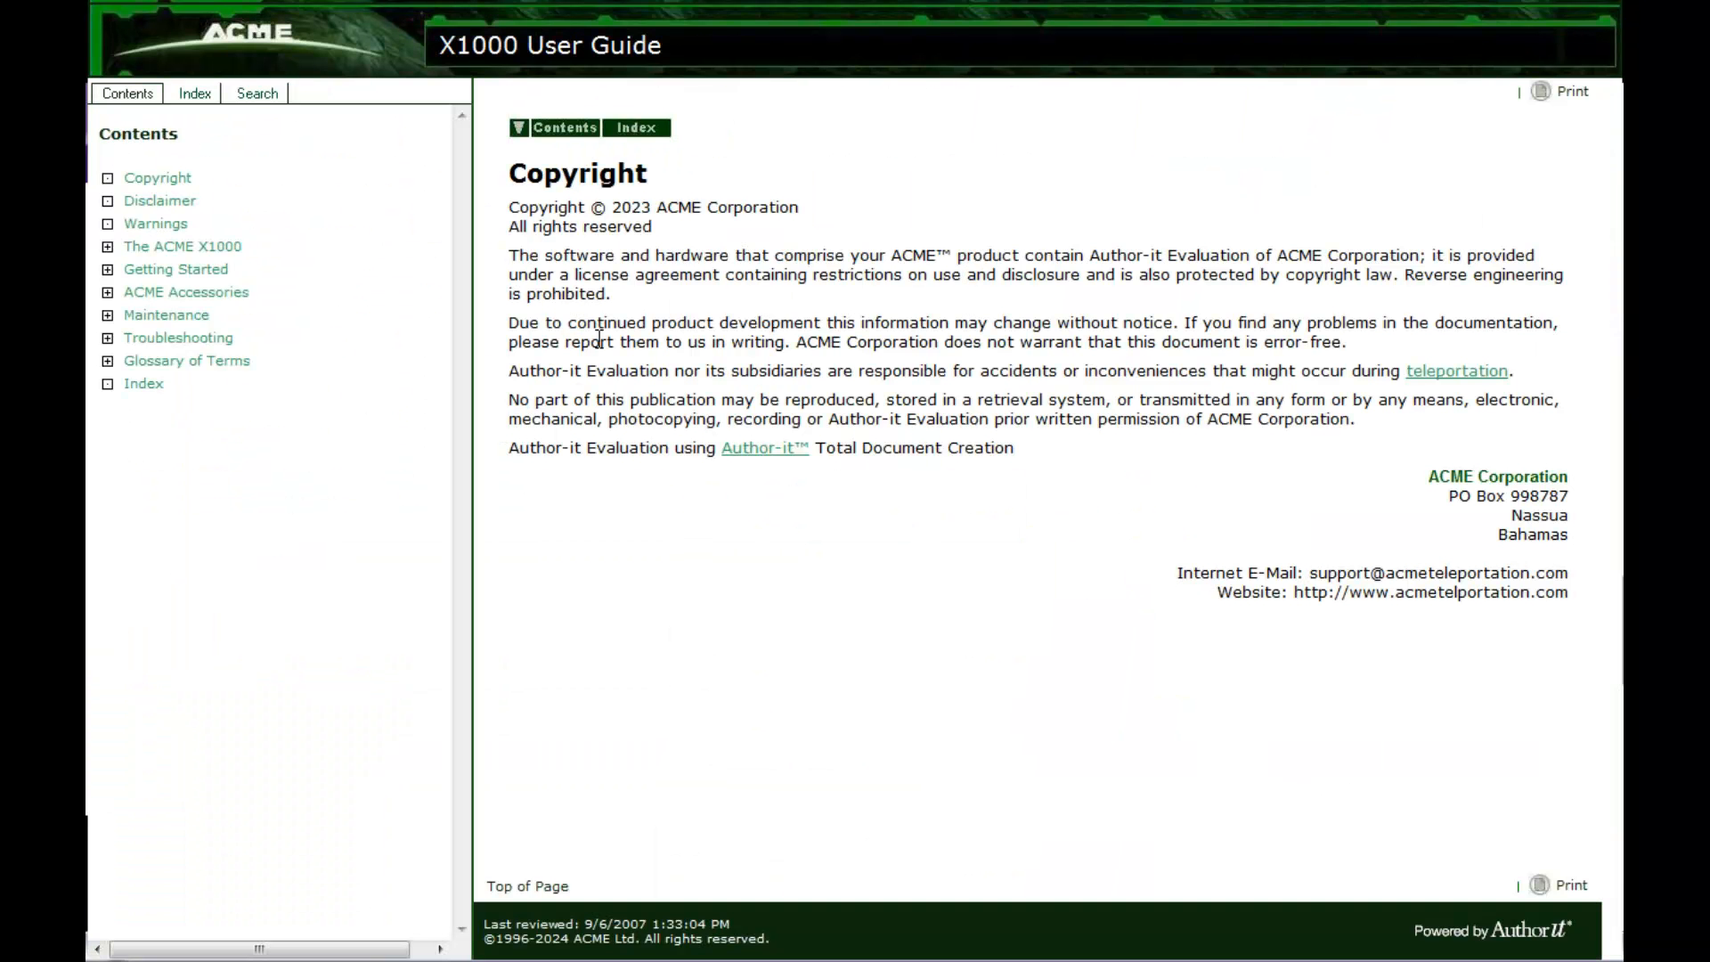
{"action": "left_click", "coordinate": [519, 130]}
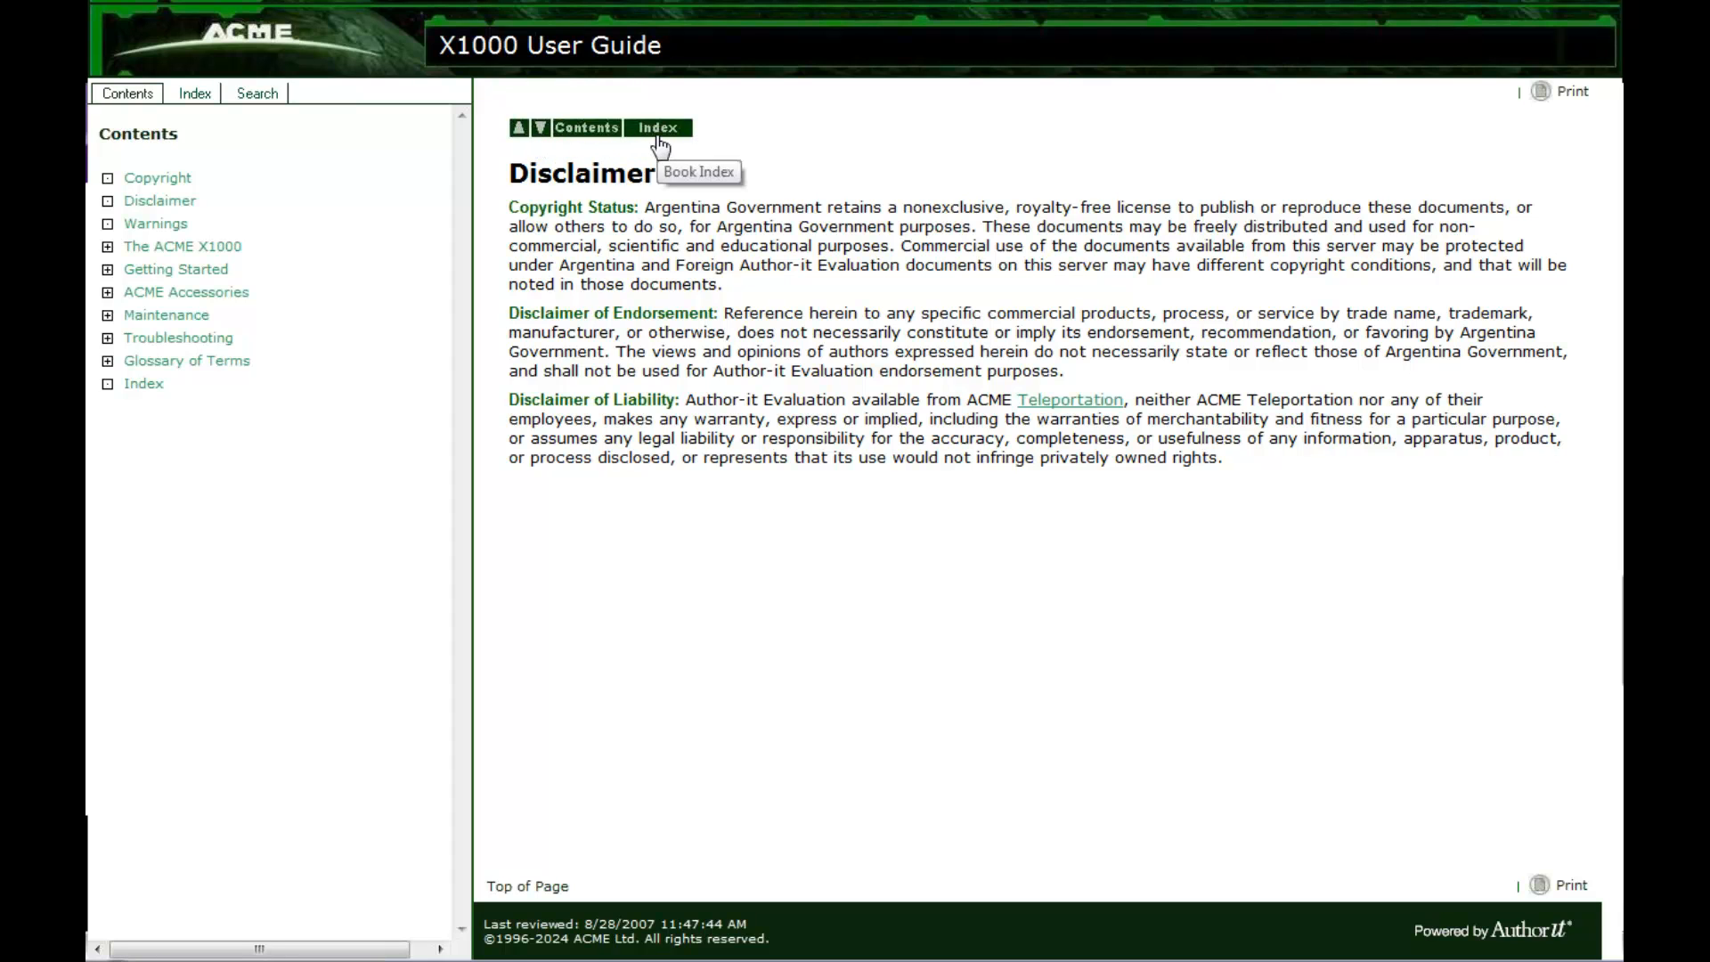
{"action": "mouse_move", "coordinate": [1391, 3]}
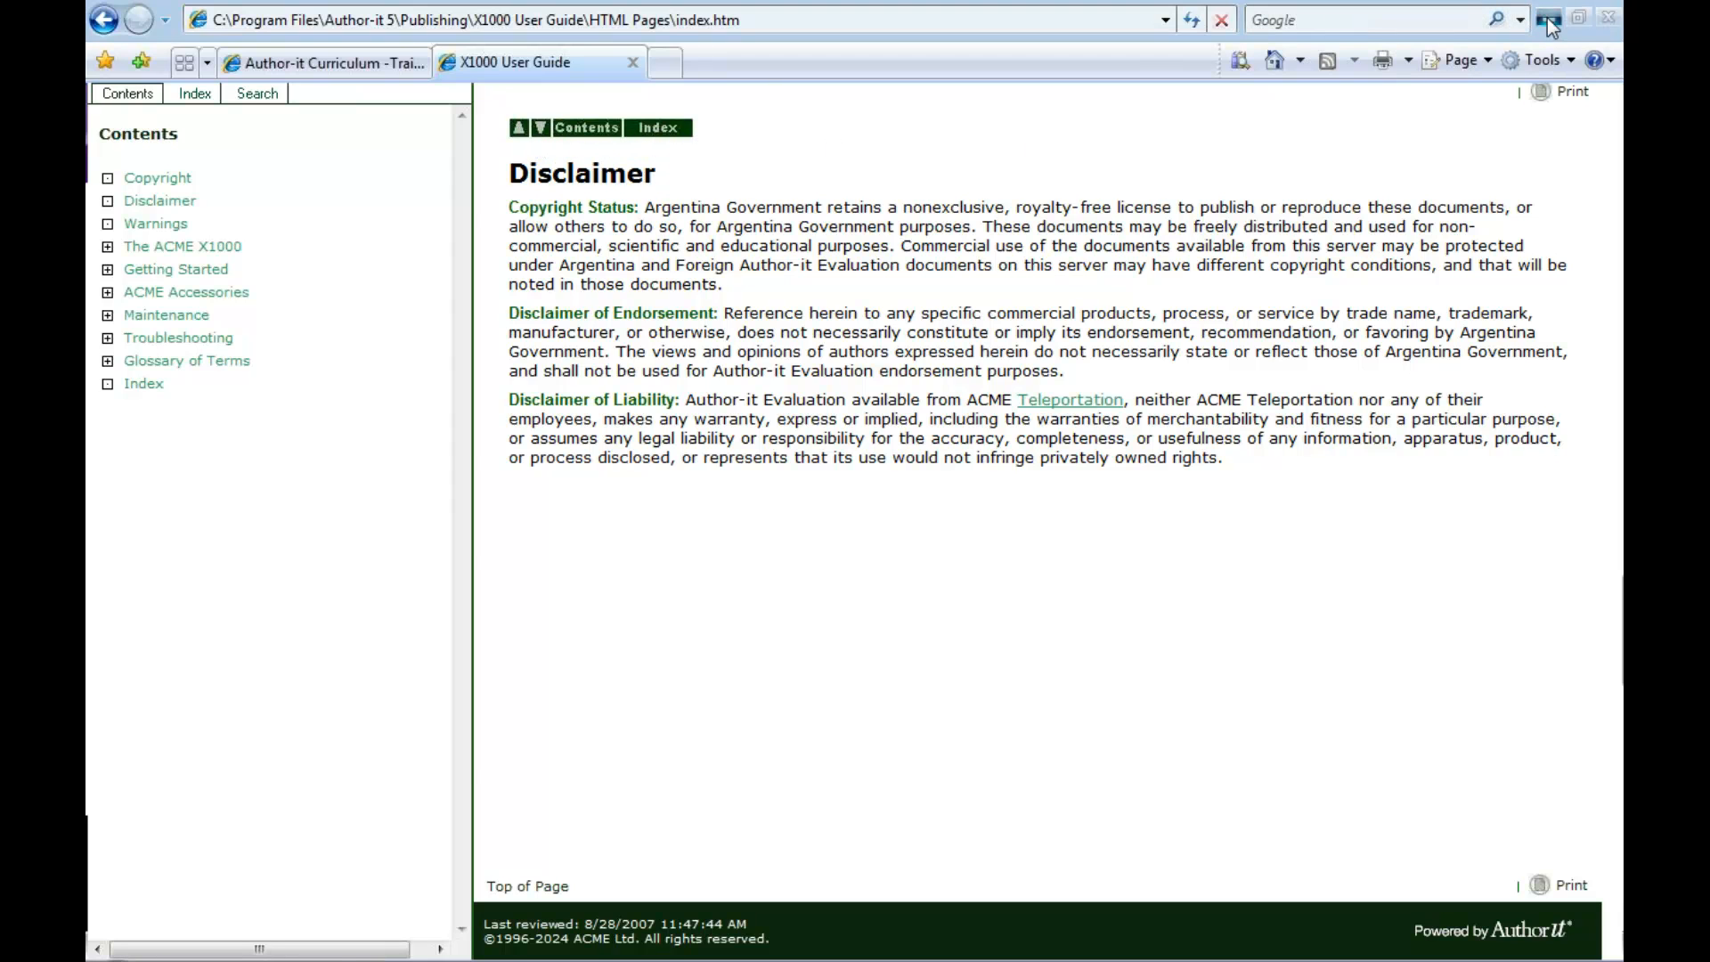
{"action": "left_click", "coordinate": [1547, 16]}
Review the appearance settings of the Previous, Next, Contents and Index groups in the Chapter template.
{"action": "left_click", "coordinate": [287, 324]}
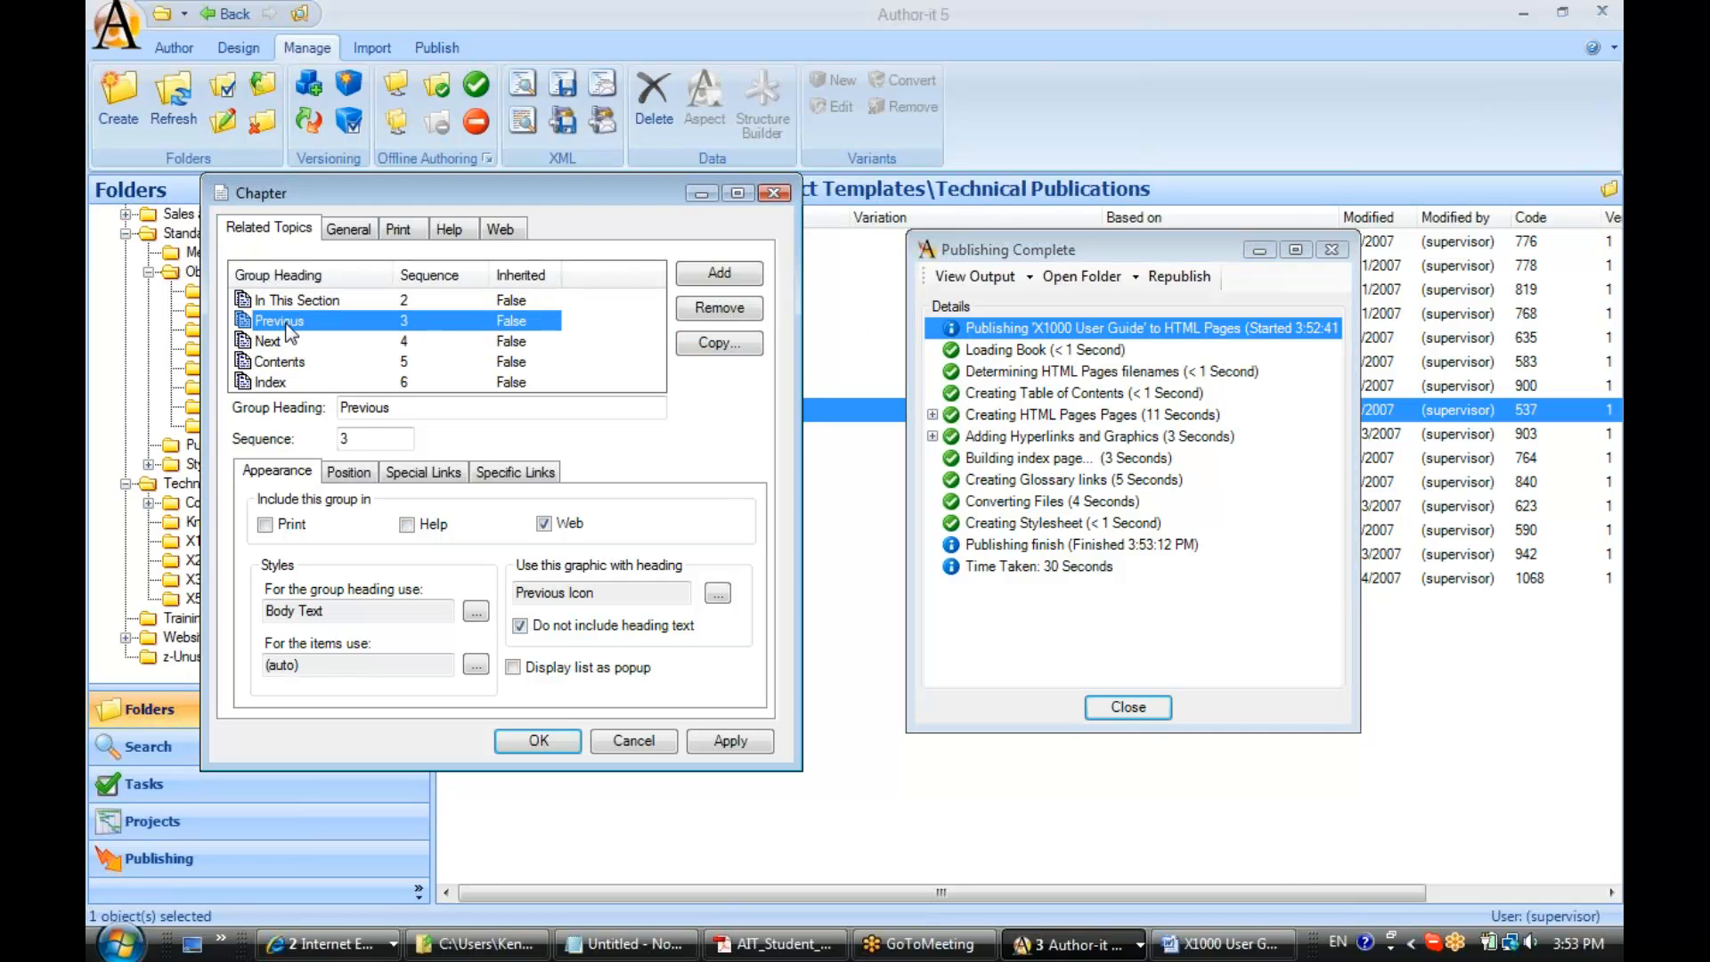
{"action": "left_click", "coordinate": [271, 345]}
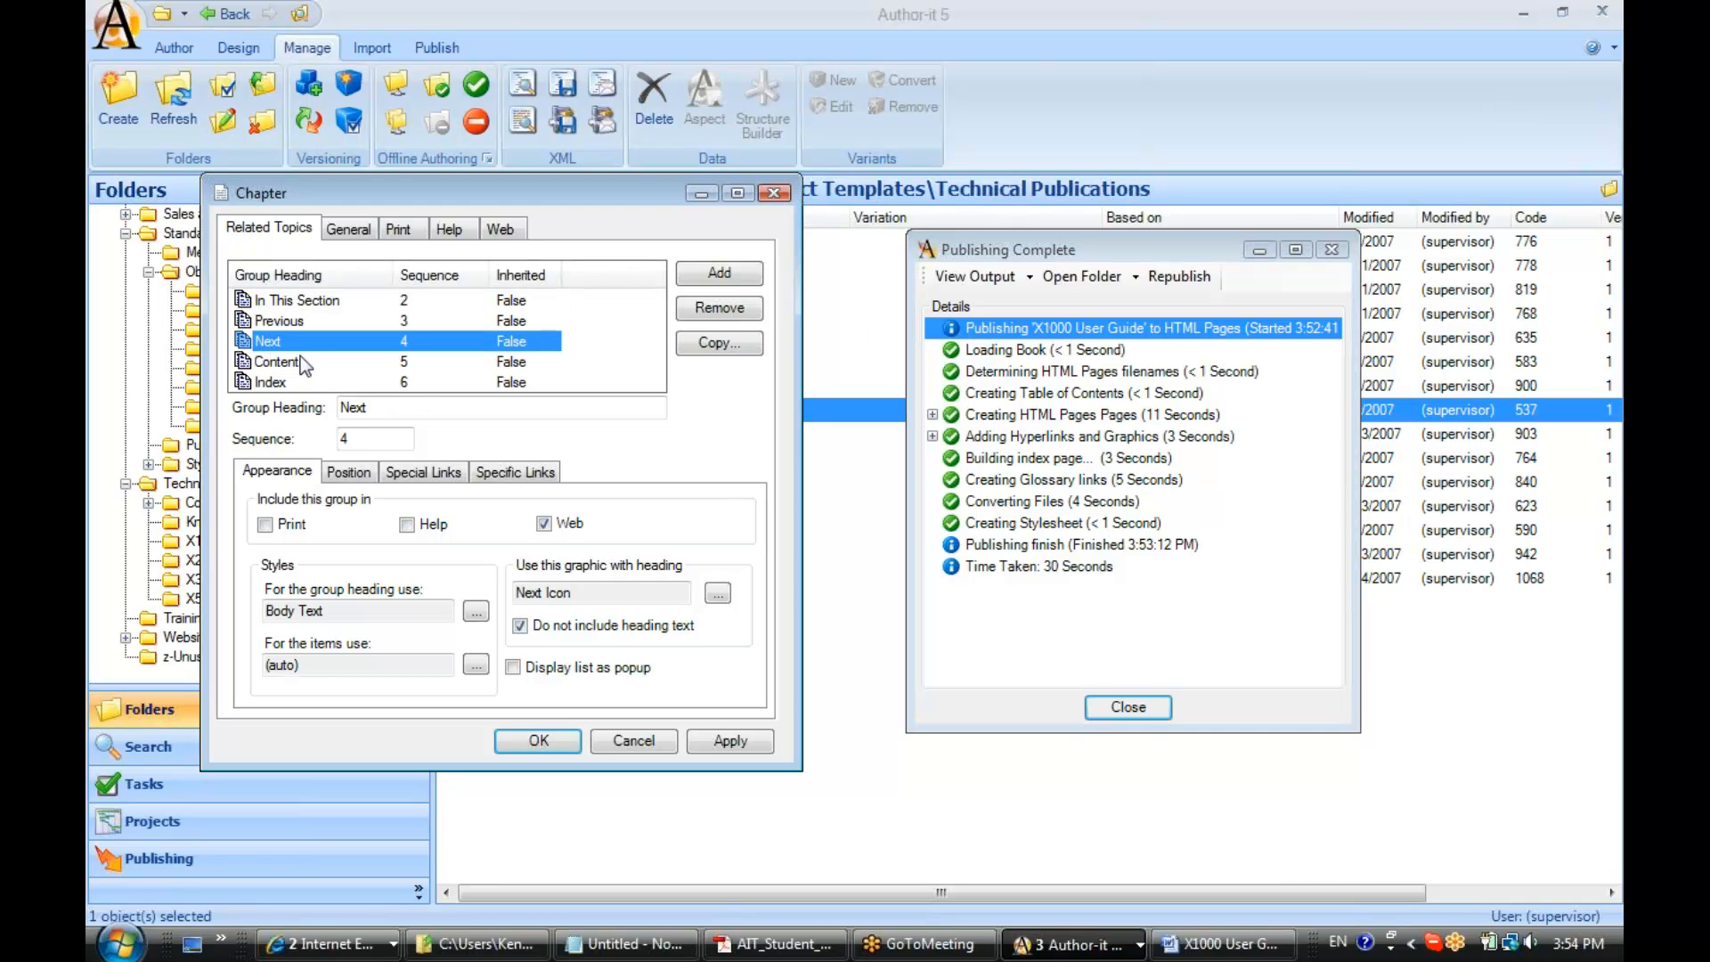
{"action": "left_click", "coordinate": [288, 361]}
{"action": "left_click", "coordinate": [274, 383]}
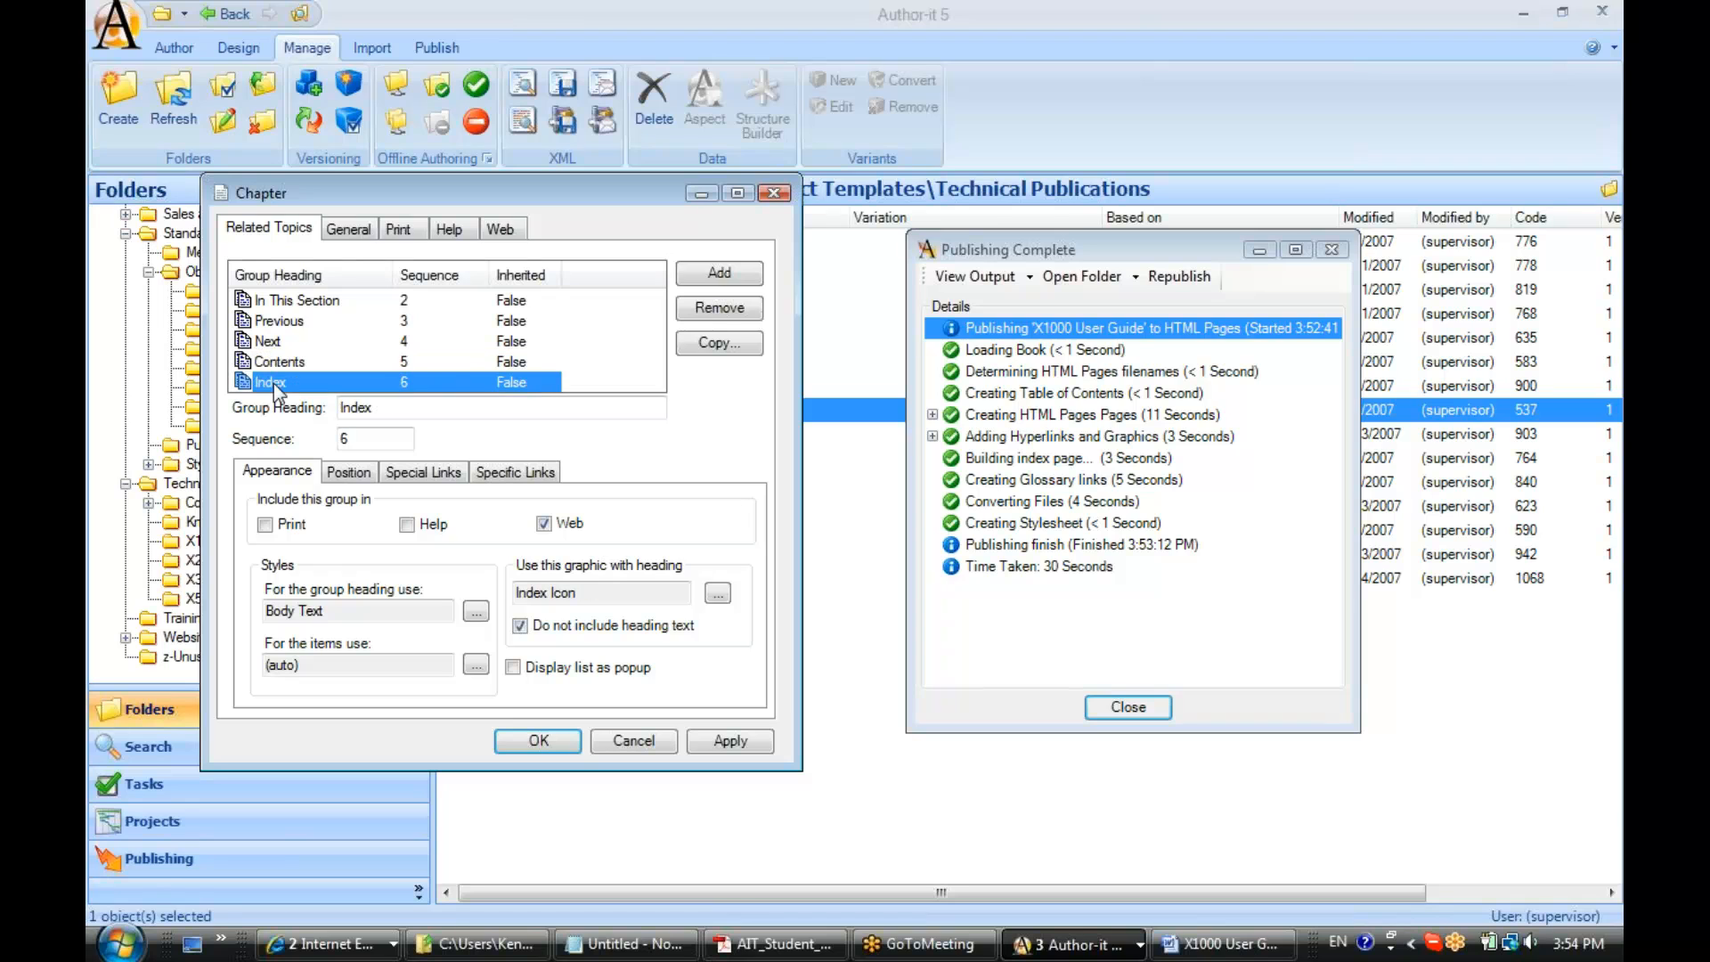
{"action": "left_click_drag", "start_coordinate": [570, 207], "coordinate": [567, 135]}
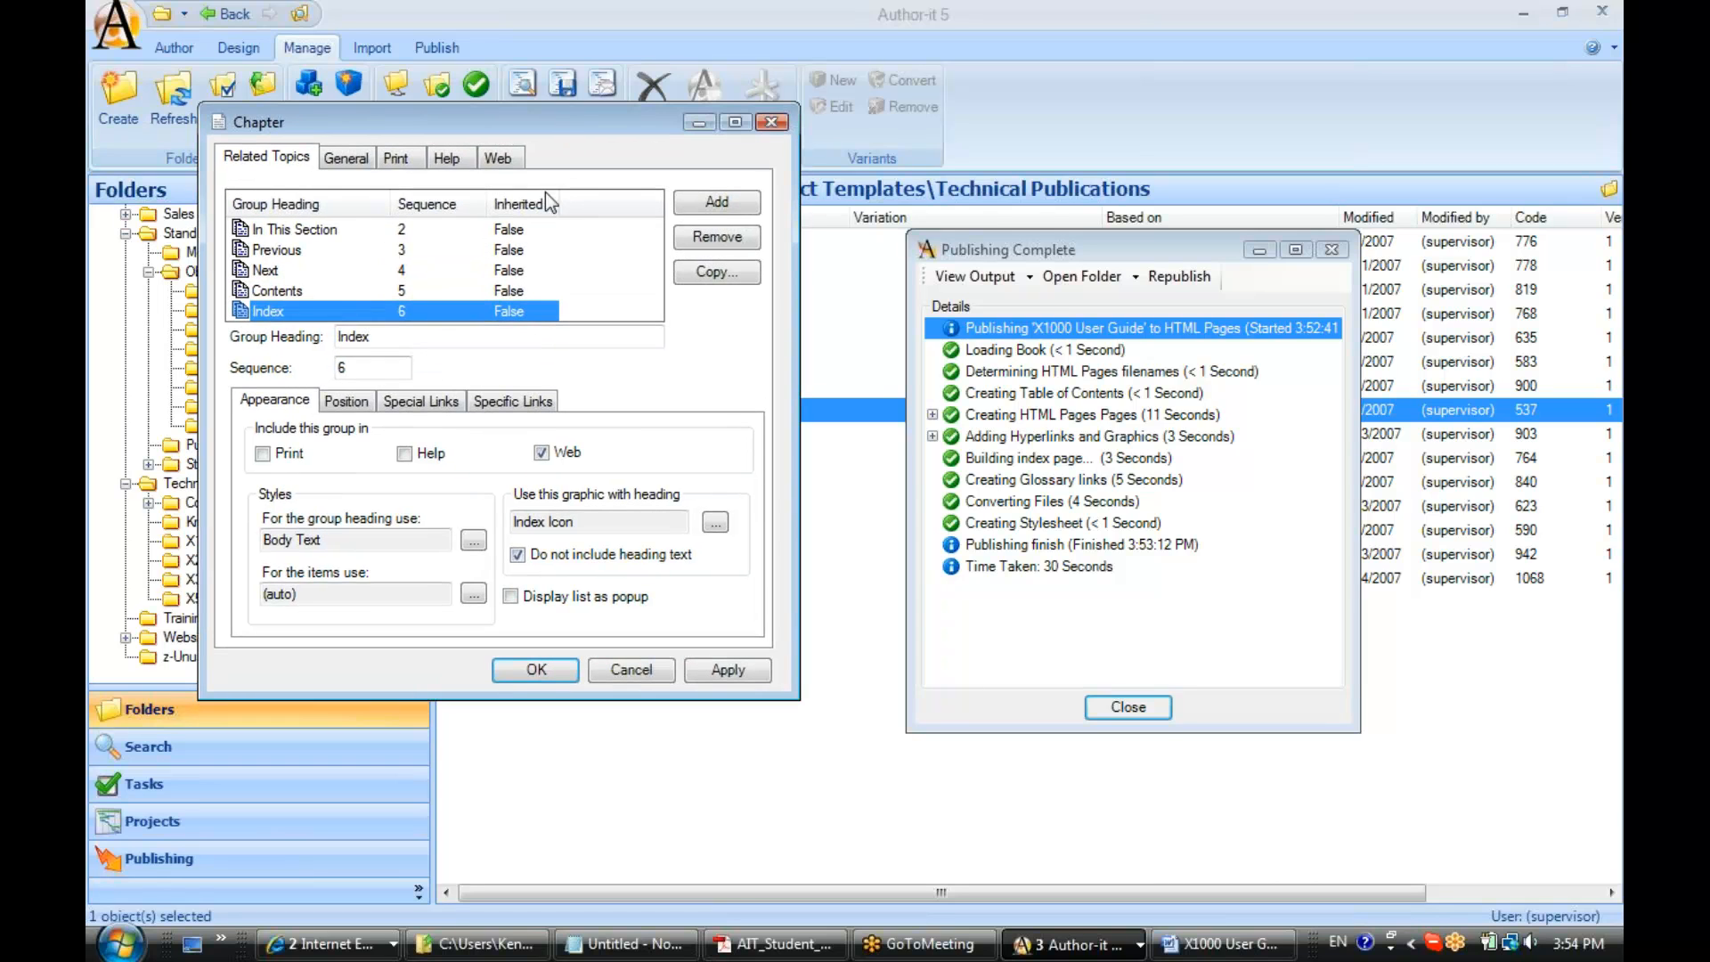
Examine the group heading and sequence of the Previous related topics group.
{"action": "left_click", "coordinate": [283, 257]}
{"action": "left_click_drag", "start_coordinate": [410, 336], "coordinate": [347, 346]}
{"action": "double_click", "coordinate": [433, 341]}
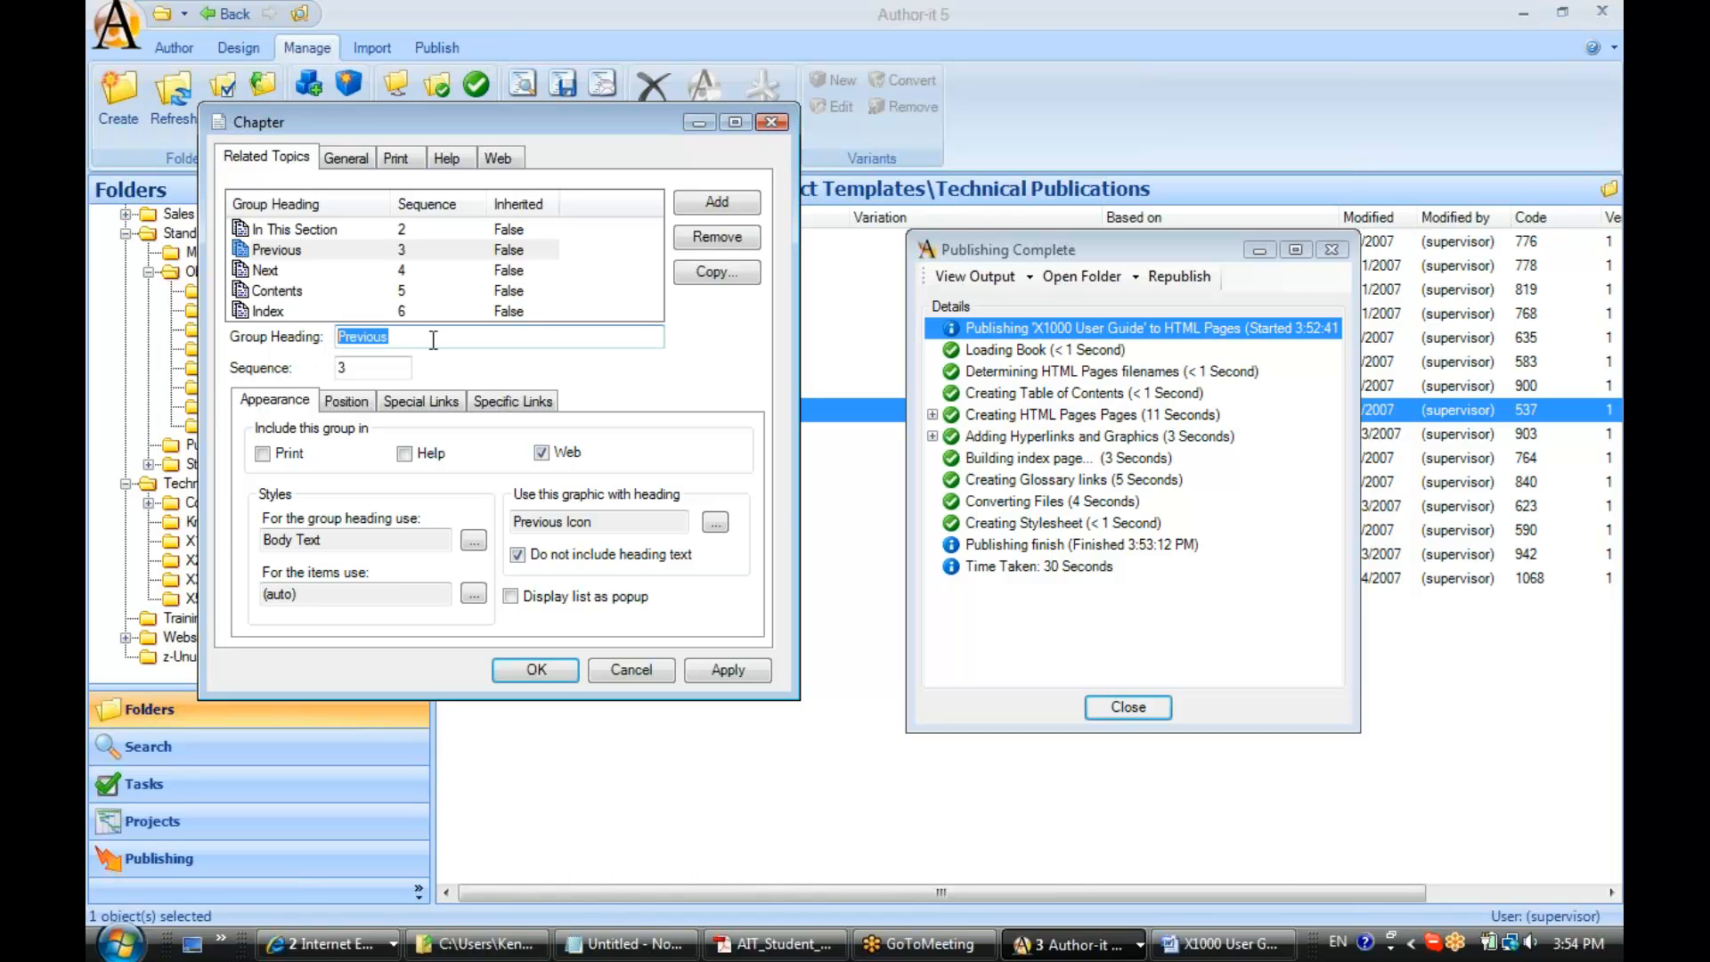
{"action": "left_click", "coordinate": [433, 340]}
{"action": "left_click", "coordinate": [361, 370]}
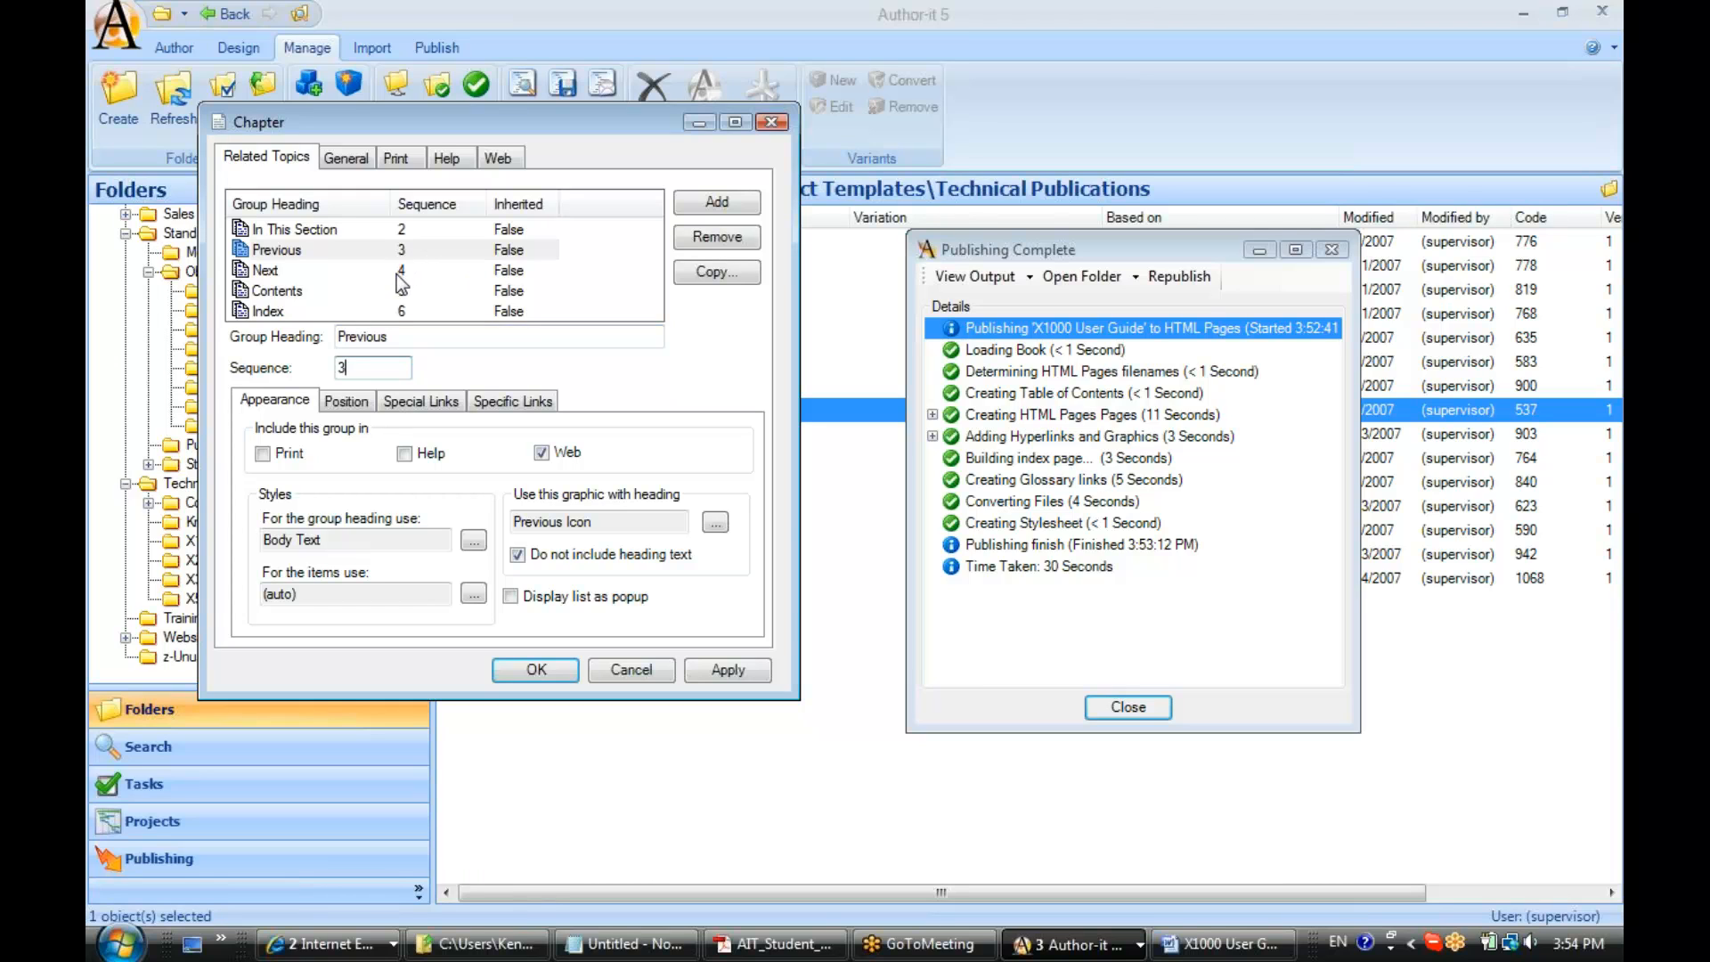
Compare the sequence of the Next, Contents and Index groups with the navigation links in the published X1000 User Guide, and minimize the browser.
{"action": "left_click", "coordinate": [241, 273]}
{"action": "left_click", "coordinate": [249, 293]}
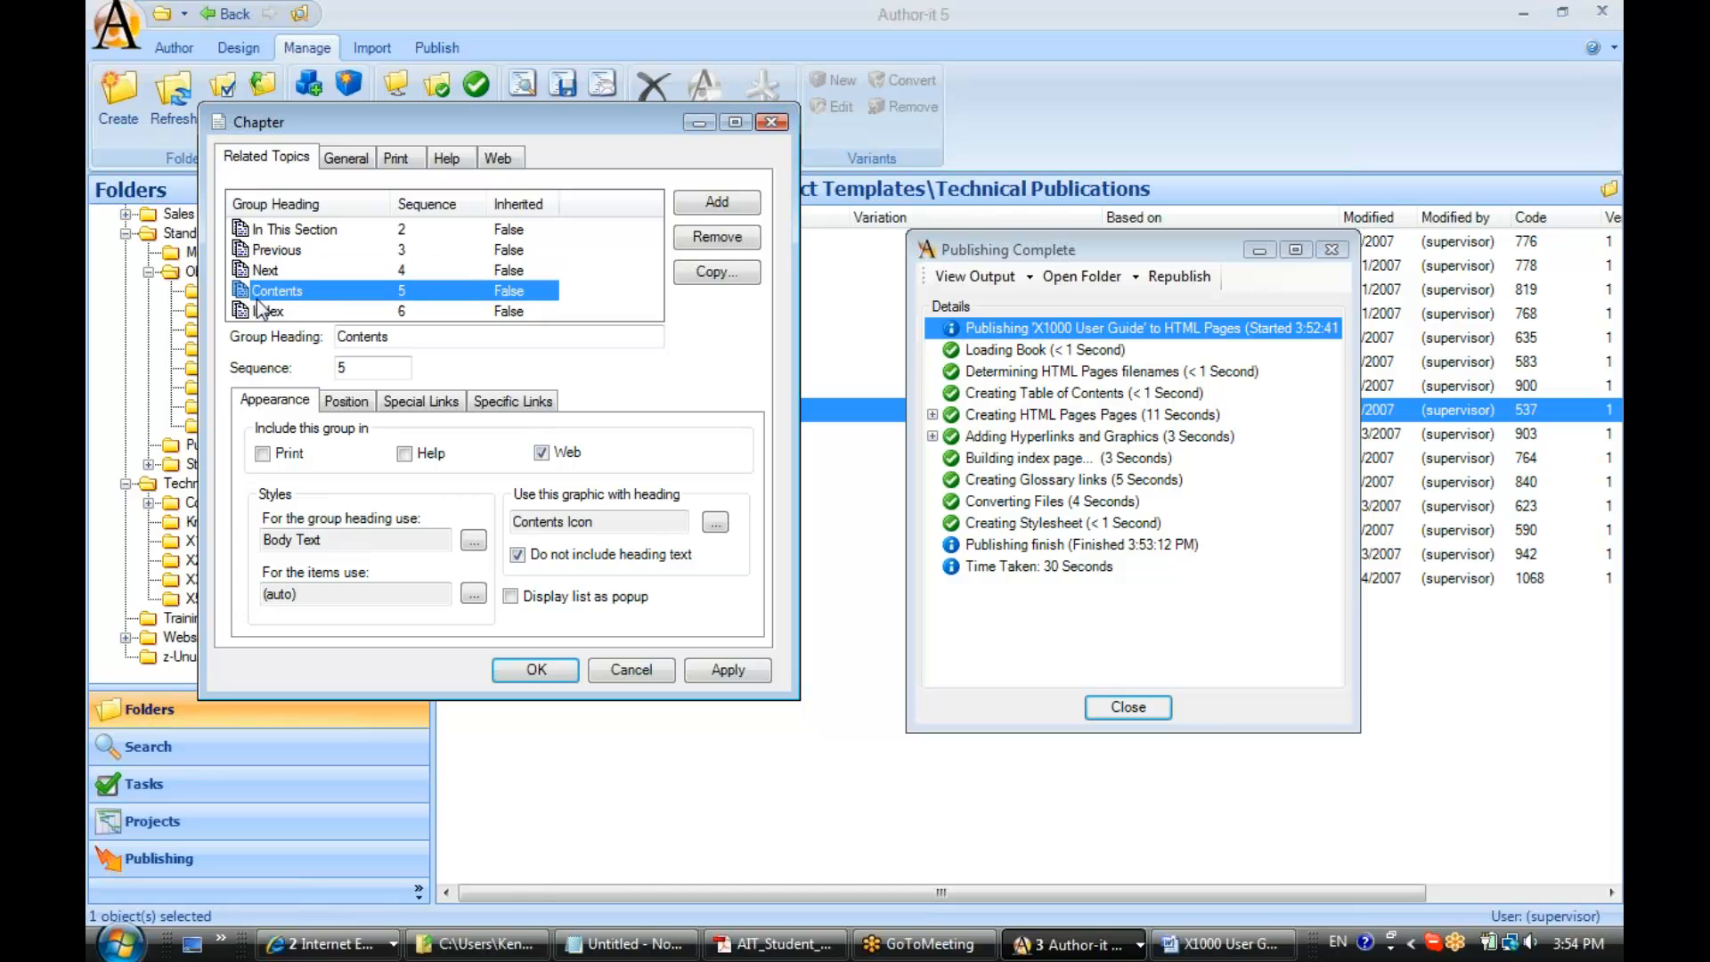
{"action": "left_click", "coordinate": [260, 312]}
{"action": "left_click", "coordinate": [371, 926]}
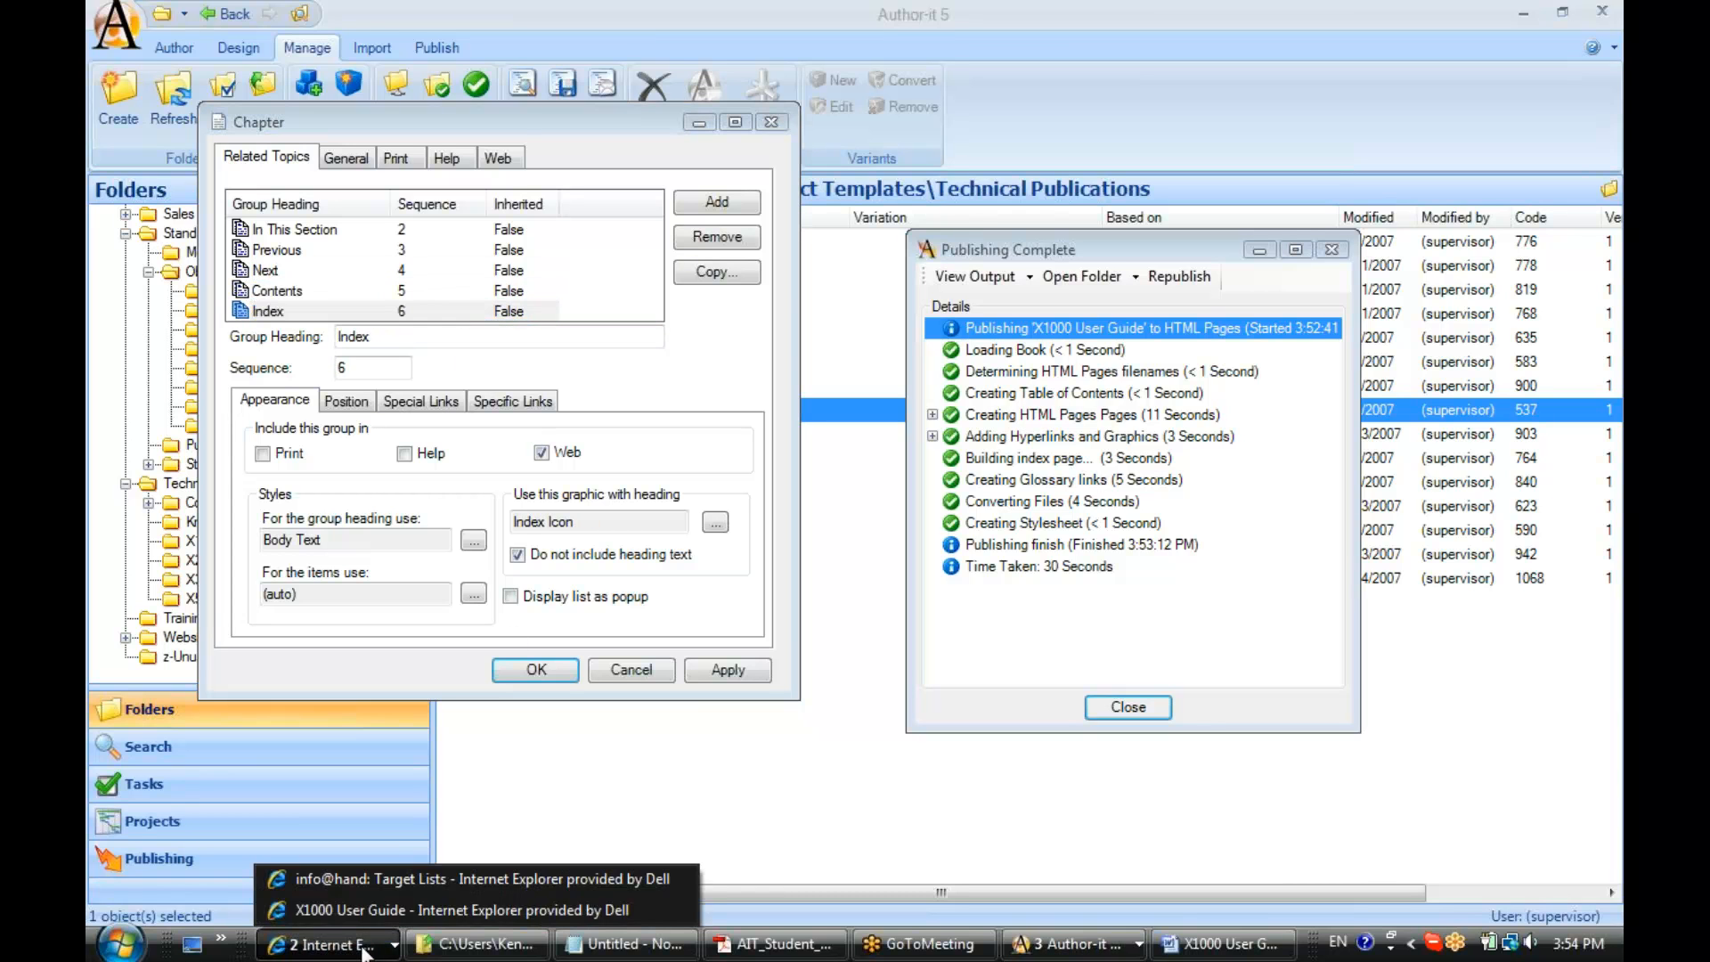
{"action": "left_click", "coordinate": [371, 913]}
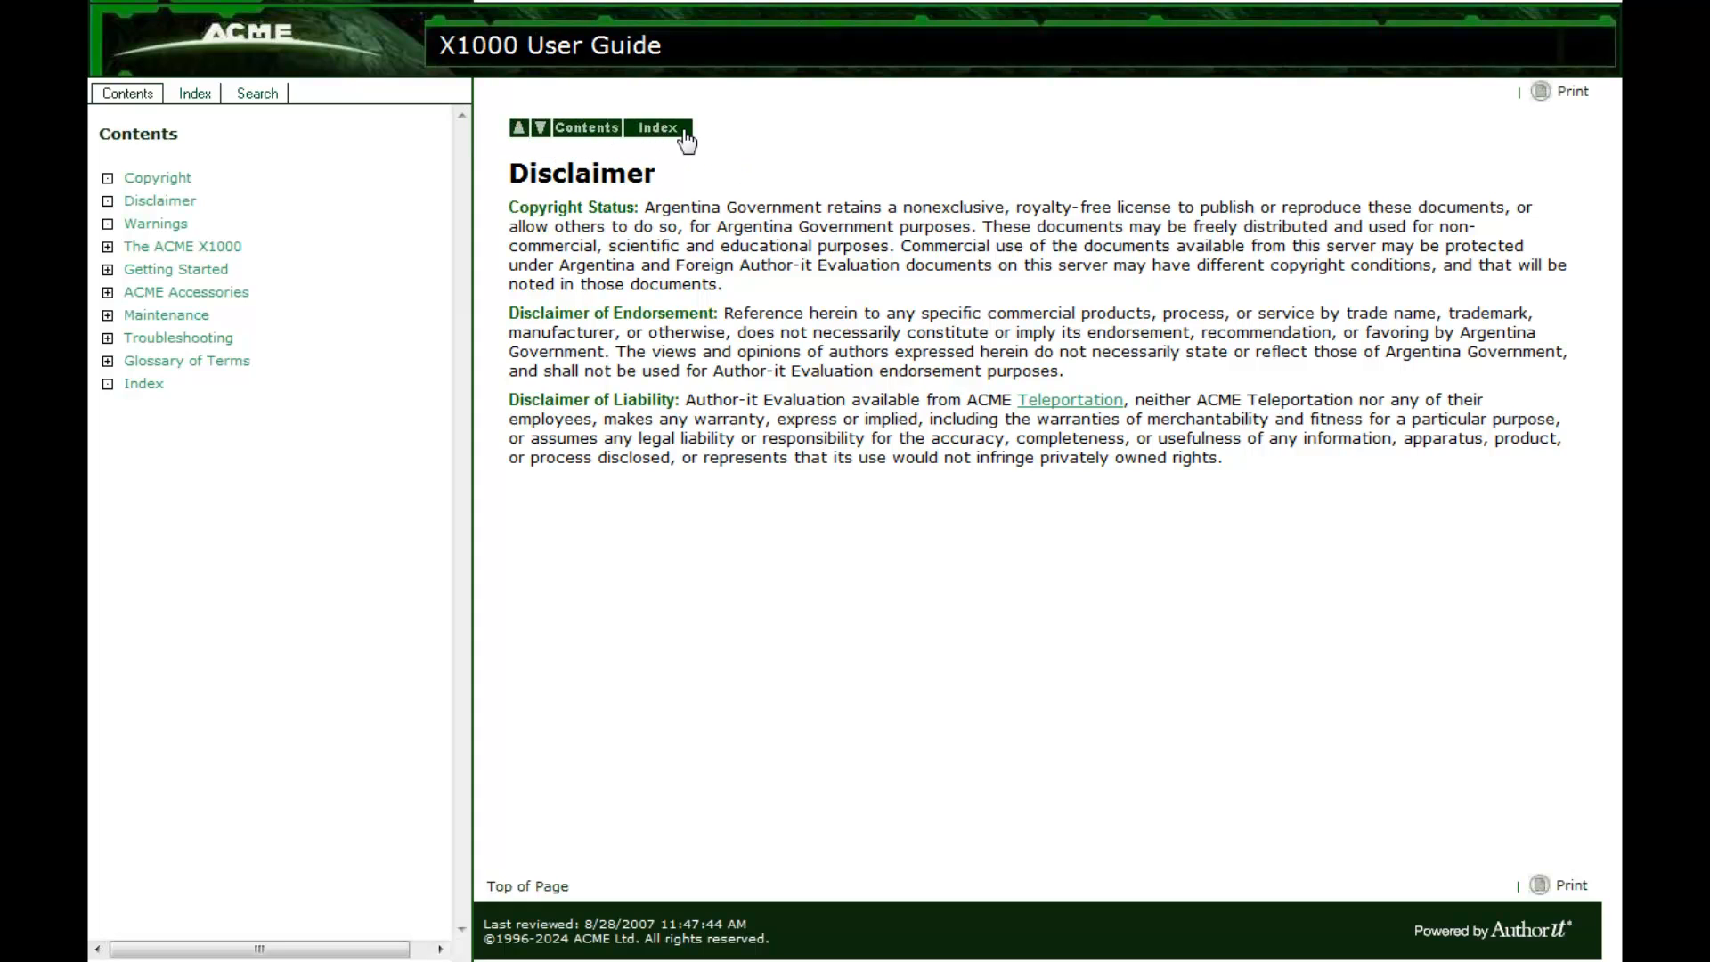
{"action": "left_click", "coordinate": [1536, 13]}
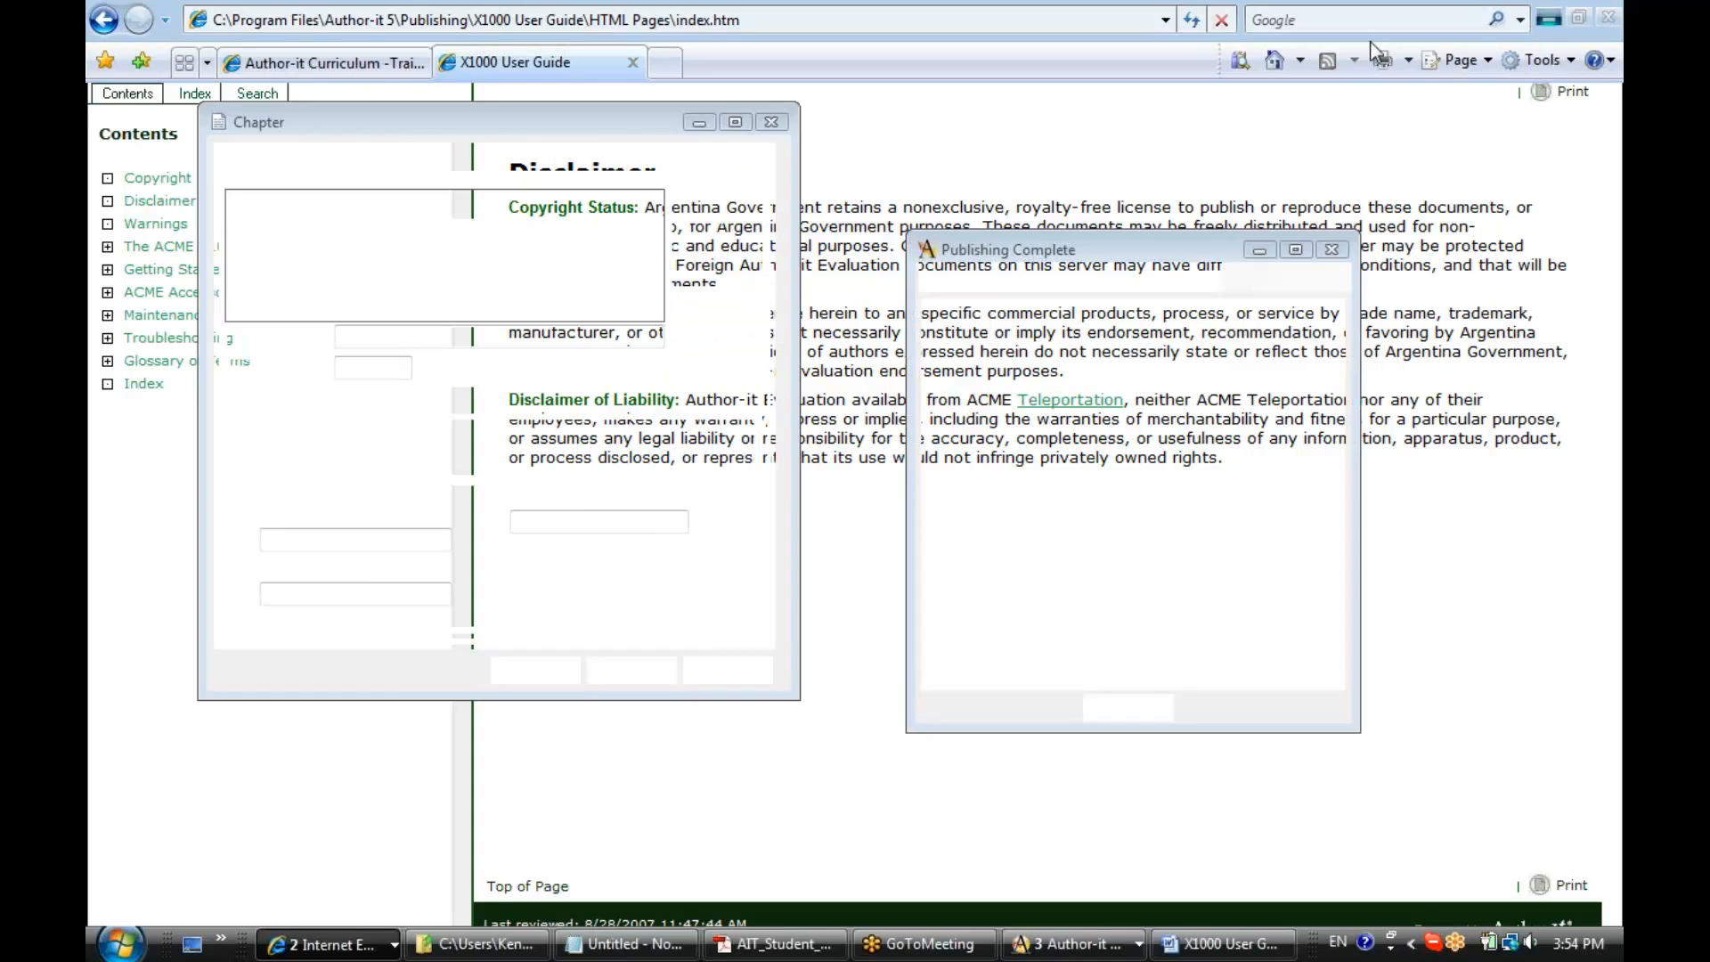
Review the sequence setting of each related topics group in the Chapter template, finishing on the In This Section group.
{"action": "double_click", "coordinate": [379, 367]}
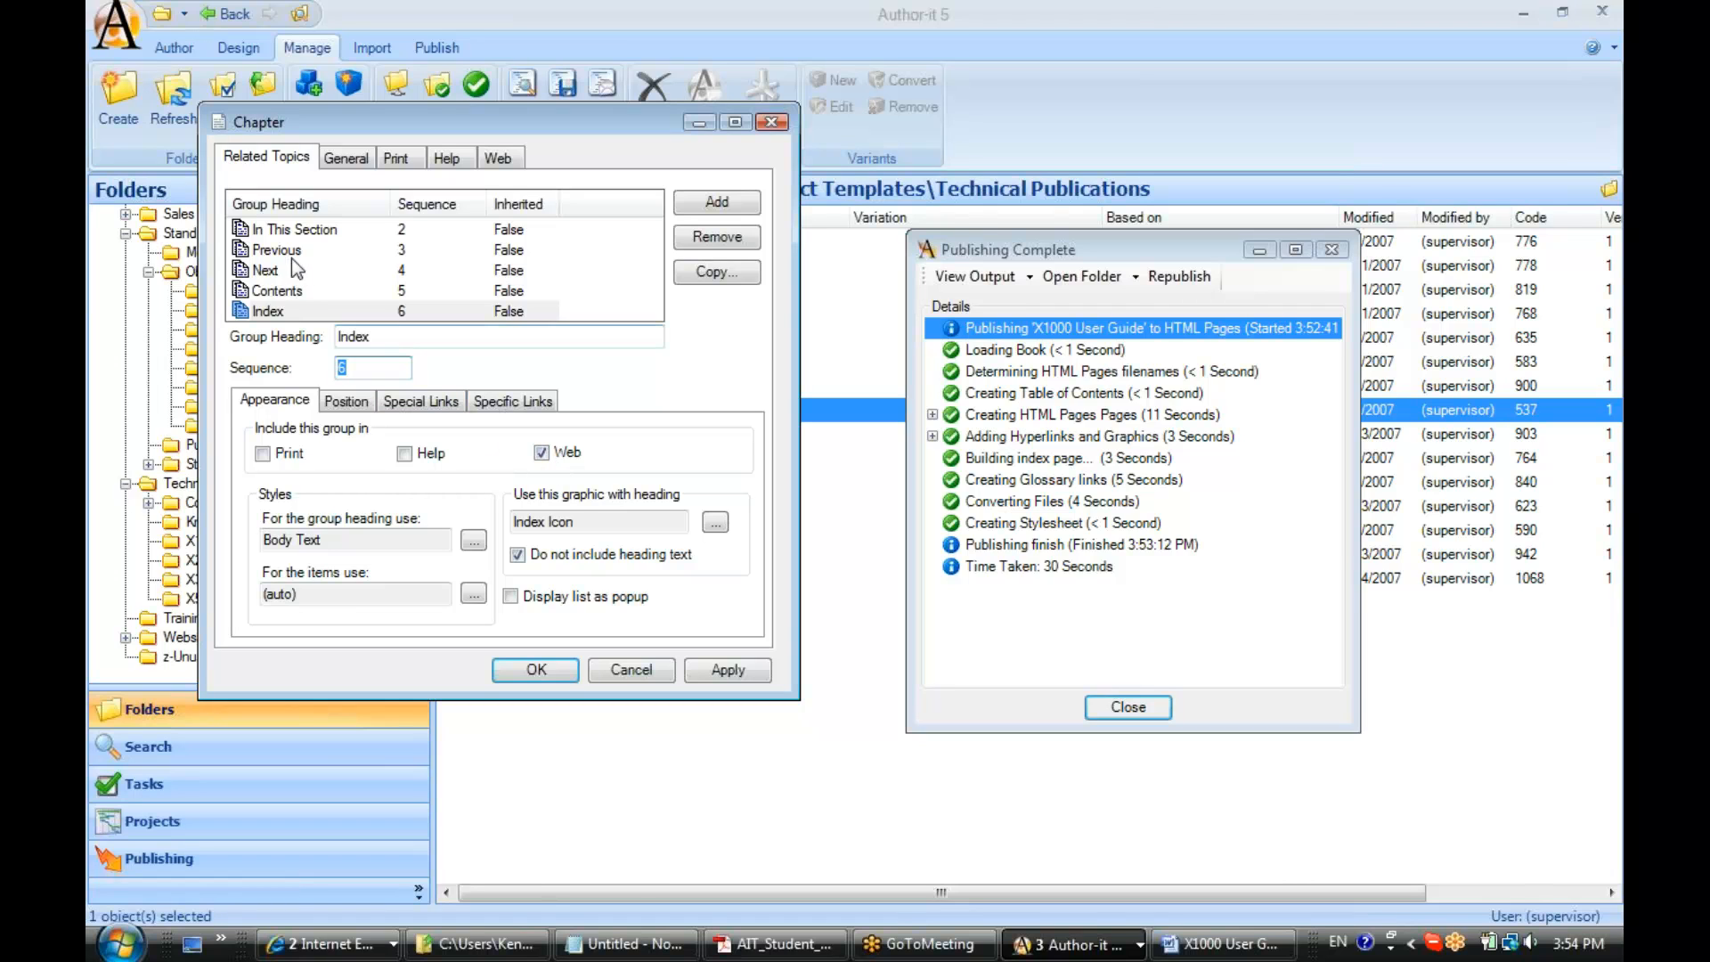
{"action": "left_click", "coordinate": [278, 250]}
{"action": "left_click", "coordinate": [267, 271]}
{"action": "left_click", "coordinate": [268, 291]}
{"action": "left_click", "coordinate": [270, 311]}
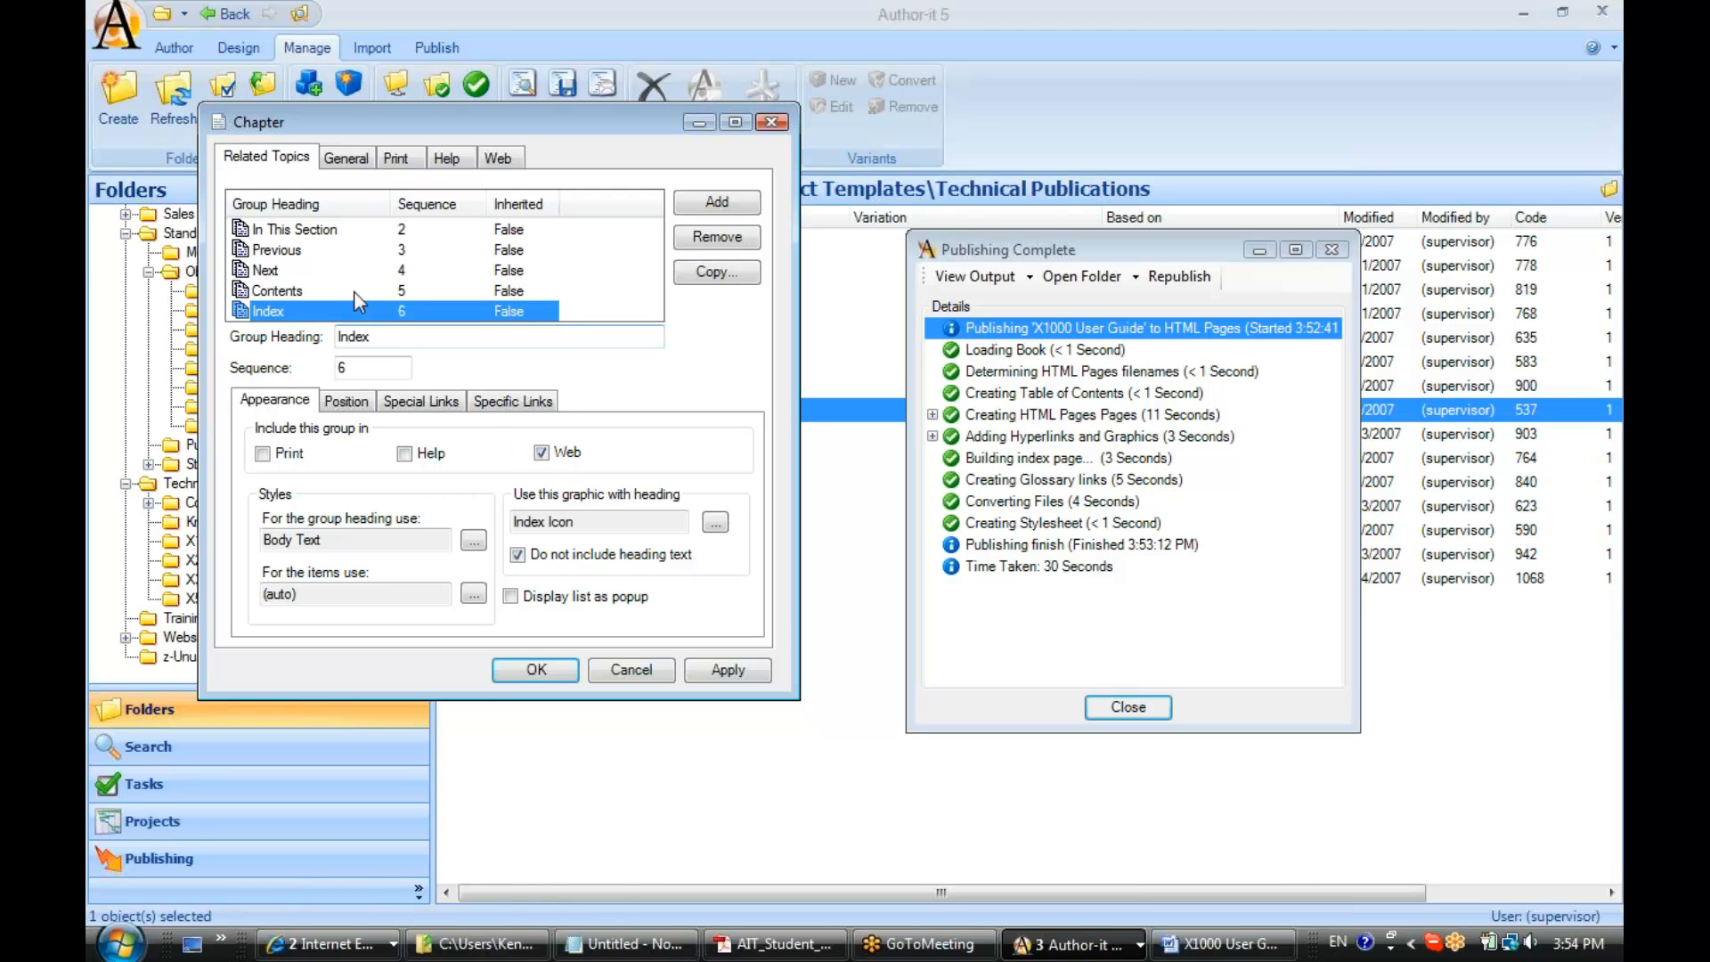
{"action": "left_click", "coordinate": [291, 233]}
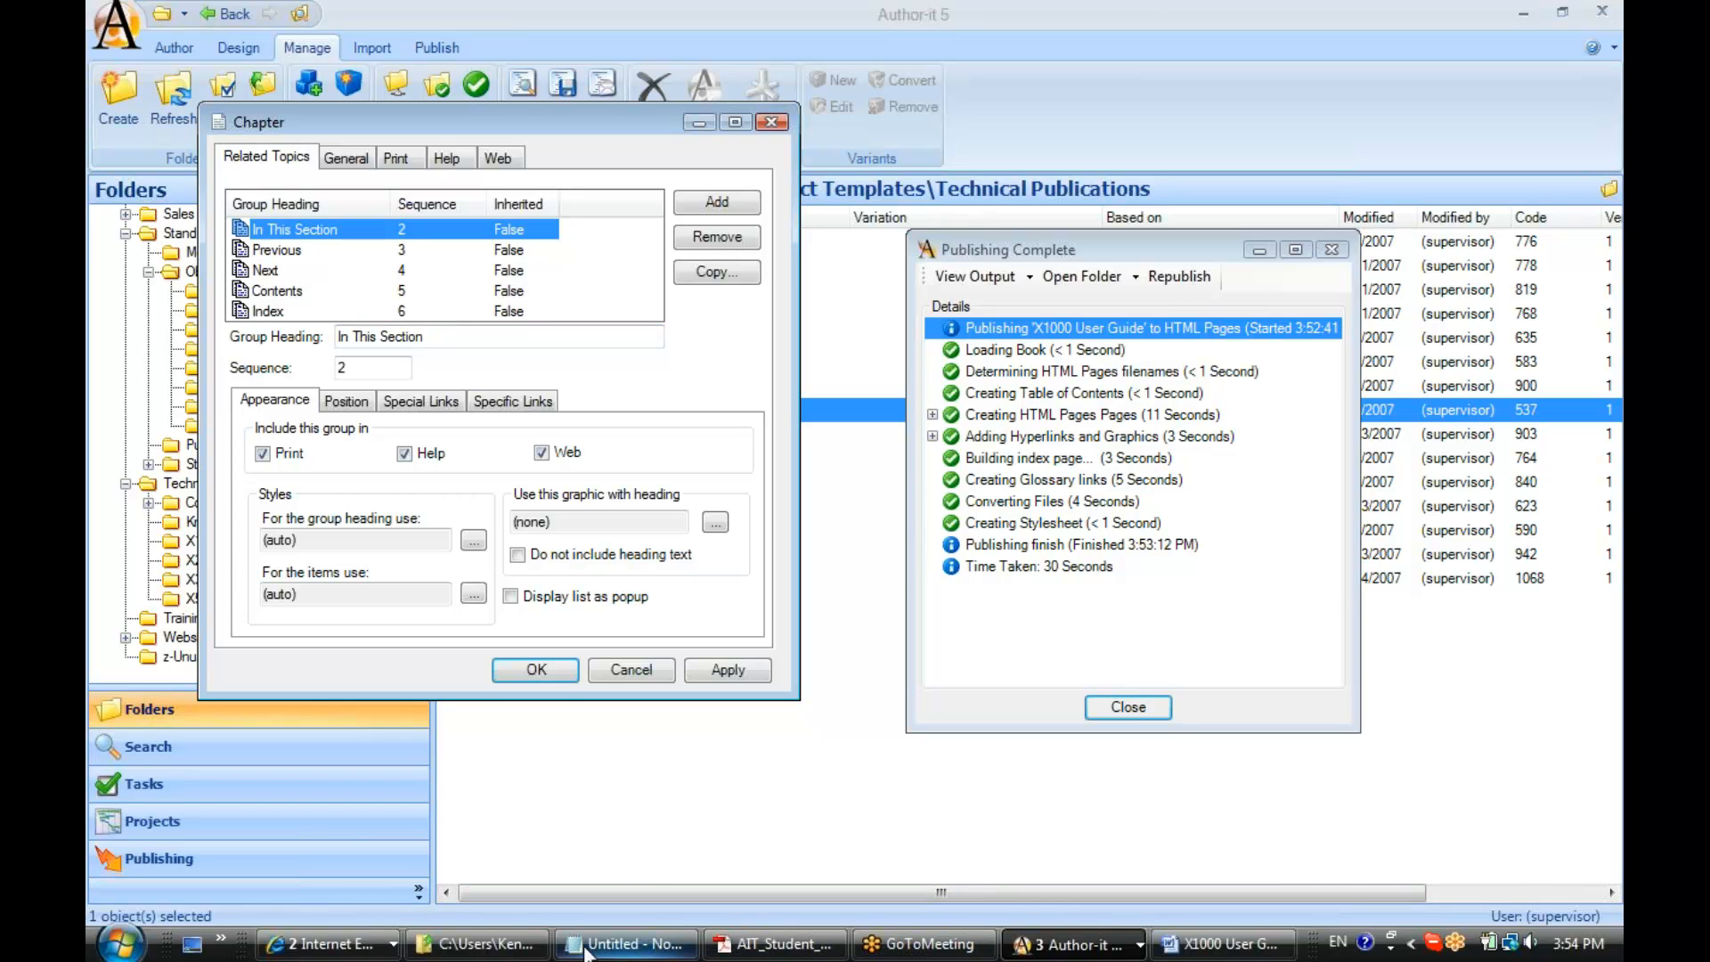
View The ACME X1000 topic in the published HTML guide, follow its next-topic link, and minimize the browser.
{"action": "left_click", "coordinate": [338, 942]}
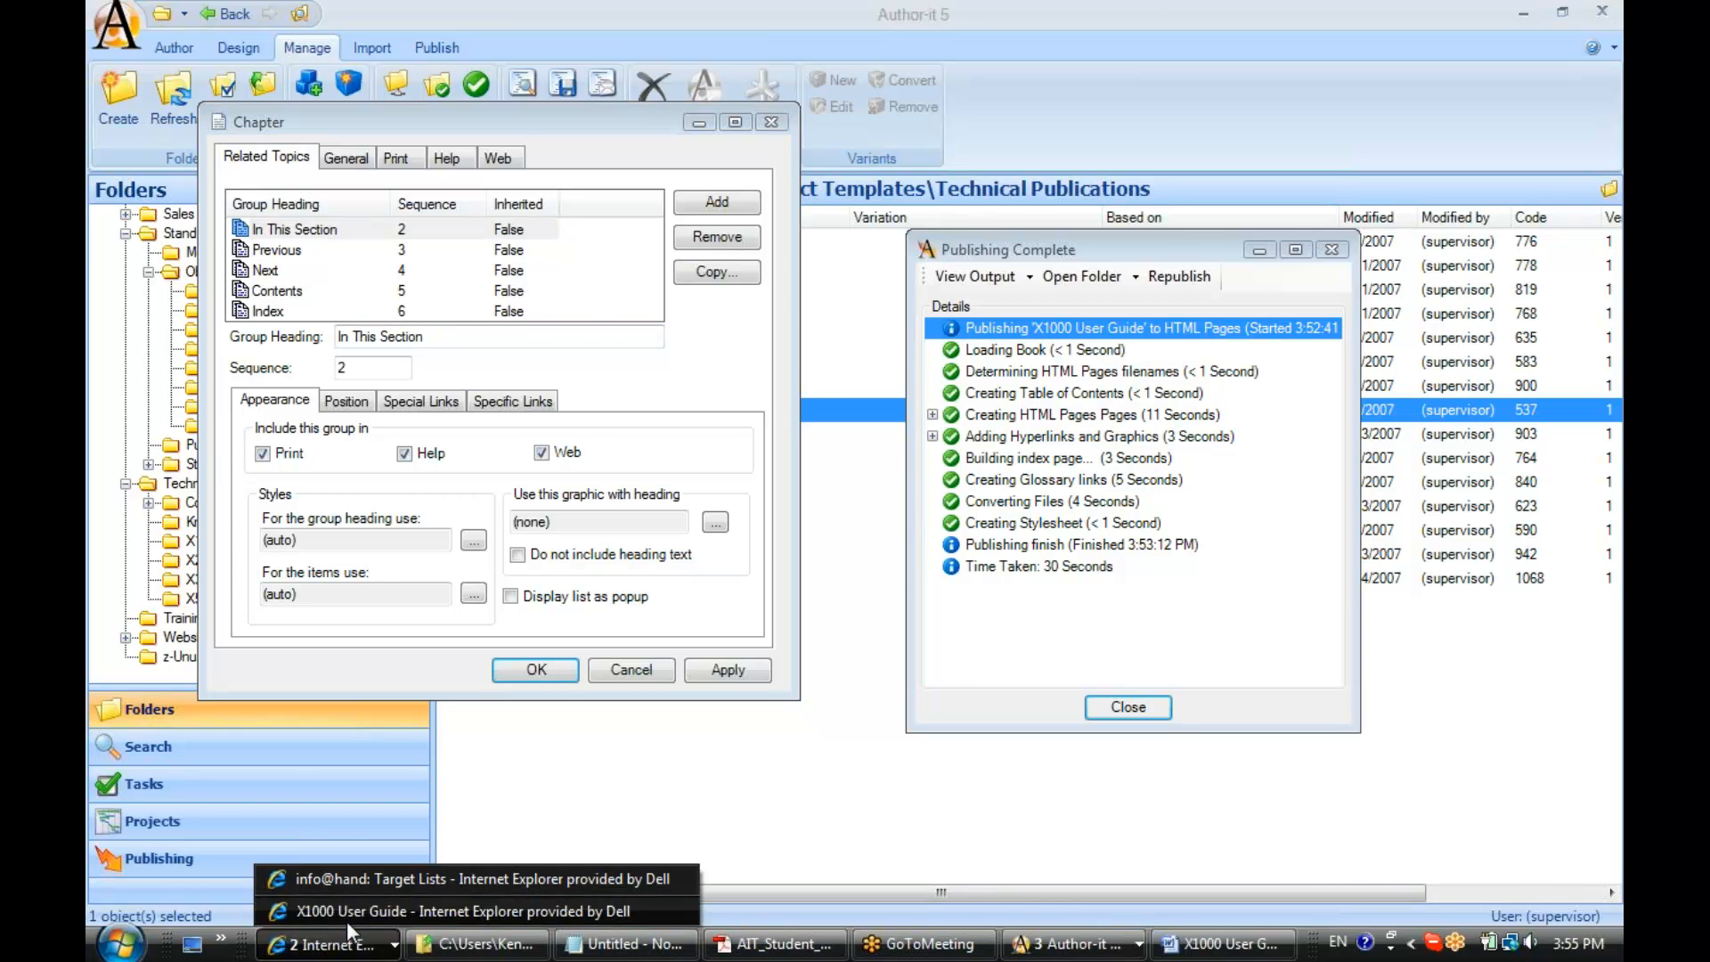
{"action": "left_click", "coordinate": [356, 911]}
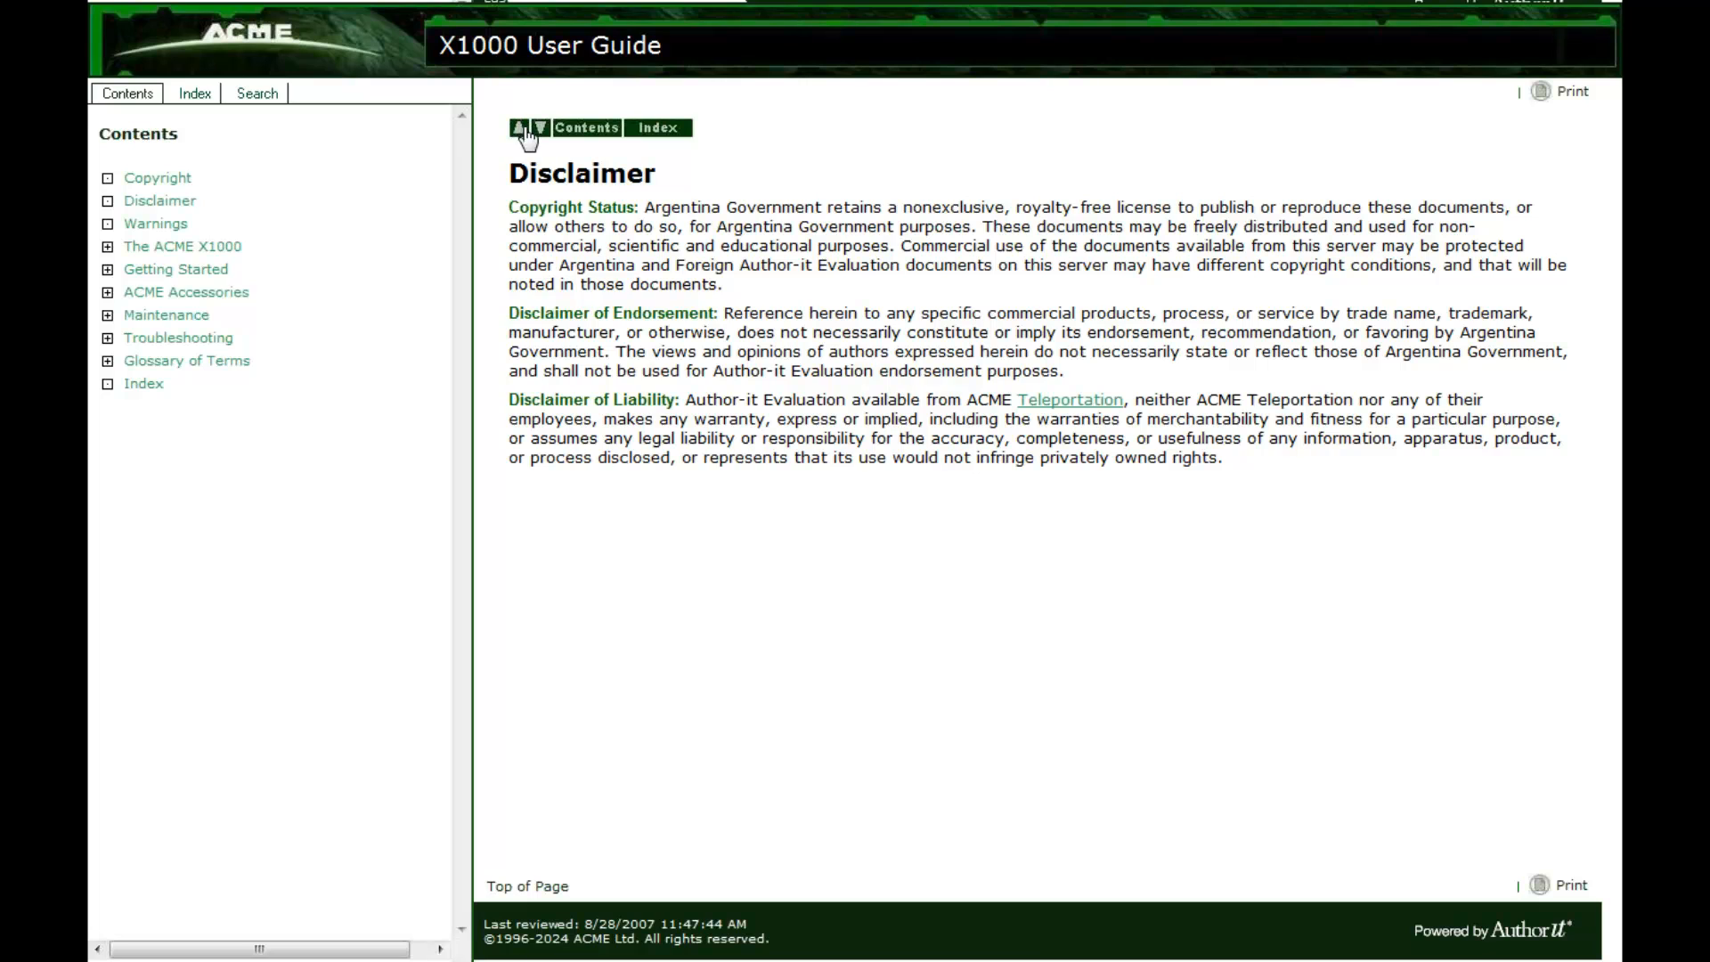
{"action": "left_click", "coordinate": [161, 253]}
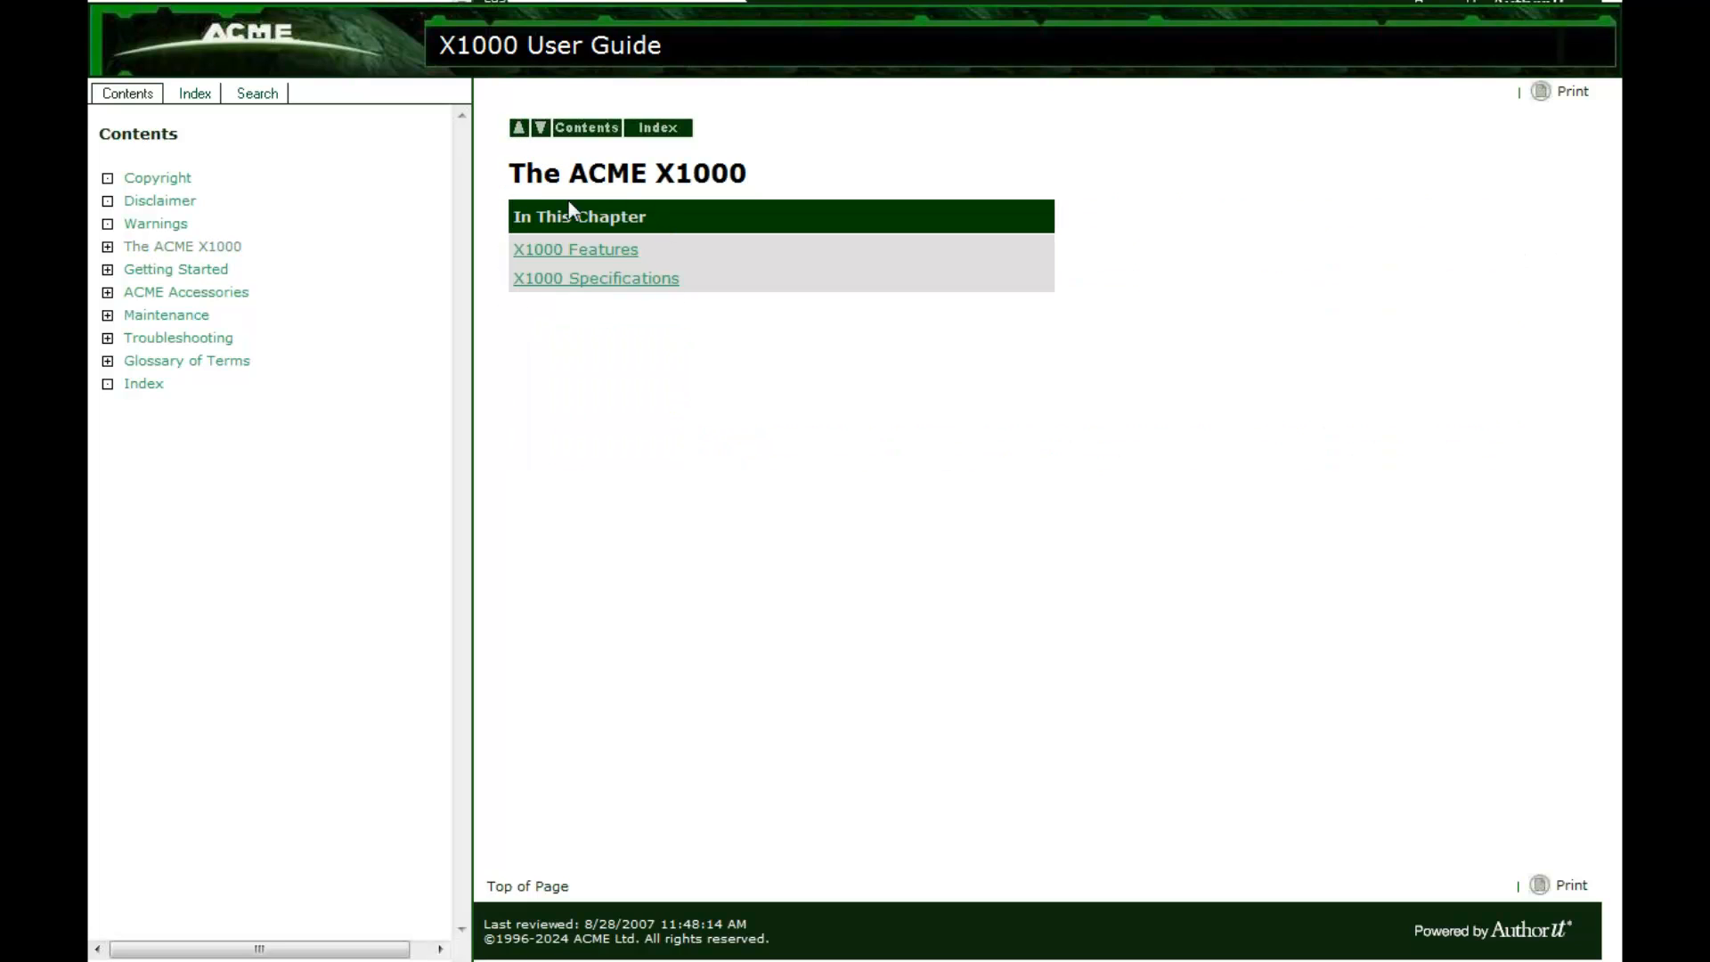
{"action": "left_click", "coordinate": [542, 130]}
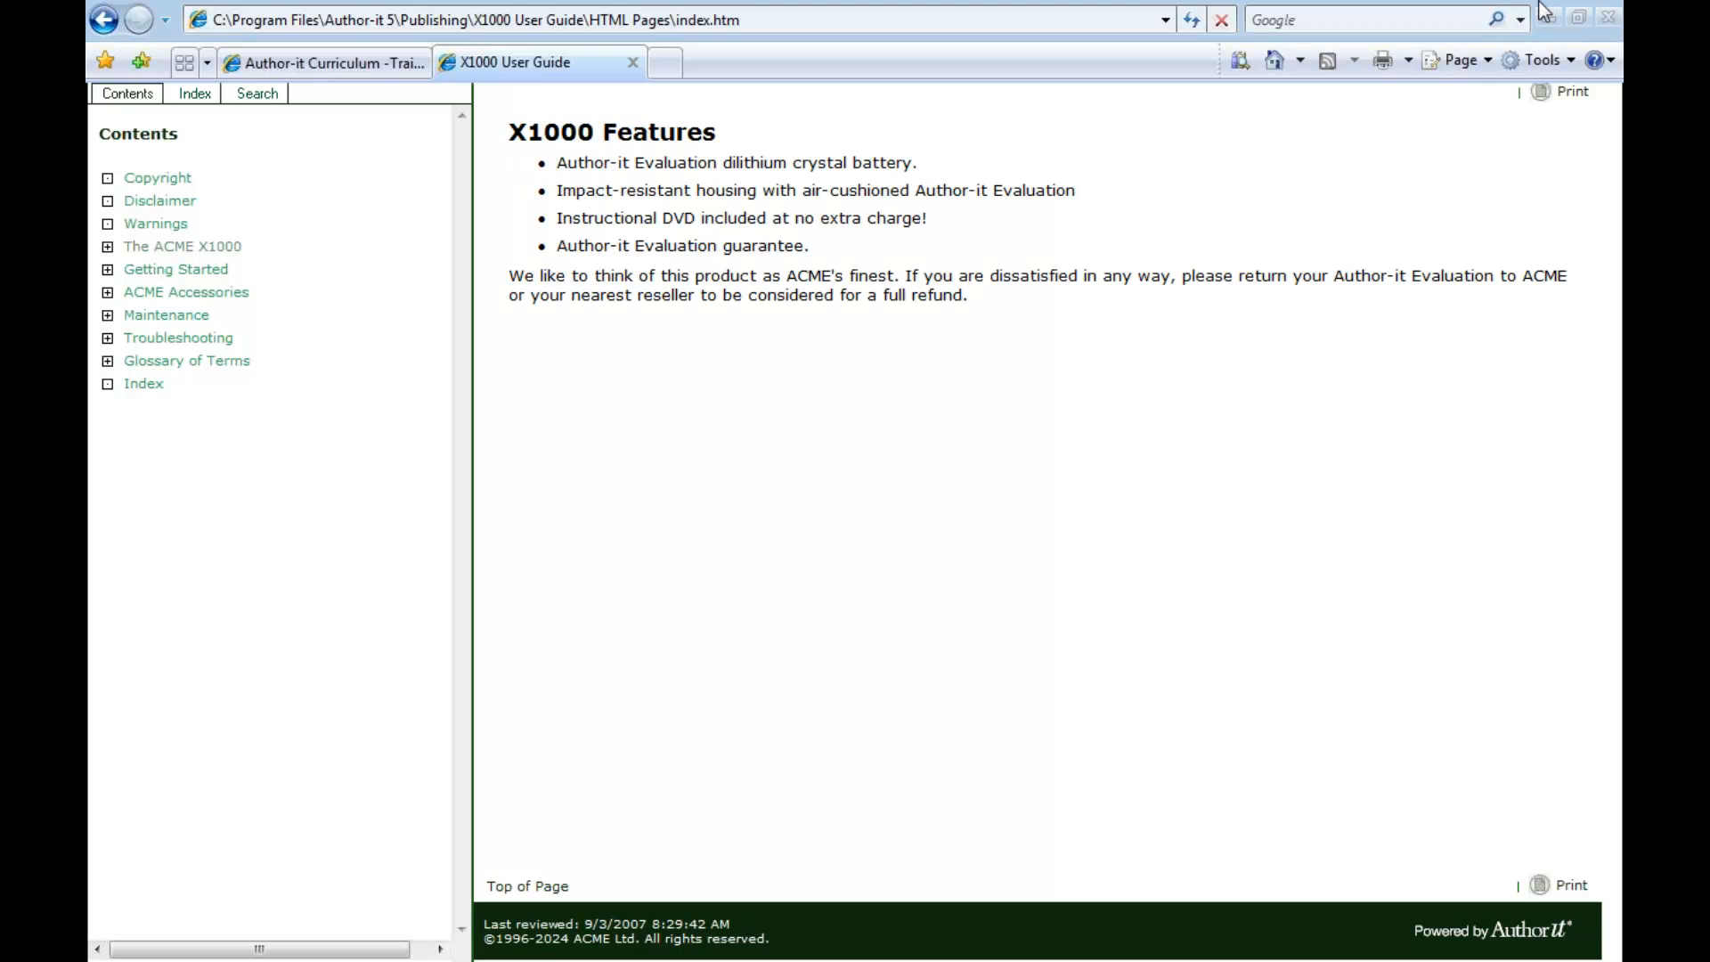
{"action": "left_click", "coordinate": [1550, 18]}
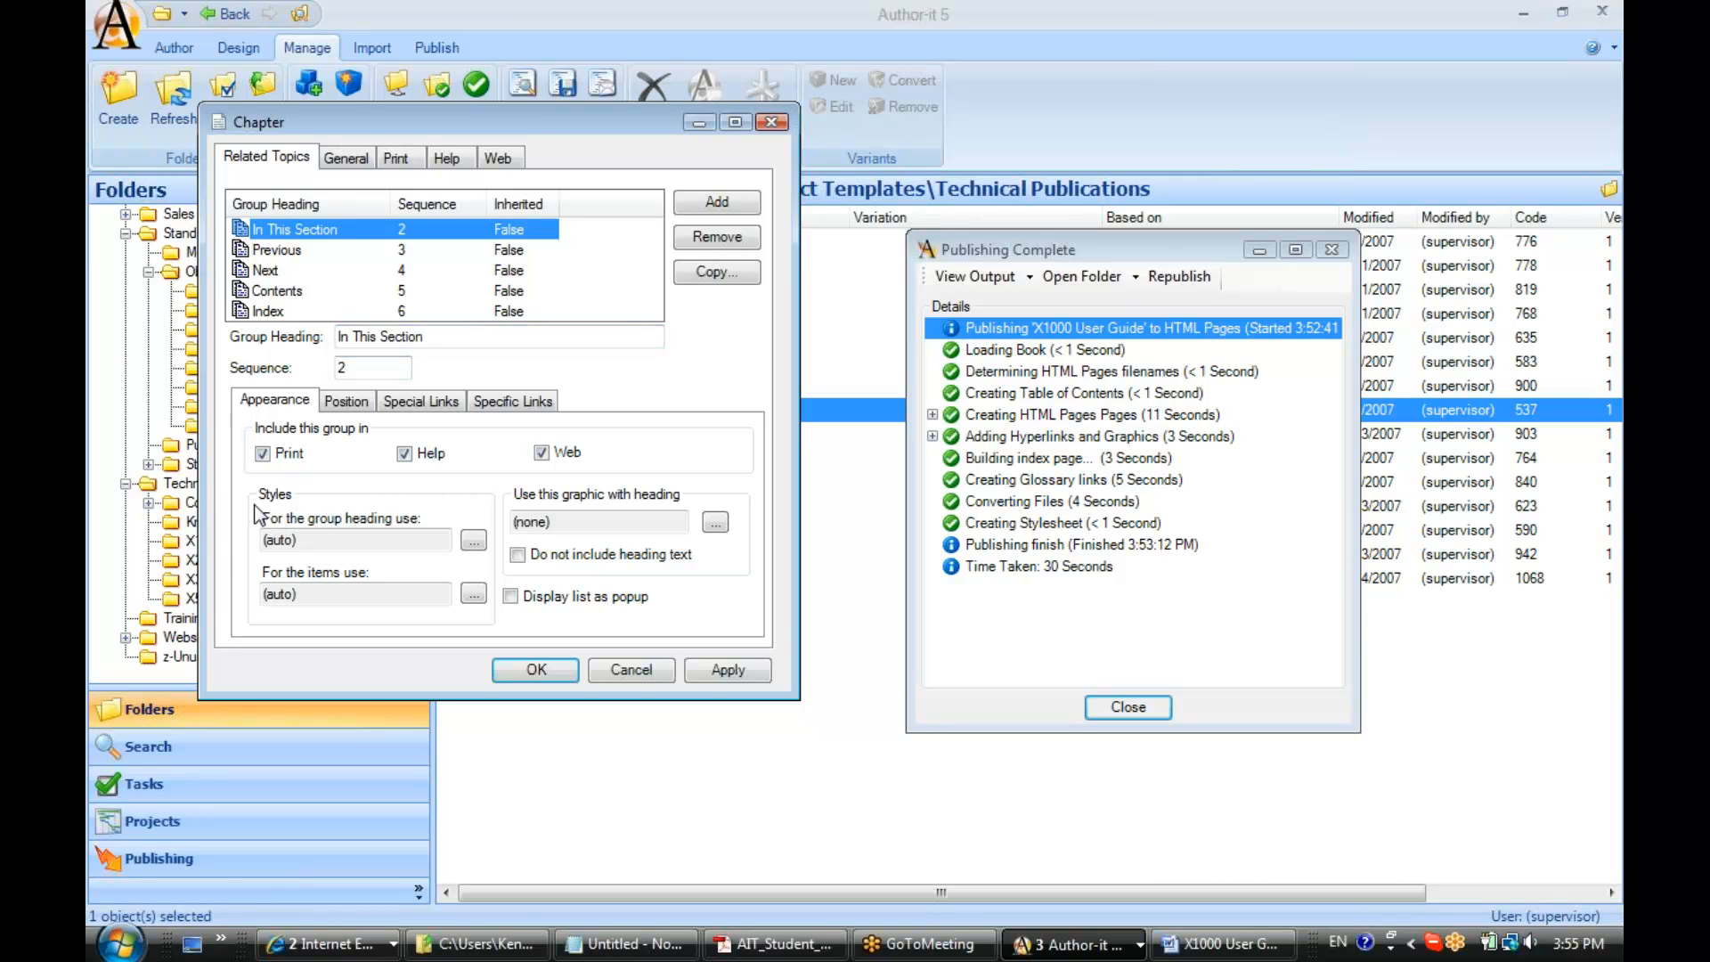
Examine the group heading and item style settings of the In This Section group, moving the Chapter dialog clear of the folder tree.
{"action": "left_click", "coordinate": [307, 541]}
{"action": "left_click", "coordinate": [309, 593]}
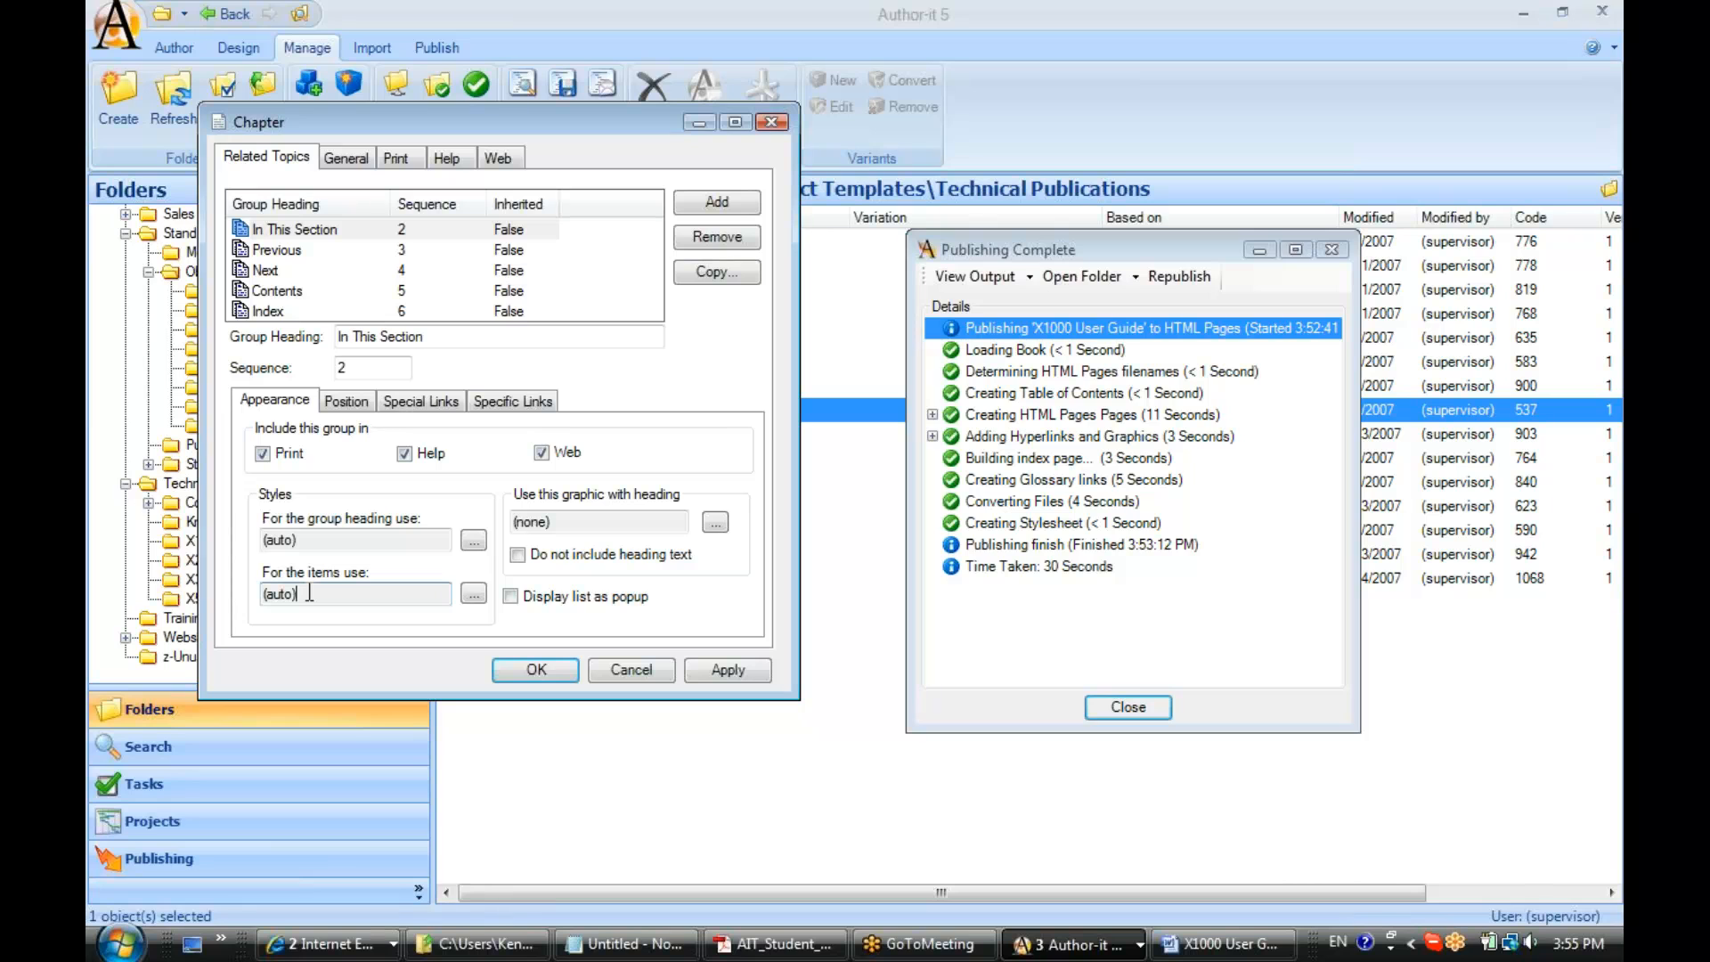
{"action": "left_click_drag", "start_coordinate": [492, 122], "coordinate": [586, 194]}
{"action": "left_click", "coordinate": [445, 609]}
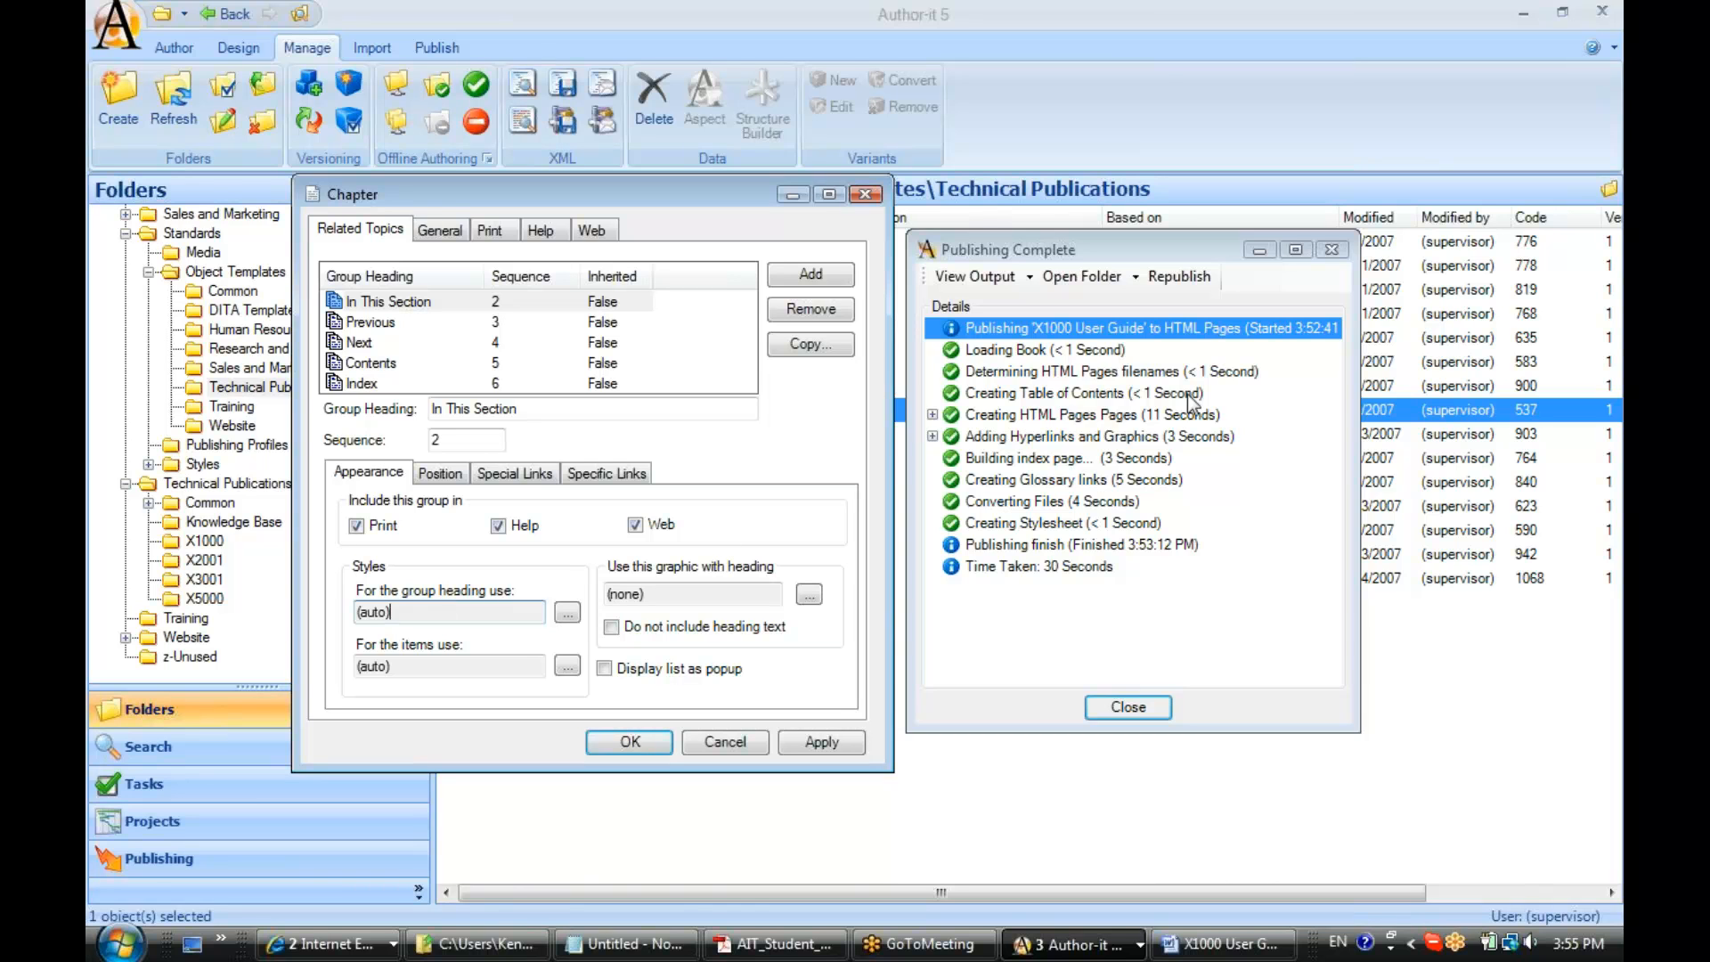
Close the publishing report, move the Chapter dialog aside, and locate the Related Heading and Related Item styles in the Special Purpose styles folder.
{"action": "left_click", "coordinate": [1332, 249]}
{"action": "left_click_drag", "start_coordinate": [724, 197], "coordinate": [1328, 209]}
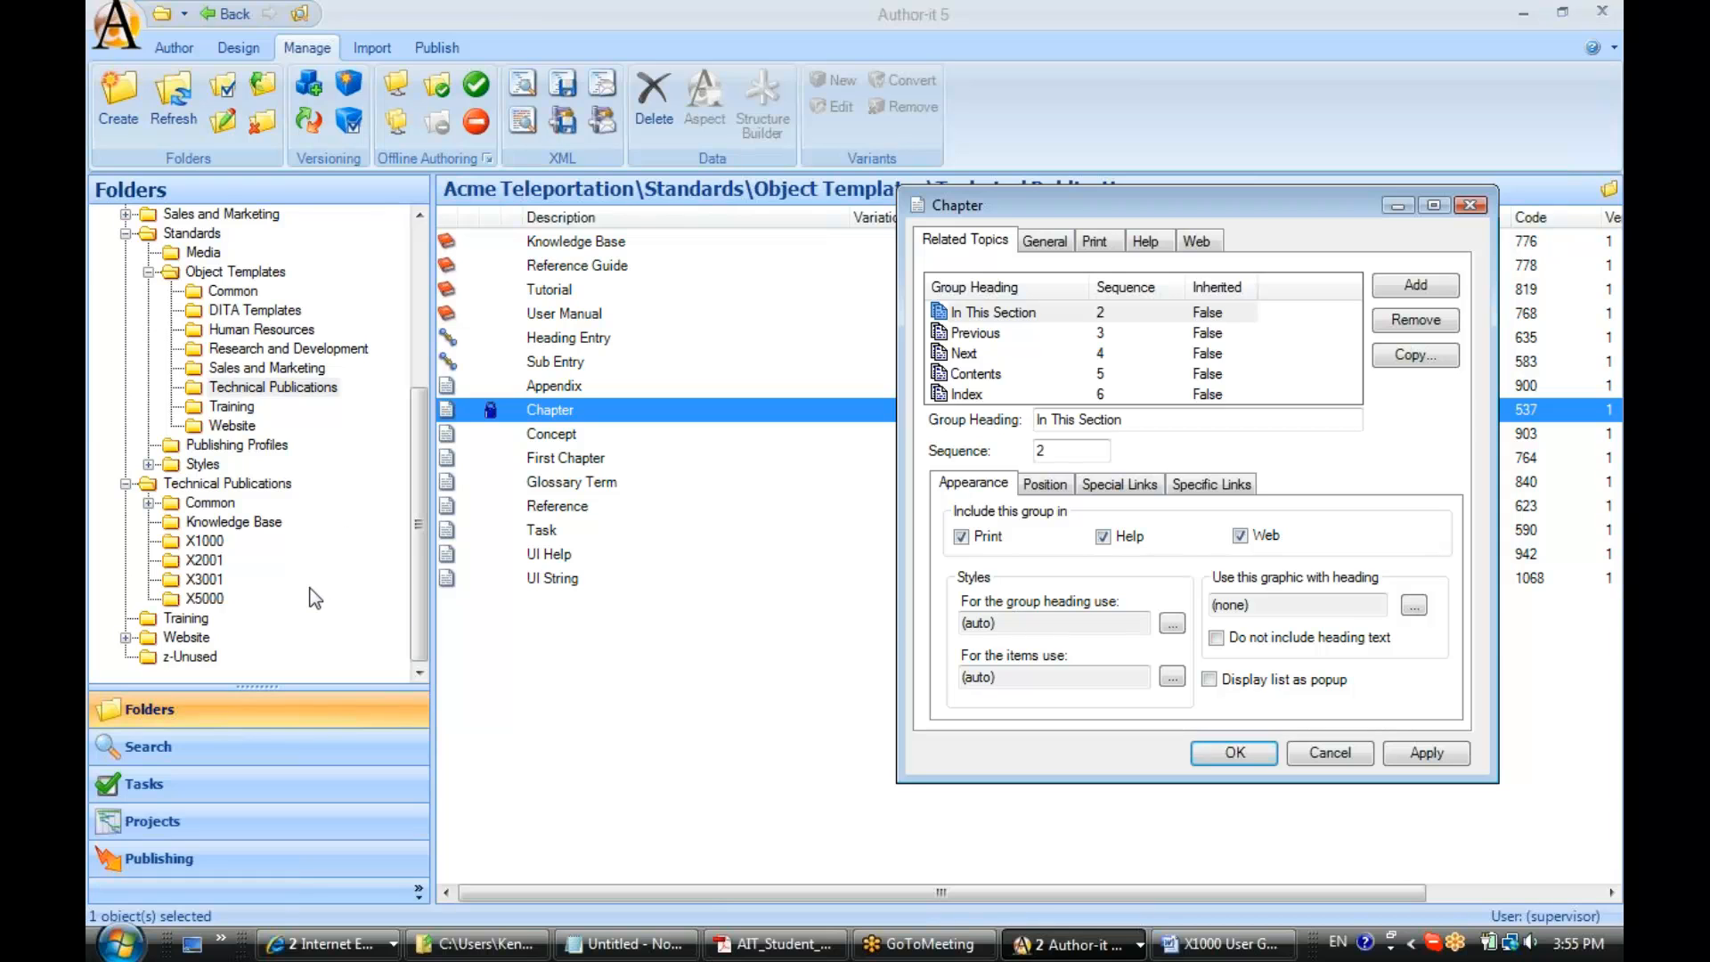
{"action": "left_click", "coordinate": [148, 464]}
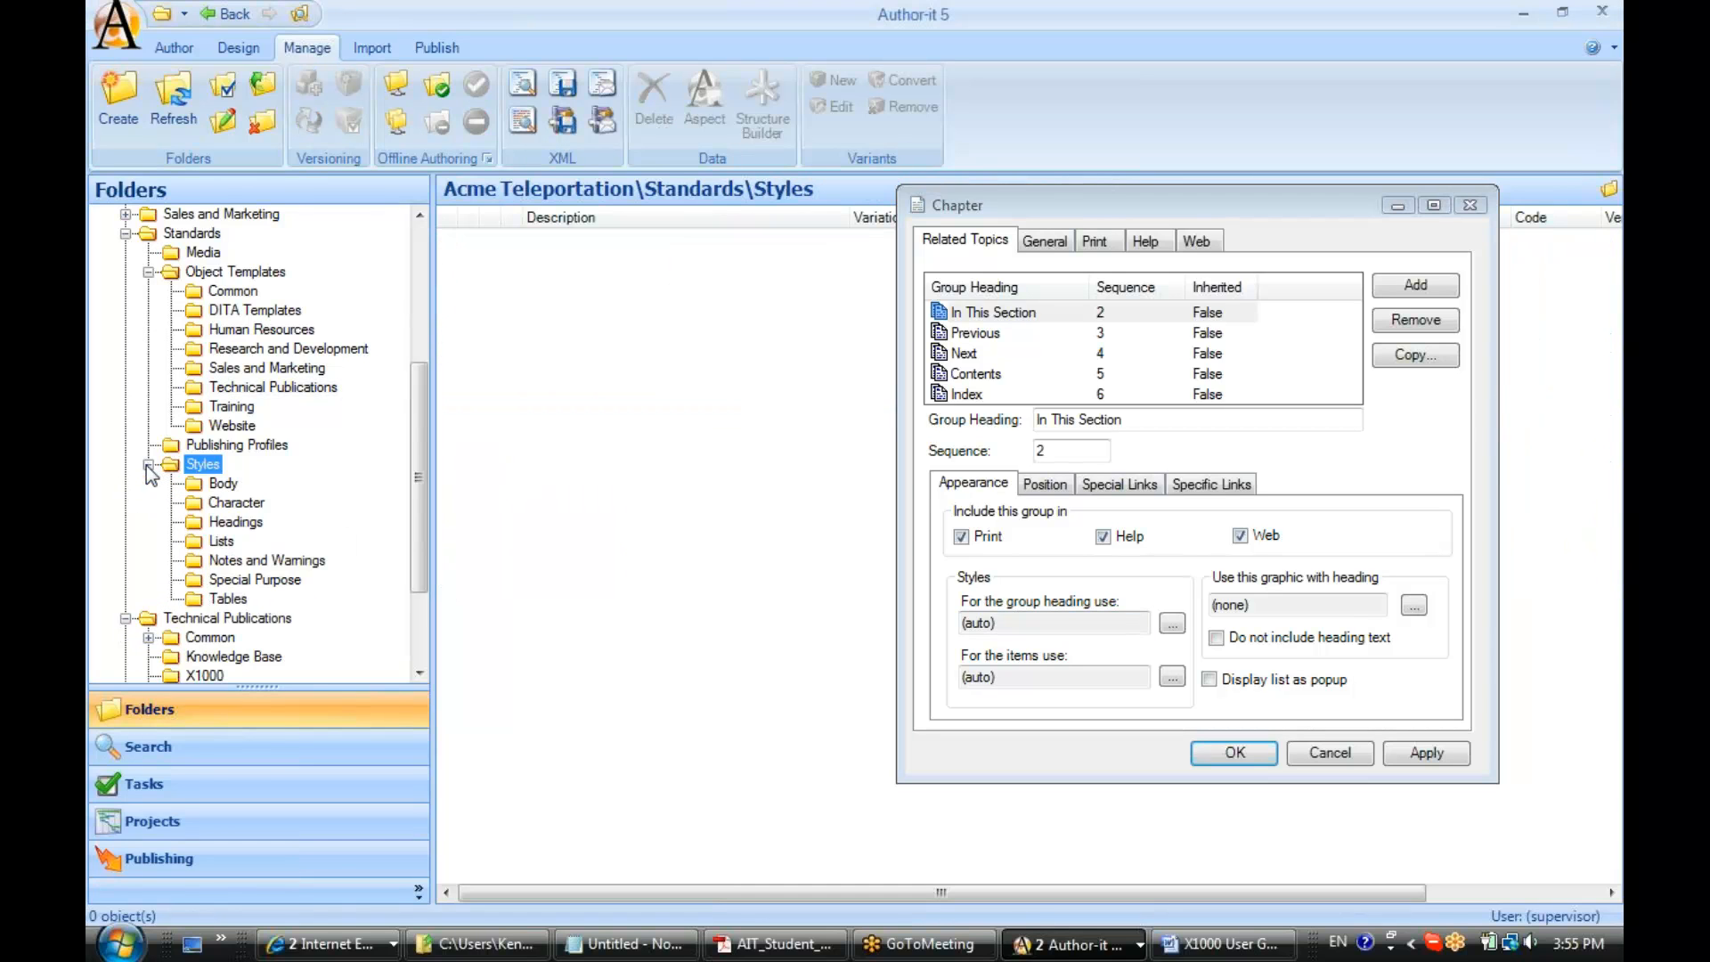
{"action": "left_click", "coordinate": [234, 583]}
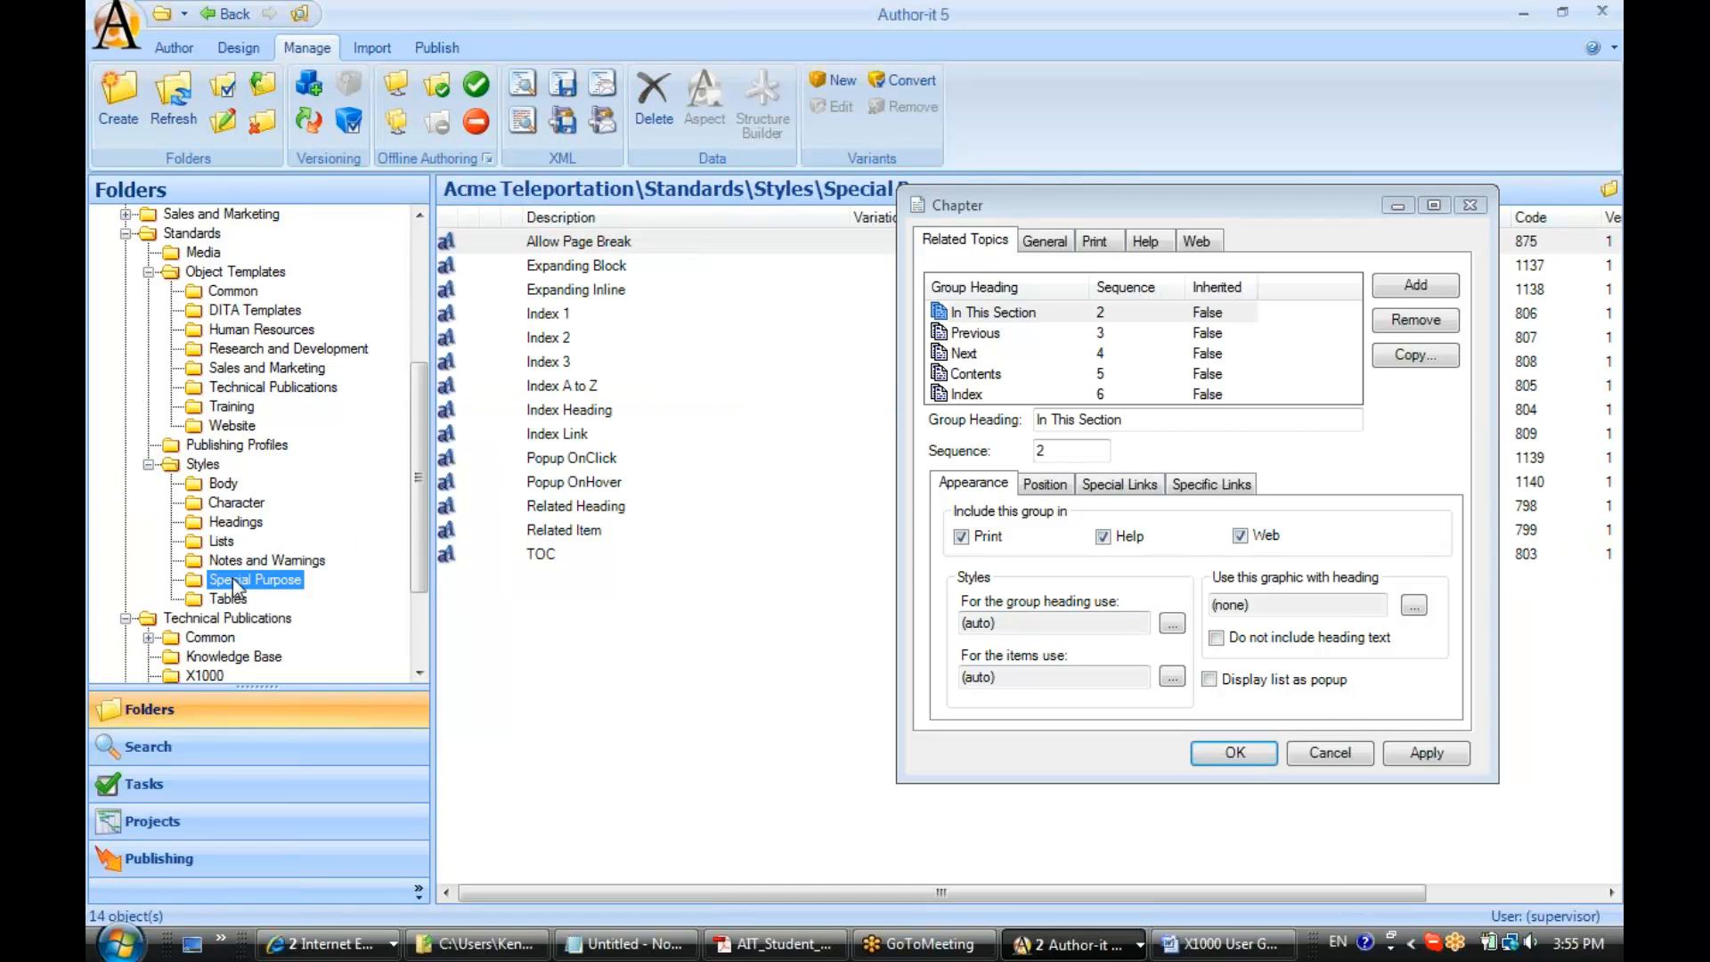
{"action": "left_click", "coordinate": [549, 508]}
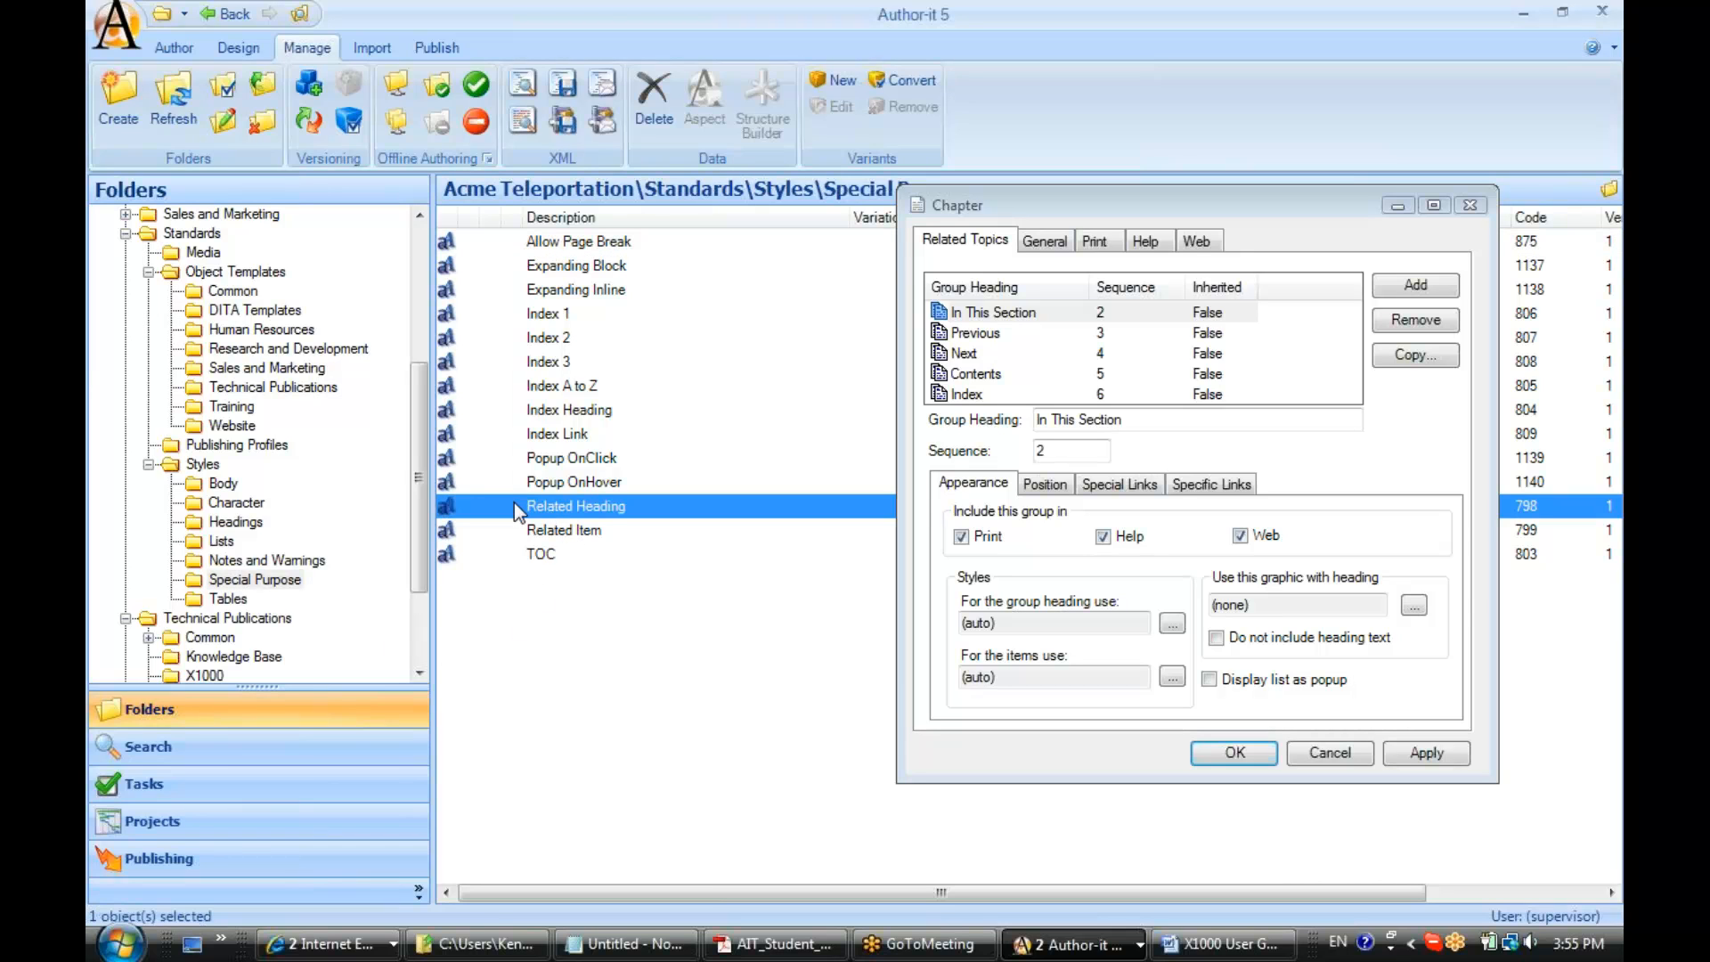
{"action": "left_click", "coordinate": [575, 531]}
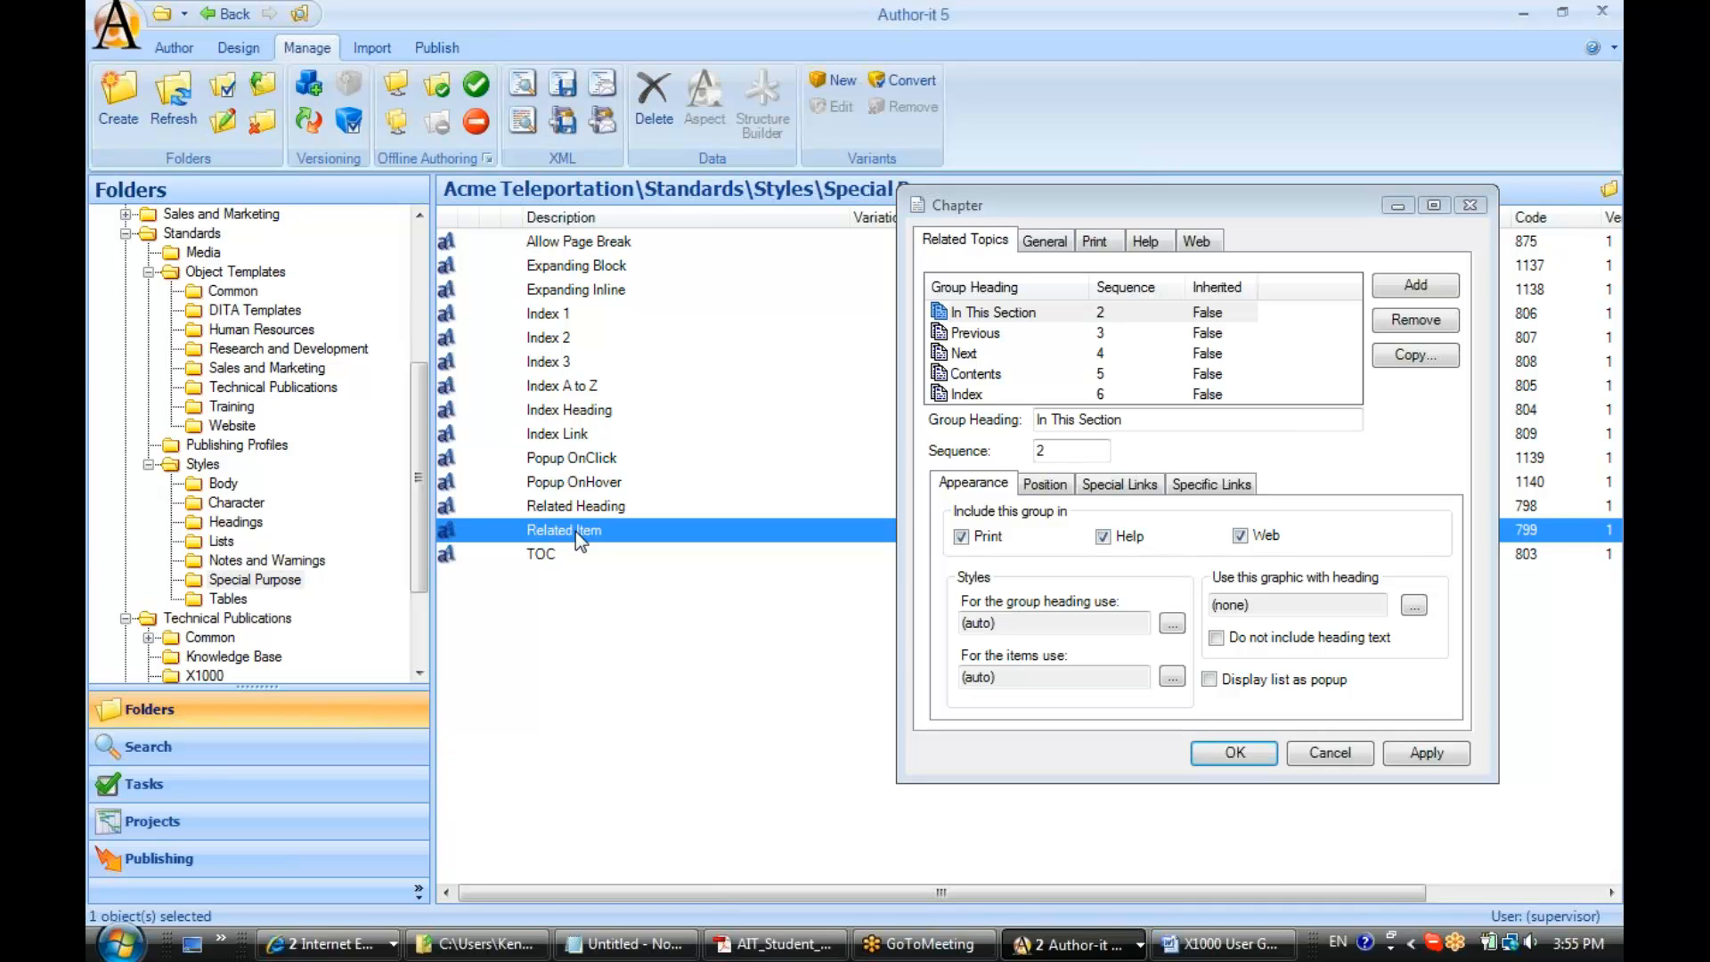
Compare the In This Section group's heading and item style settings with the Related Heading and Related Item styles.
{"action": "left_click", "coordinate": [1026, 626]}
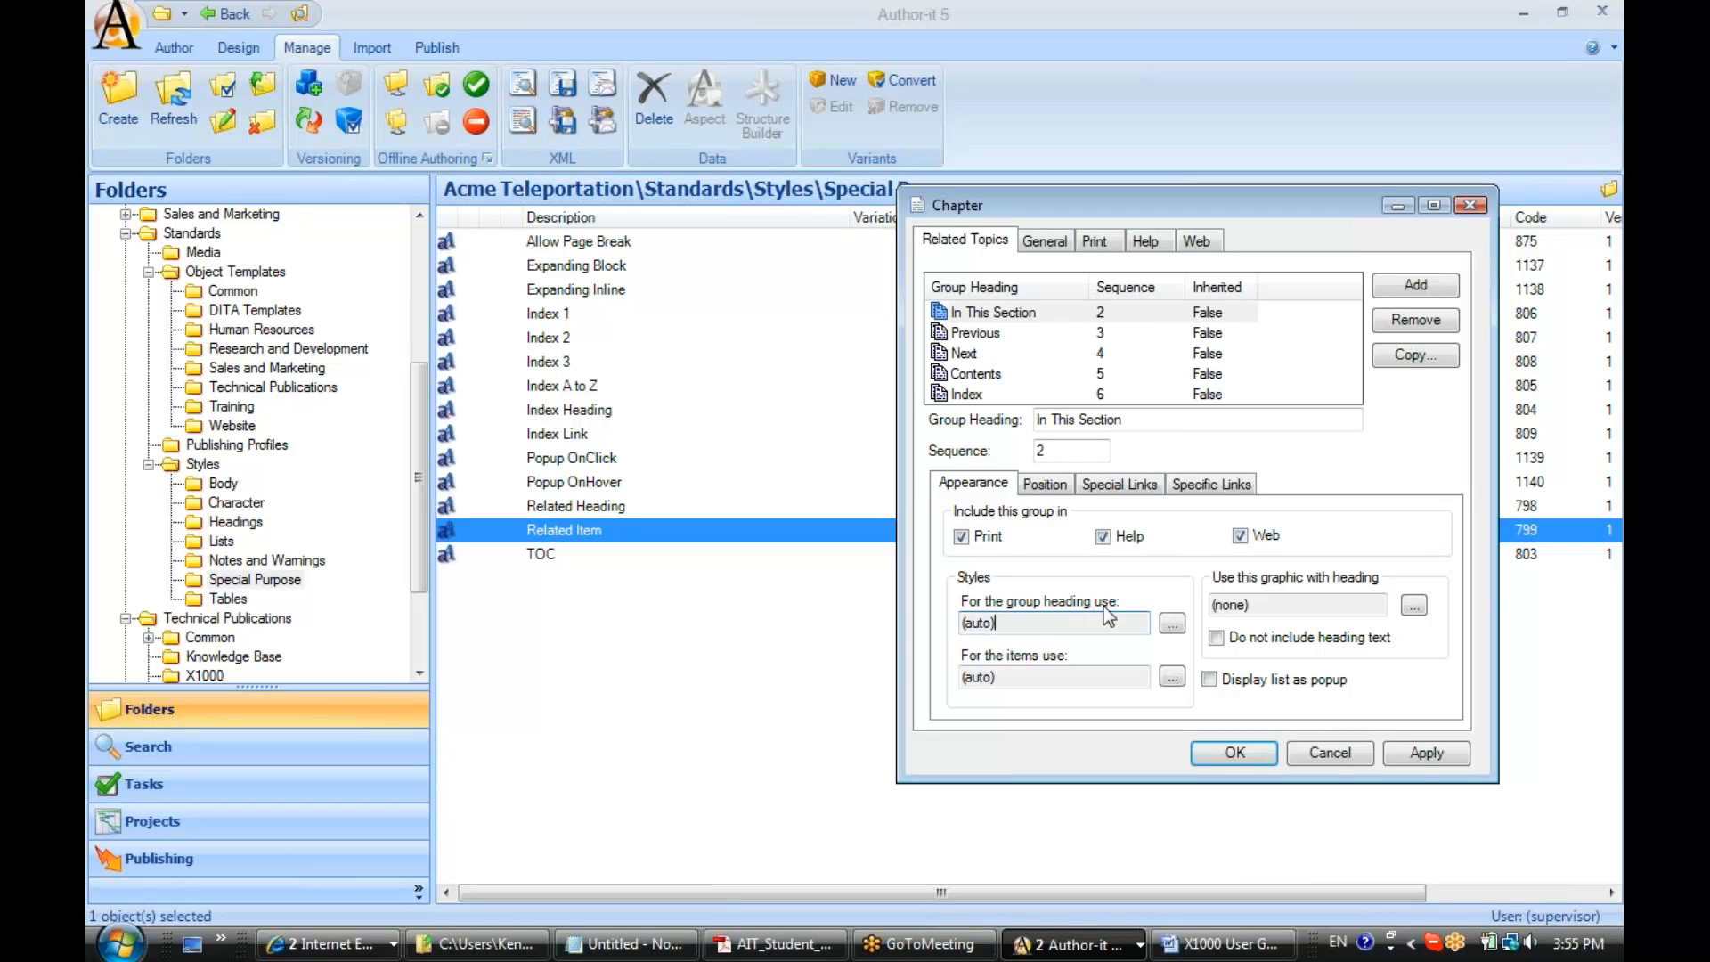
{"action": "left_click", "coordinate": [595, 509]}
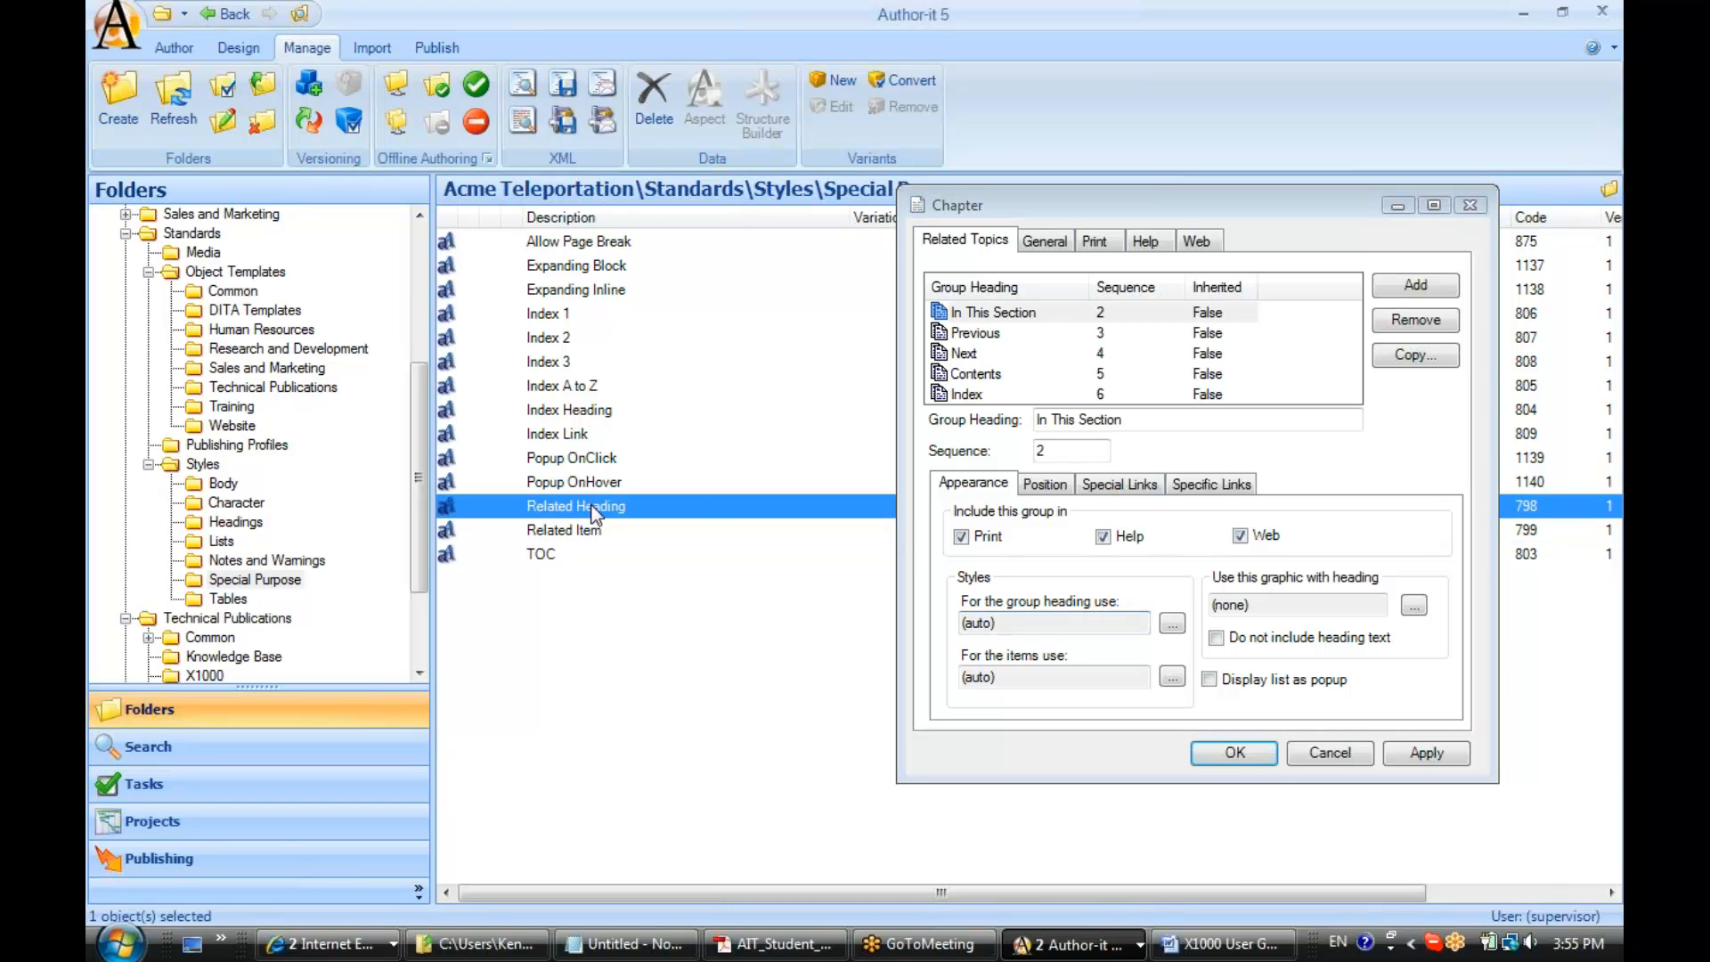
{"action": "left_click", "coordinate": [939, 623]}
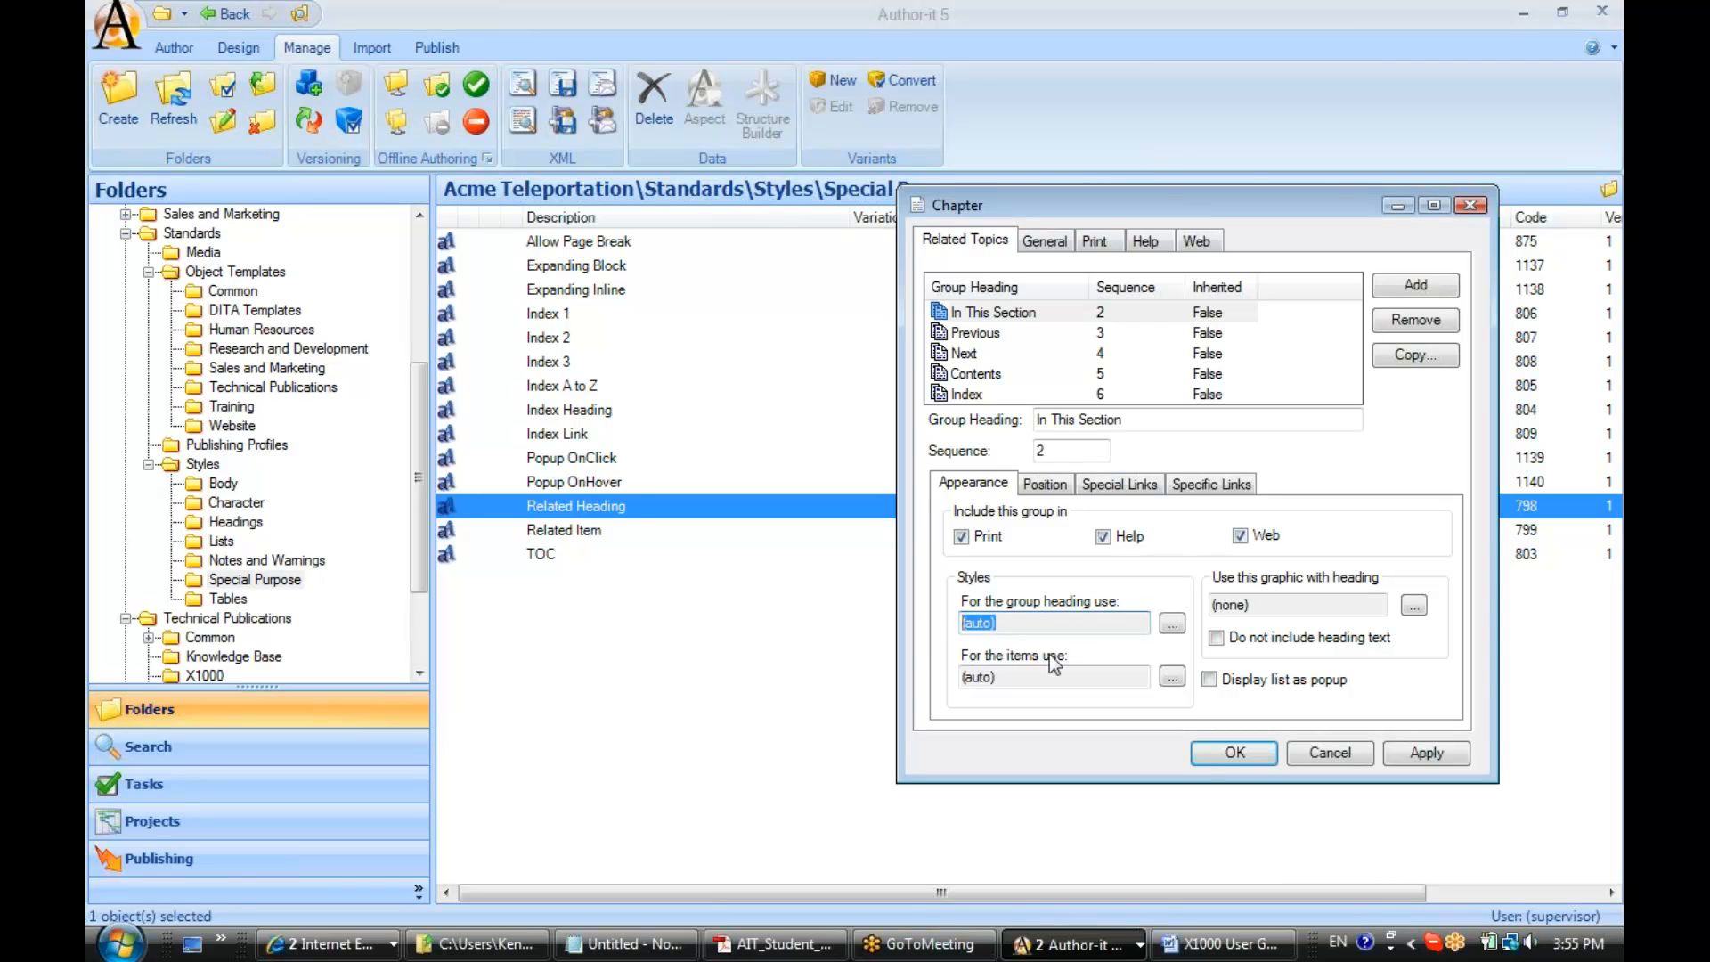
{"action": "left_click", "coordinate": [979, 675]}
{"action": "left_click", "coordinate": [541, 531]}
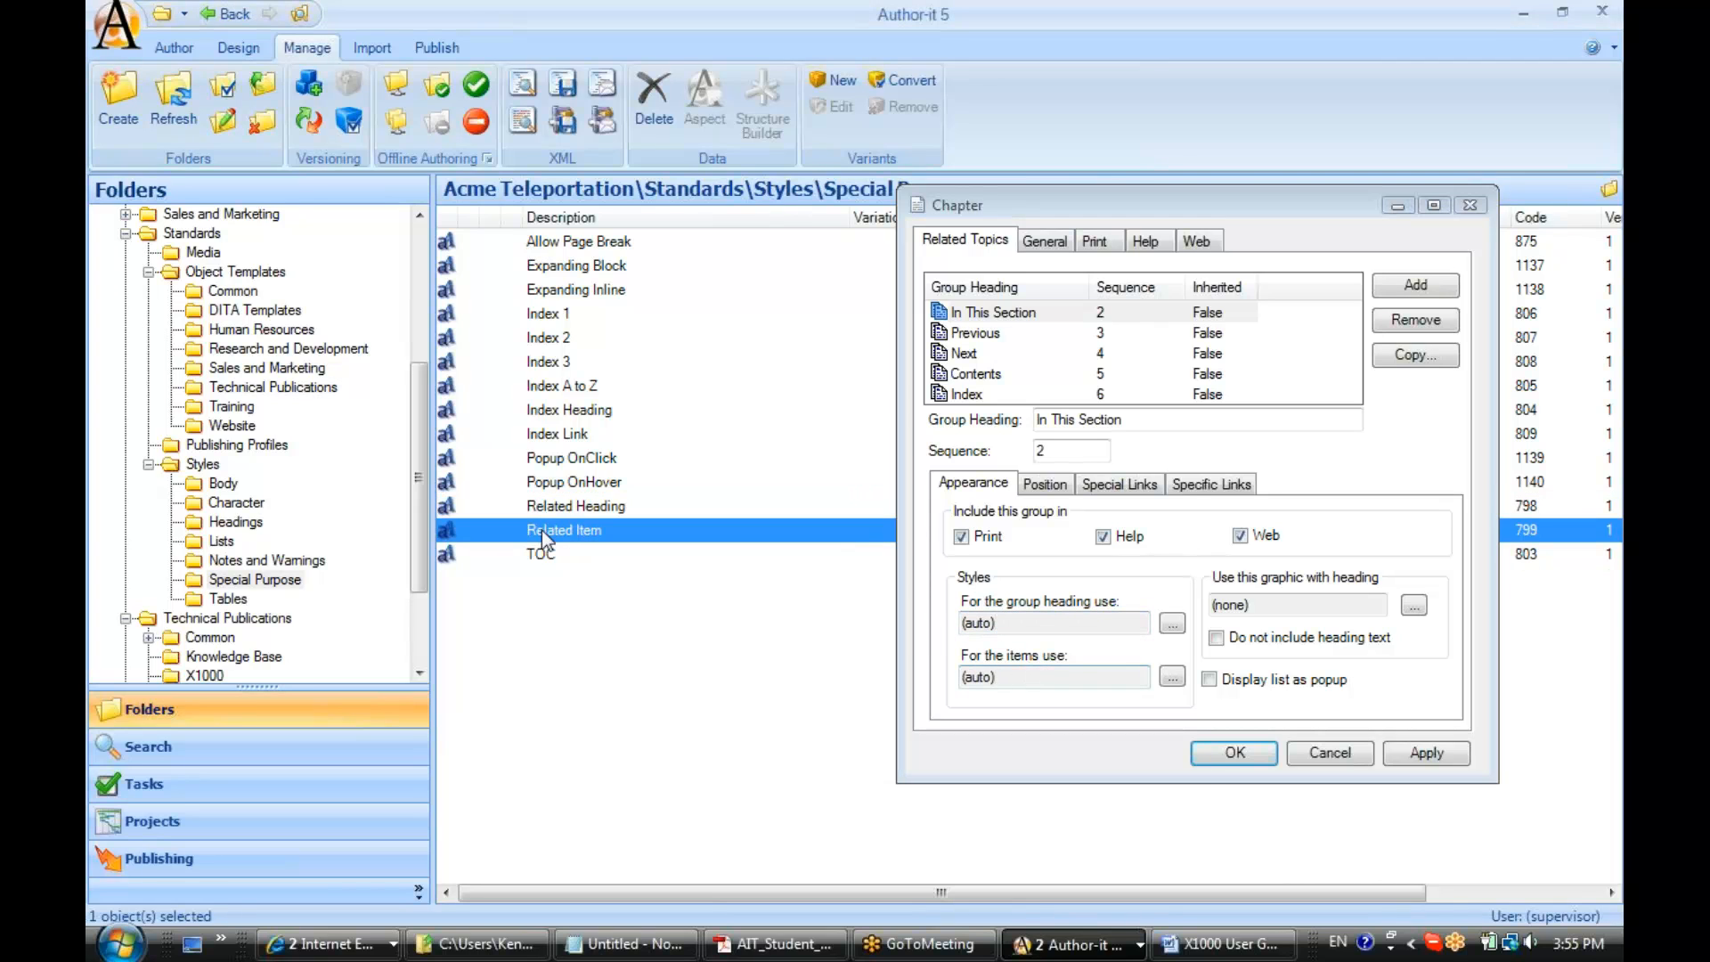
{"action": "left_click_drag", "start_coordinate": [998, 678], "coordinate": [941, 680]}
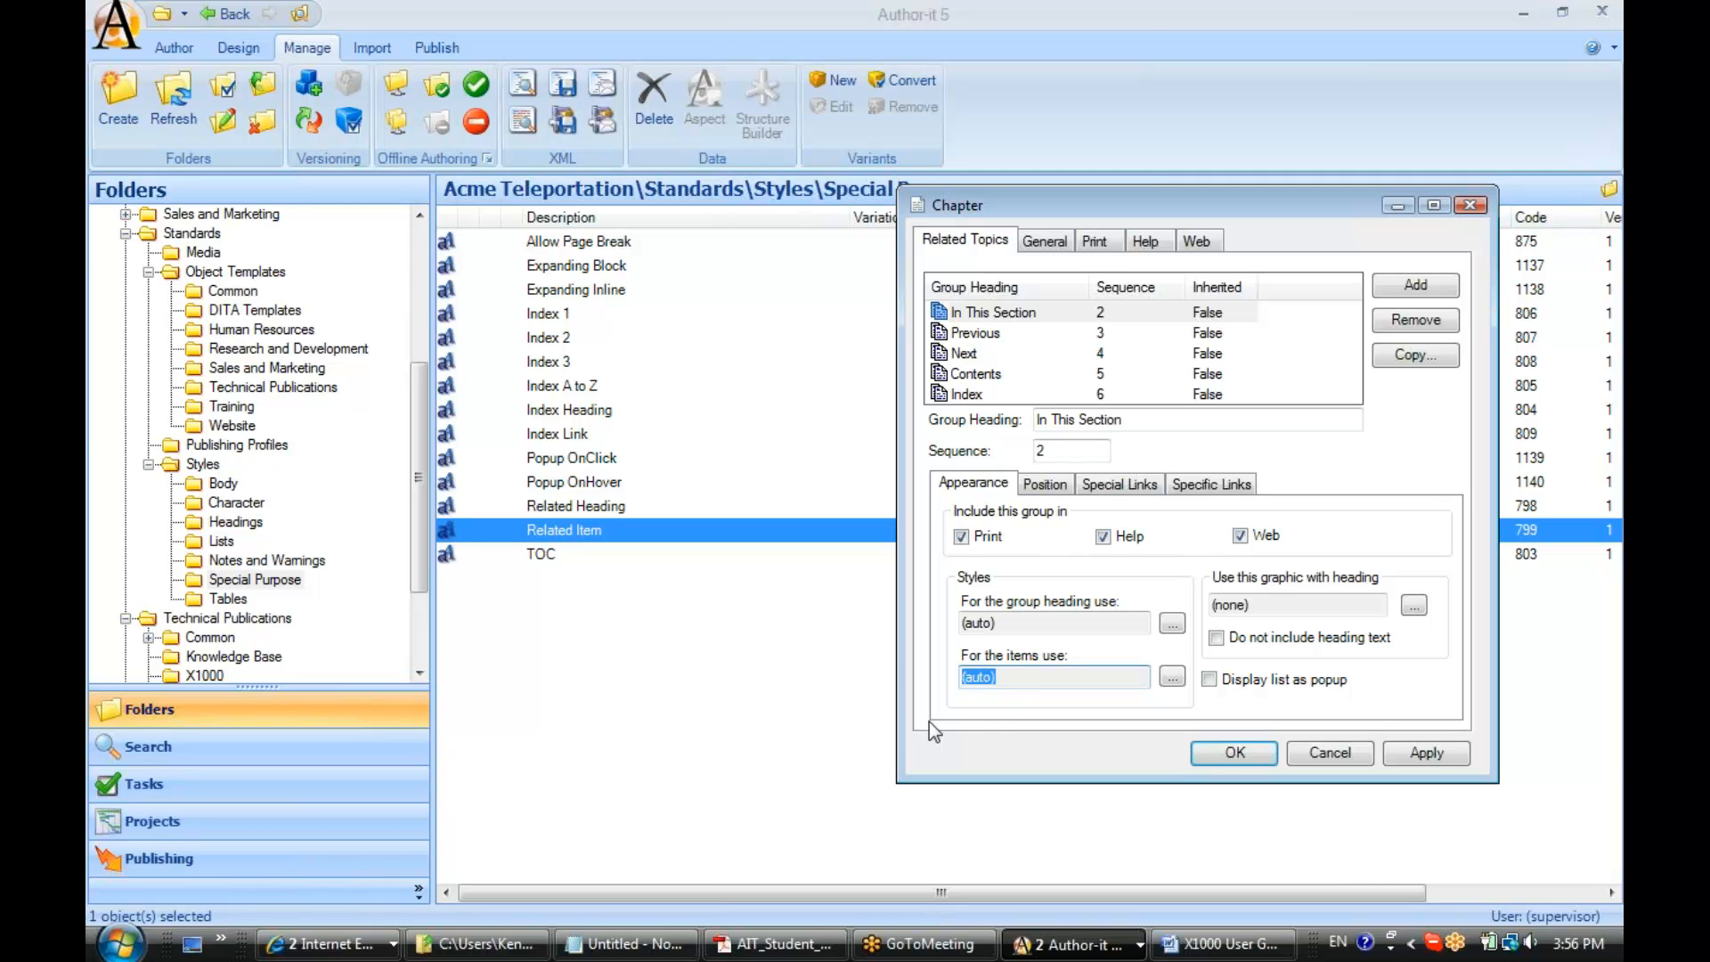
Examine the heading graphic setting of the In This Section group and of the Previous group.
{"action": "left_click", "coordinate": [1274, 607]}
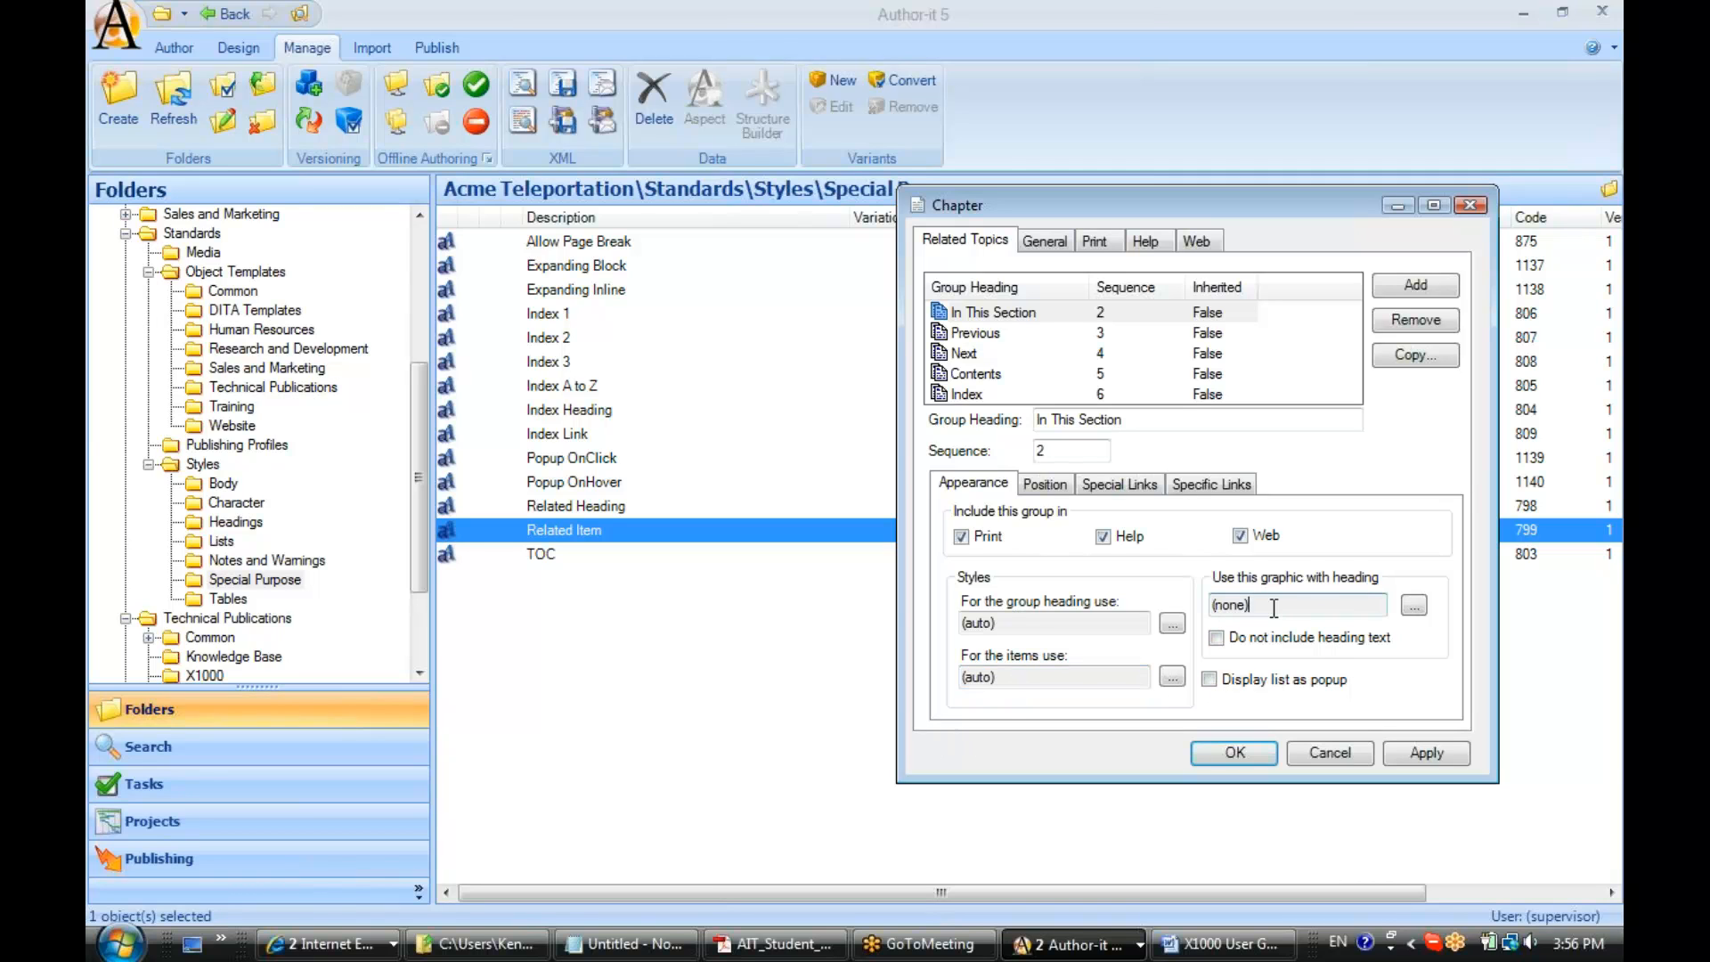
{"action": "left_click", "coordinate": [971, 335]}
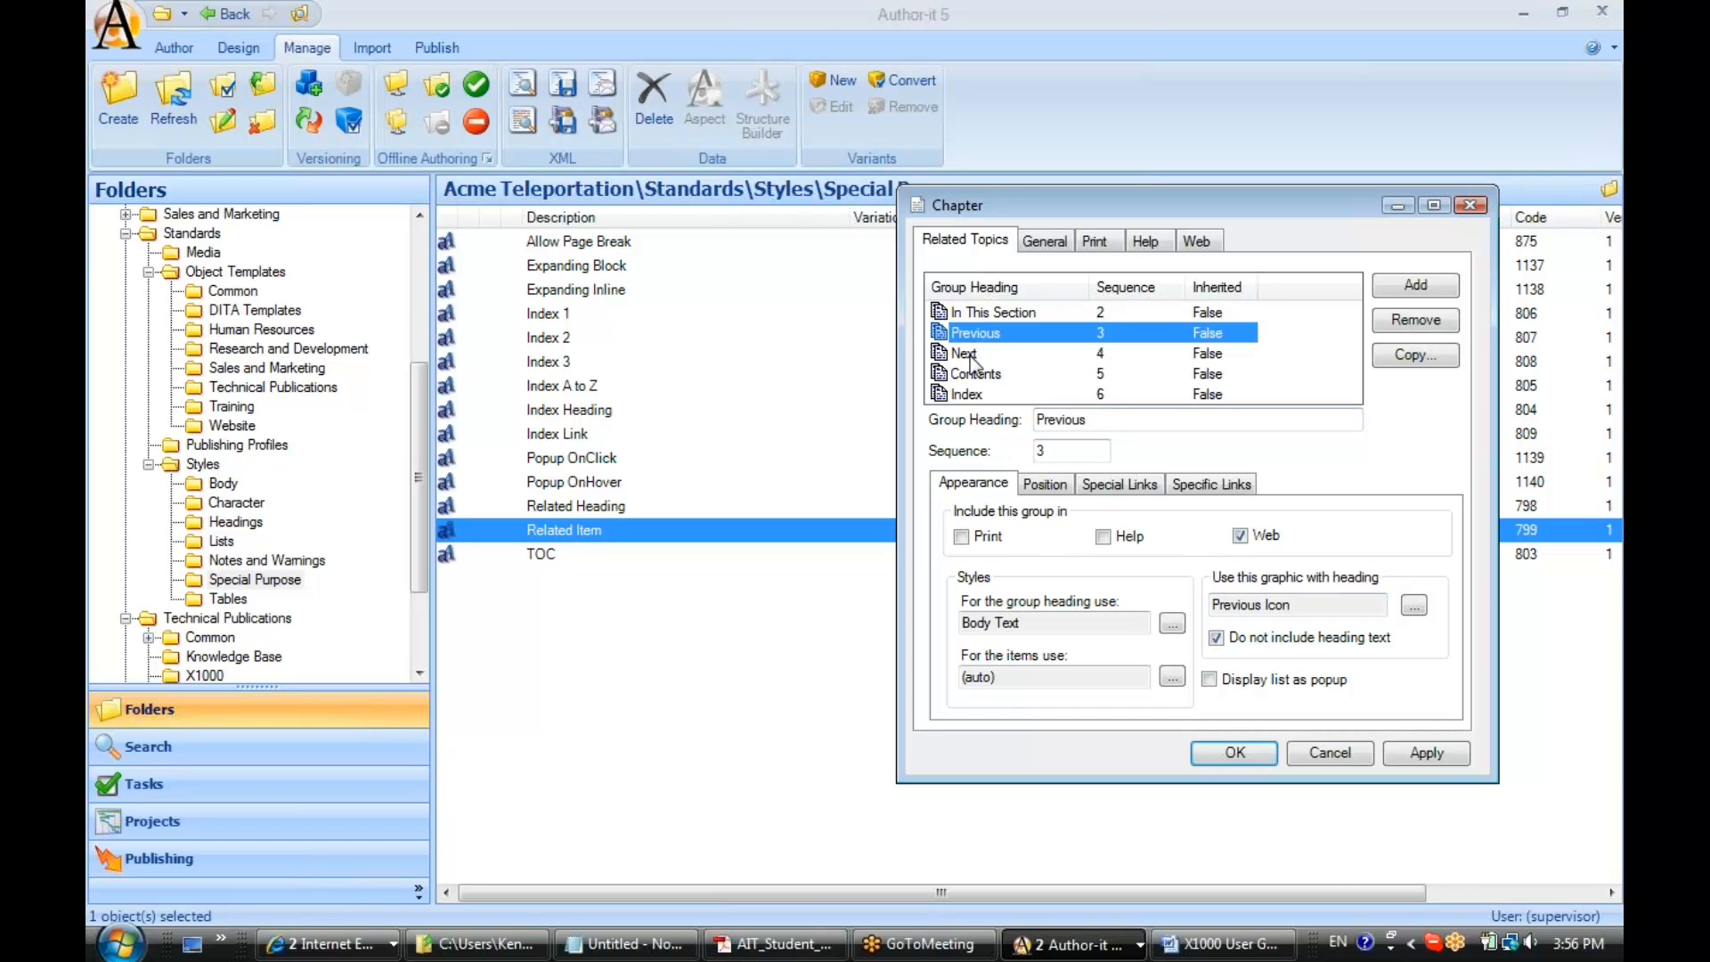
{"action": "left_click_drag", "start_coordinate": [1303, 606], "coordinate": [1208, 613]}
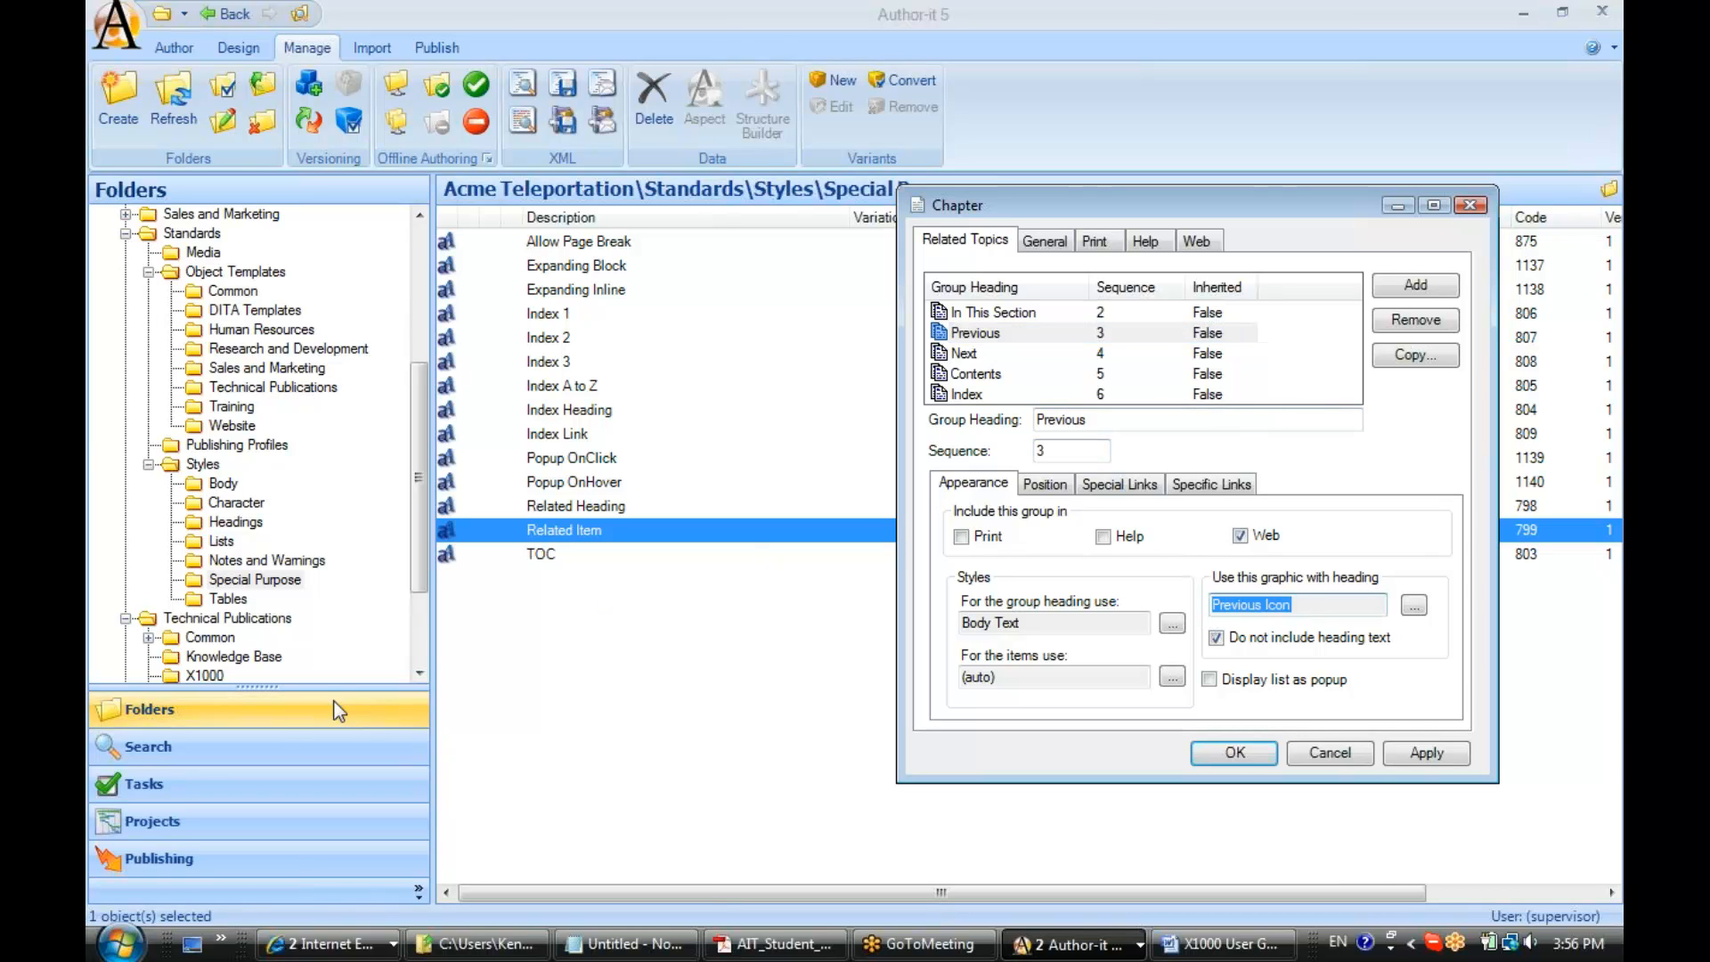
Search the library for "previous icon", inspect the Previous Icon object's print settings and preview, and close it without changes.
{"action": "left_click", "coordinate": [263, 745]}
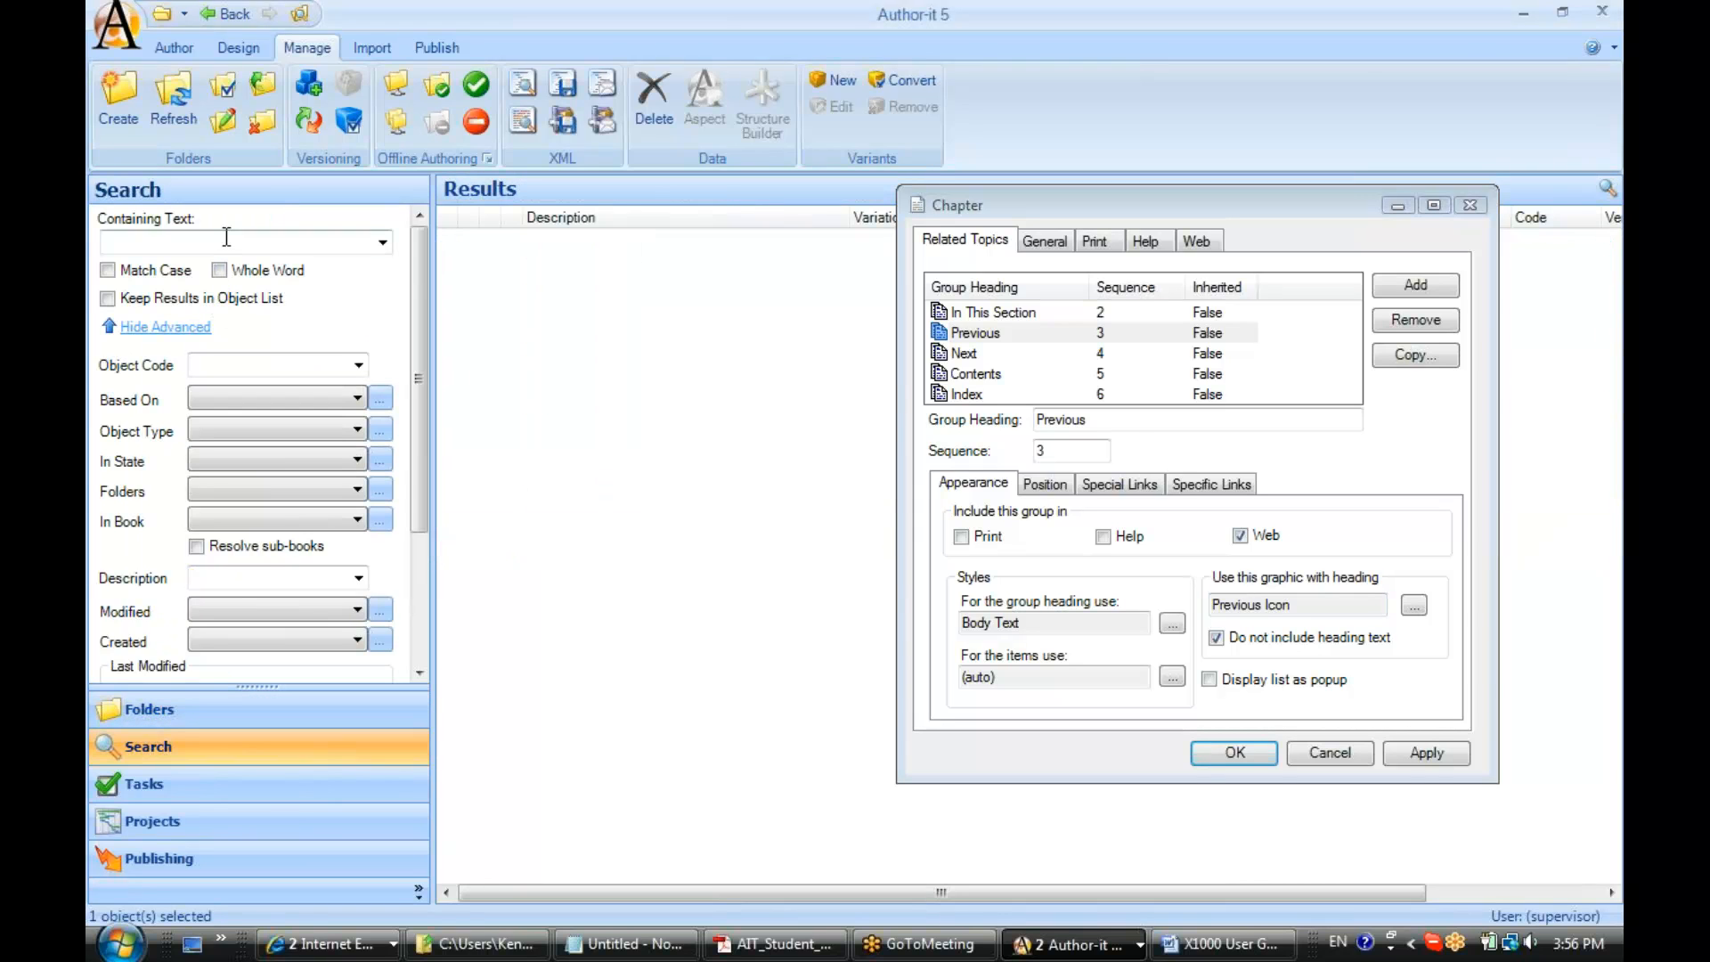
{"action": "type", "text": "previous icon"}
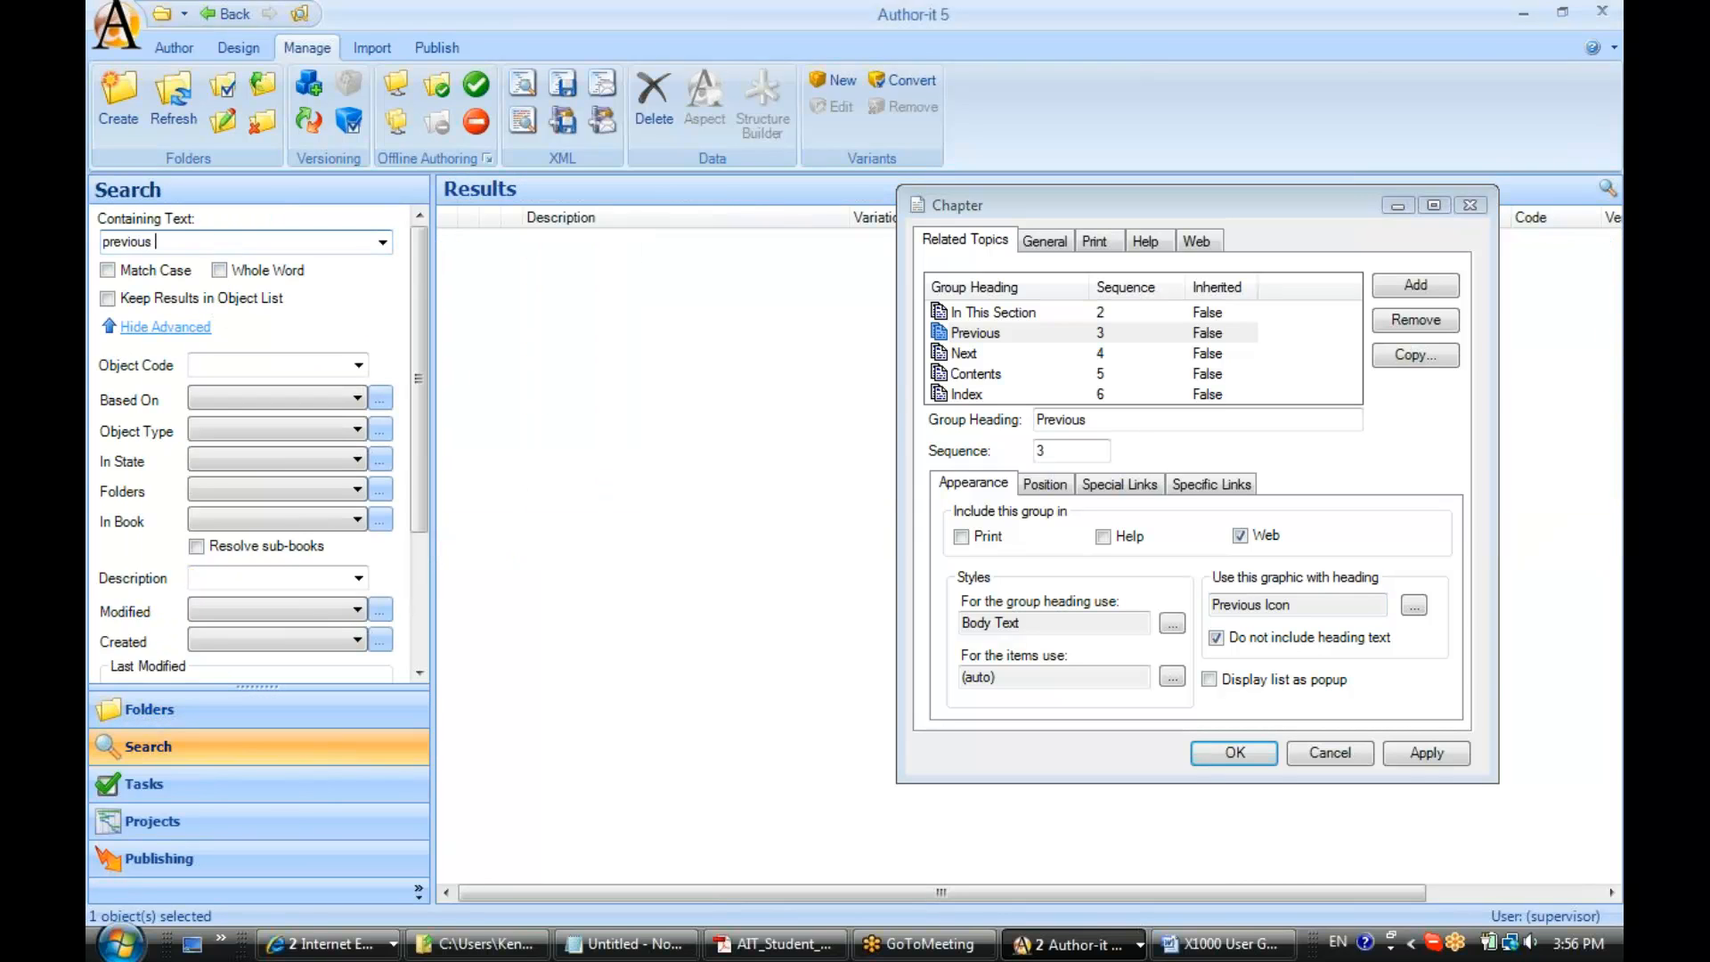
{"action": "key", "text": "Return"}
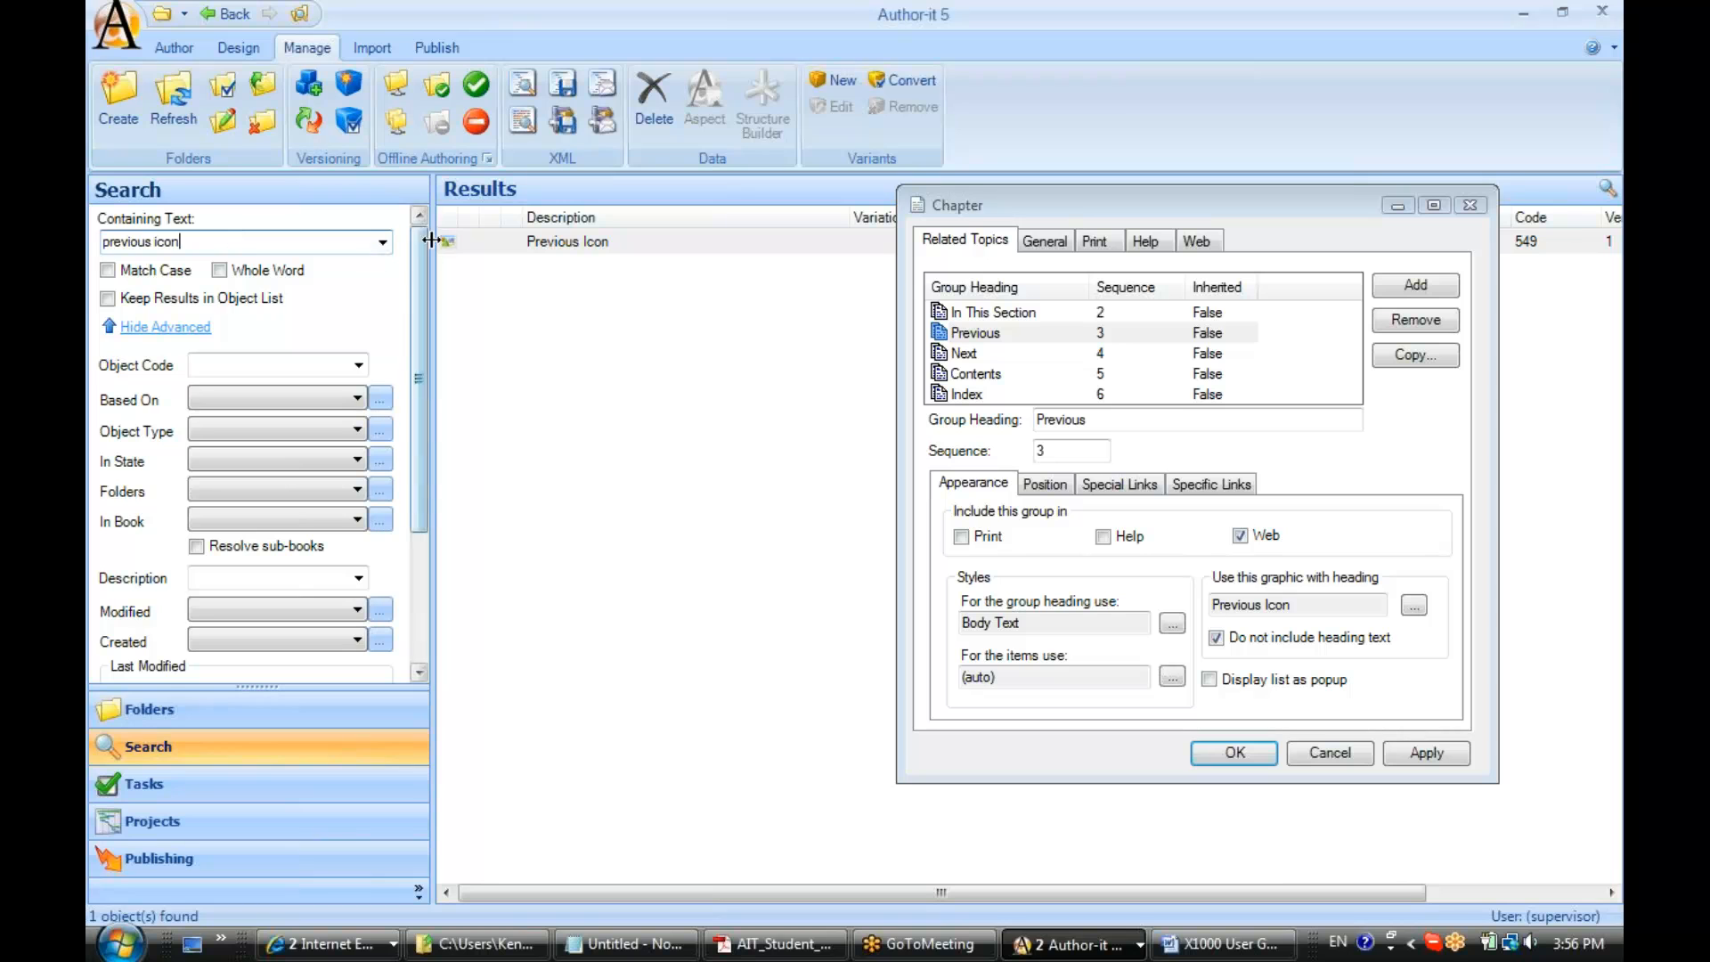
{"action": "double_click", "coordinate": [469, 240]}
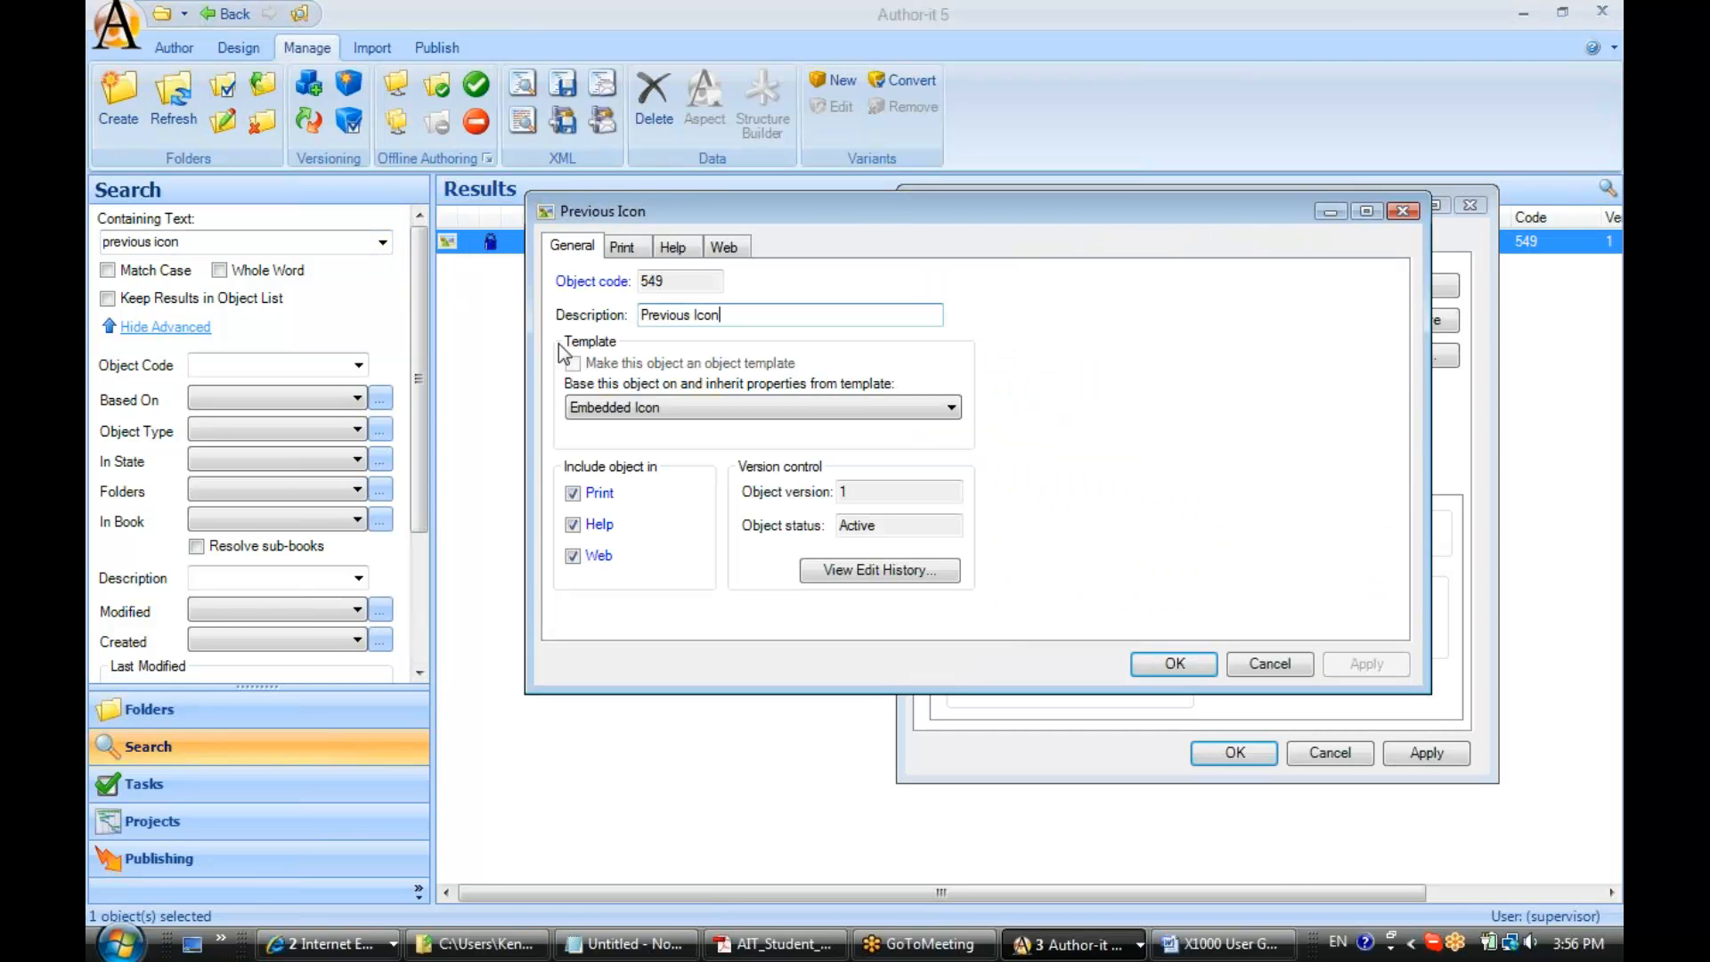
{"action": "left_click_drag", "start_coordinate": [764, 212], "coordinate": [451, 232]}
{"action": "left_click", "coordinate": [314, 270]}
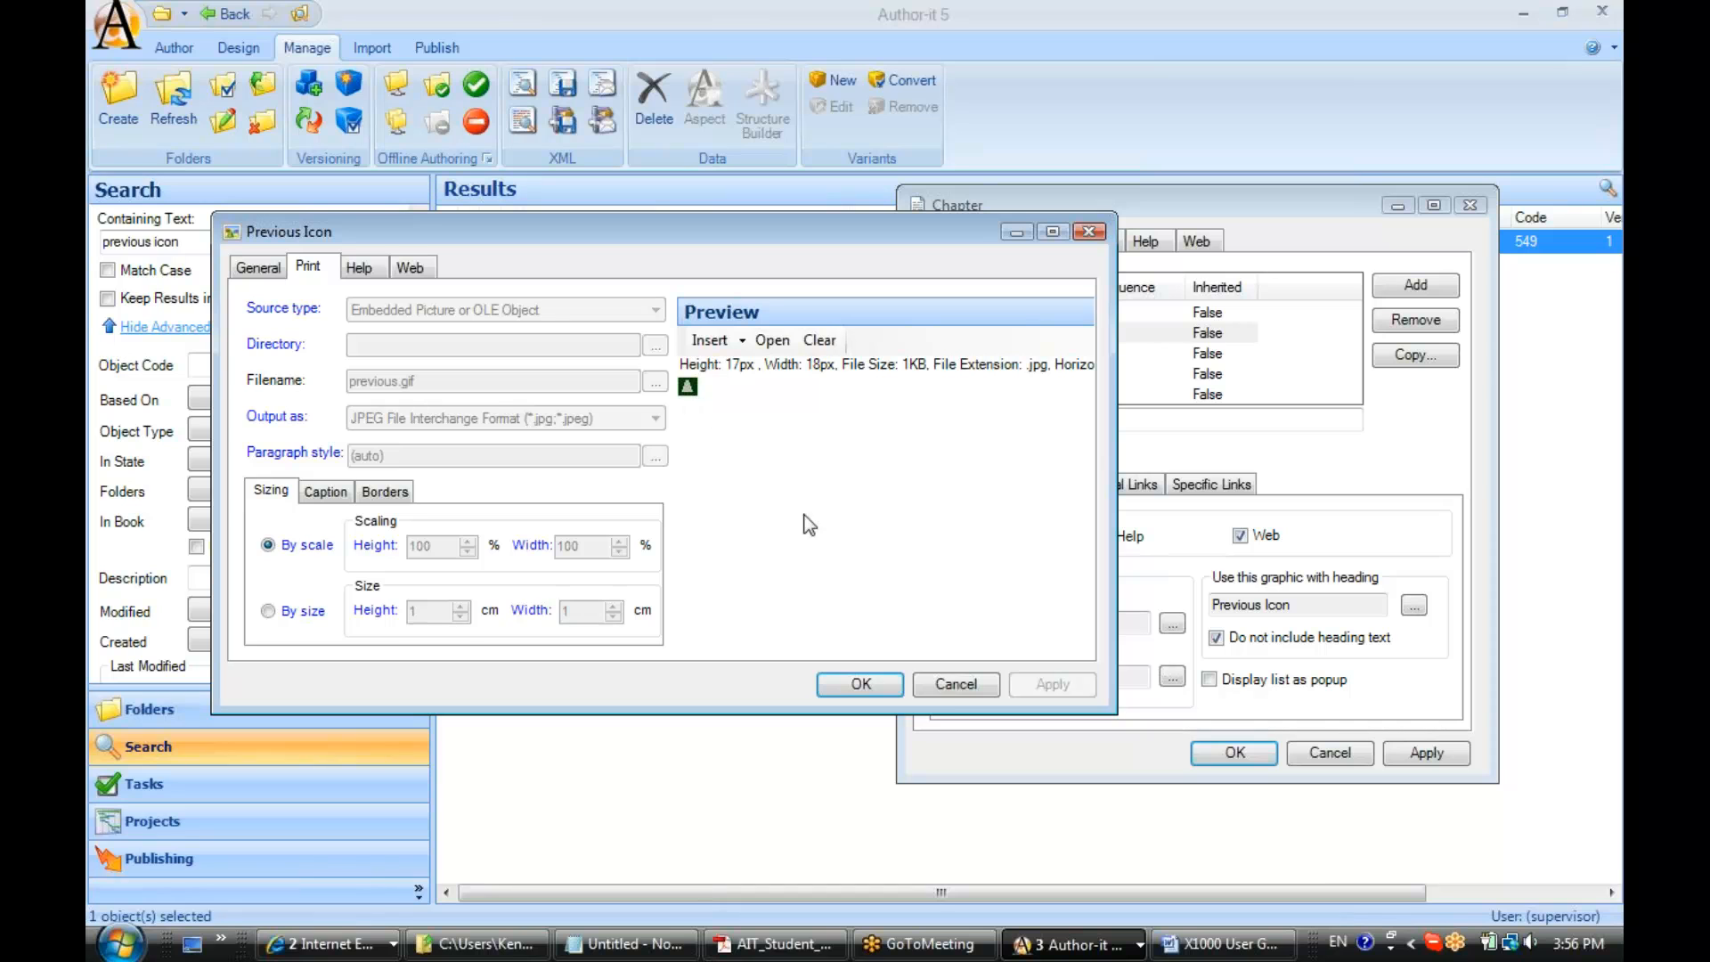
{"action": "left_click", "coordinate": [960, 686]}
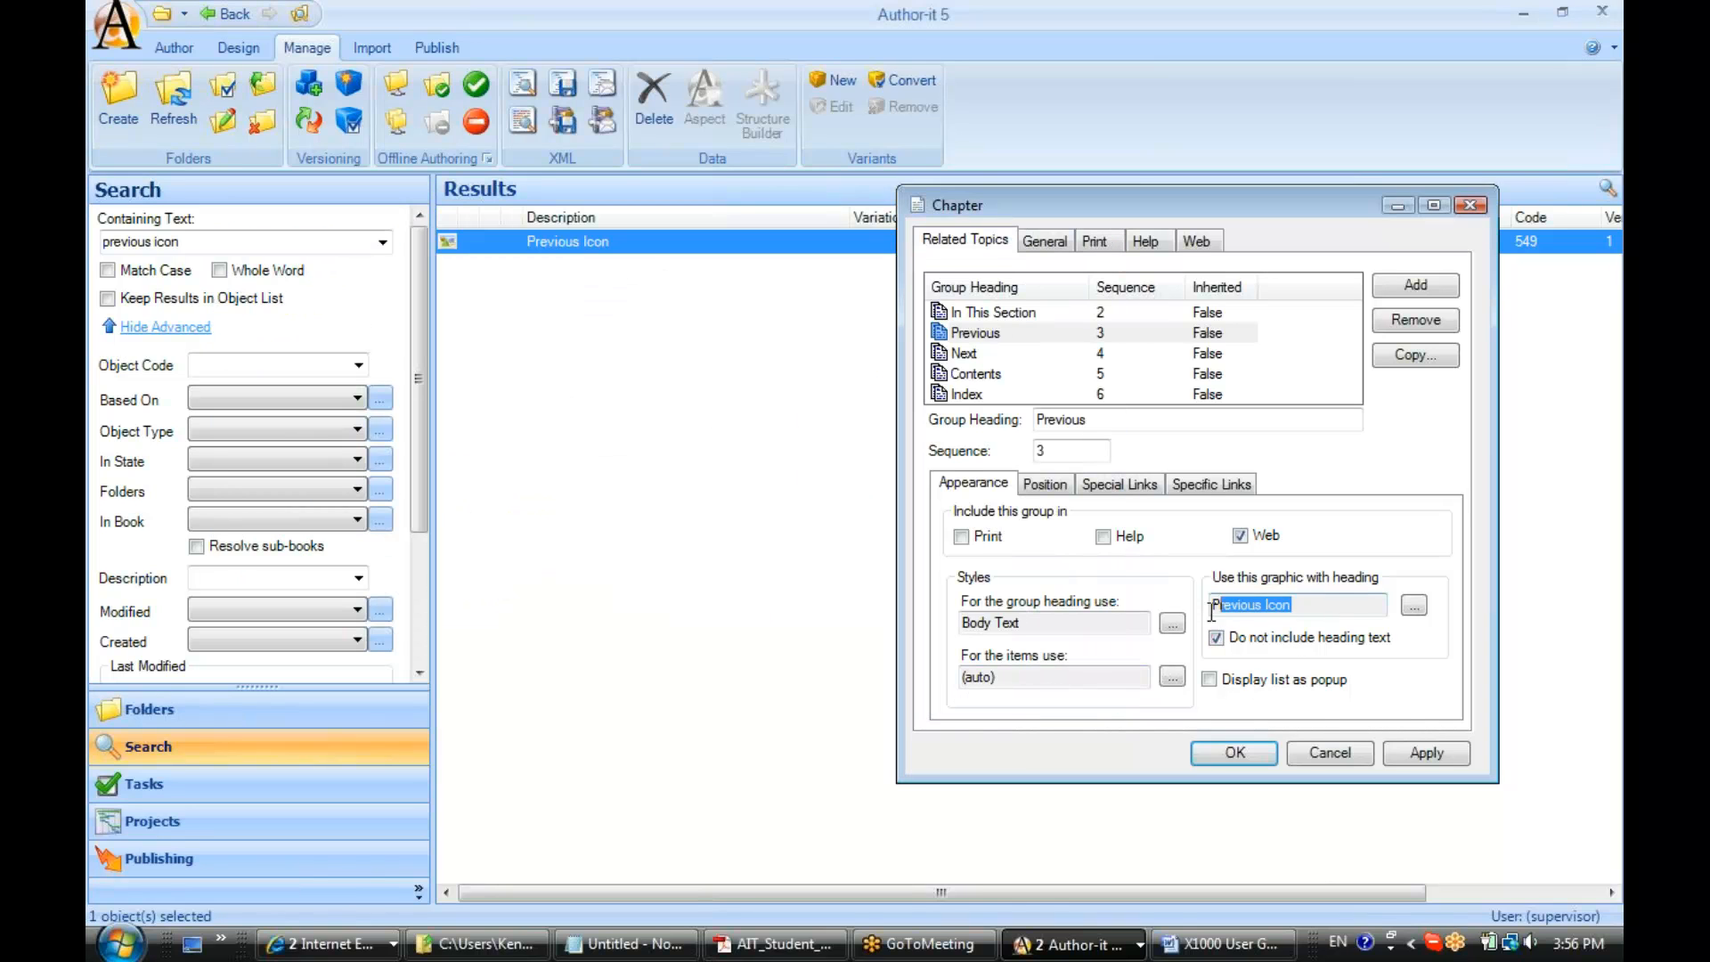
Examine the placement and alignment settings of the Previous group in the Chapter template.
{"action": "left_click_drag", "start_coordinate": [1242, 214], "coordinate": [1164, 221]}
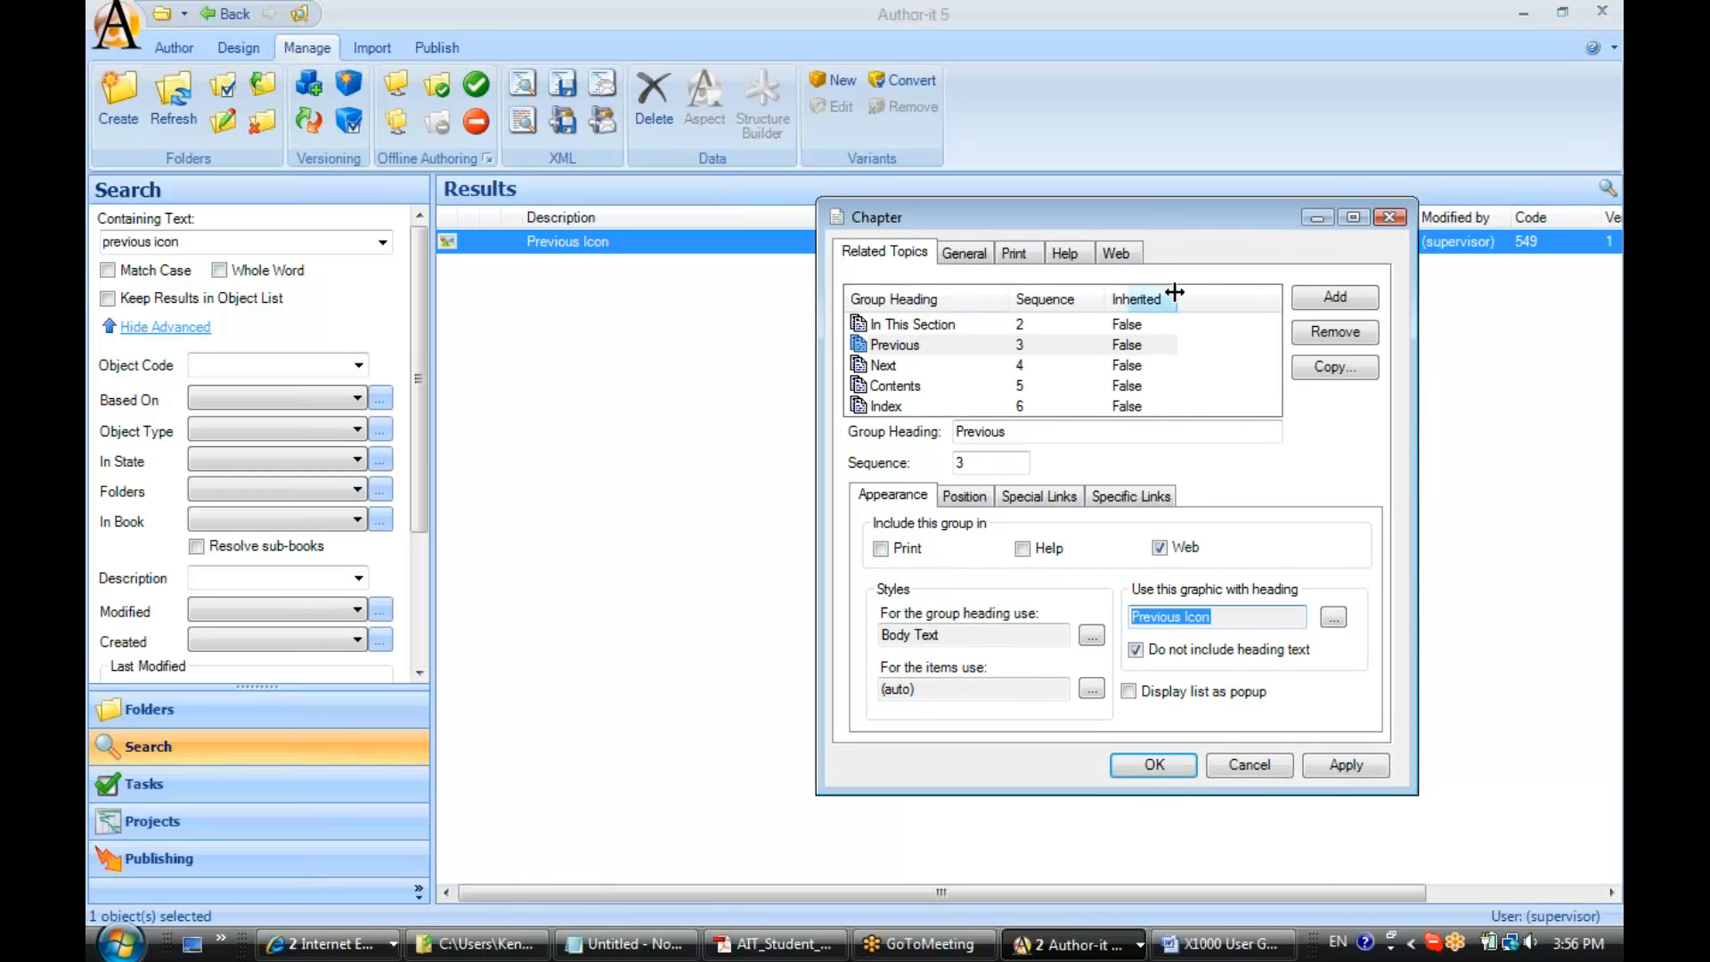
{"action": "left_click", "coordinate": [965, 496]}
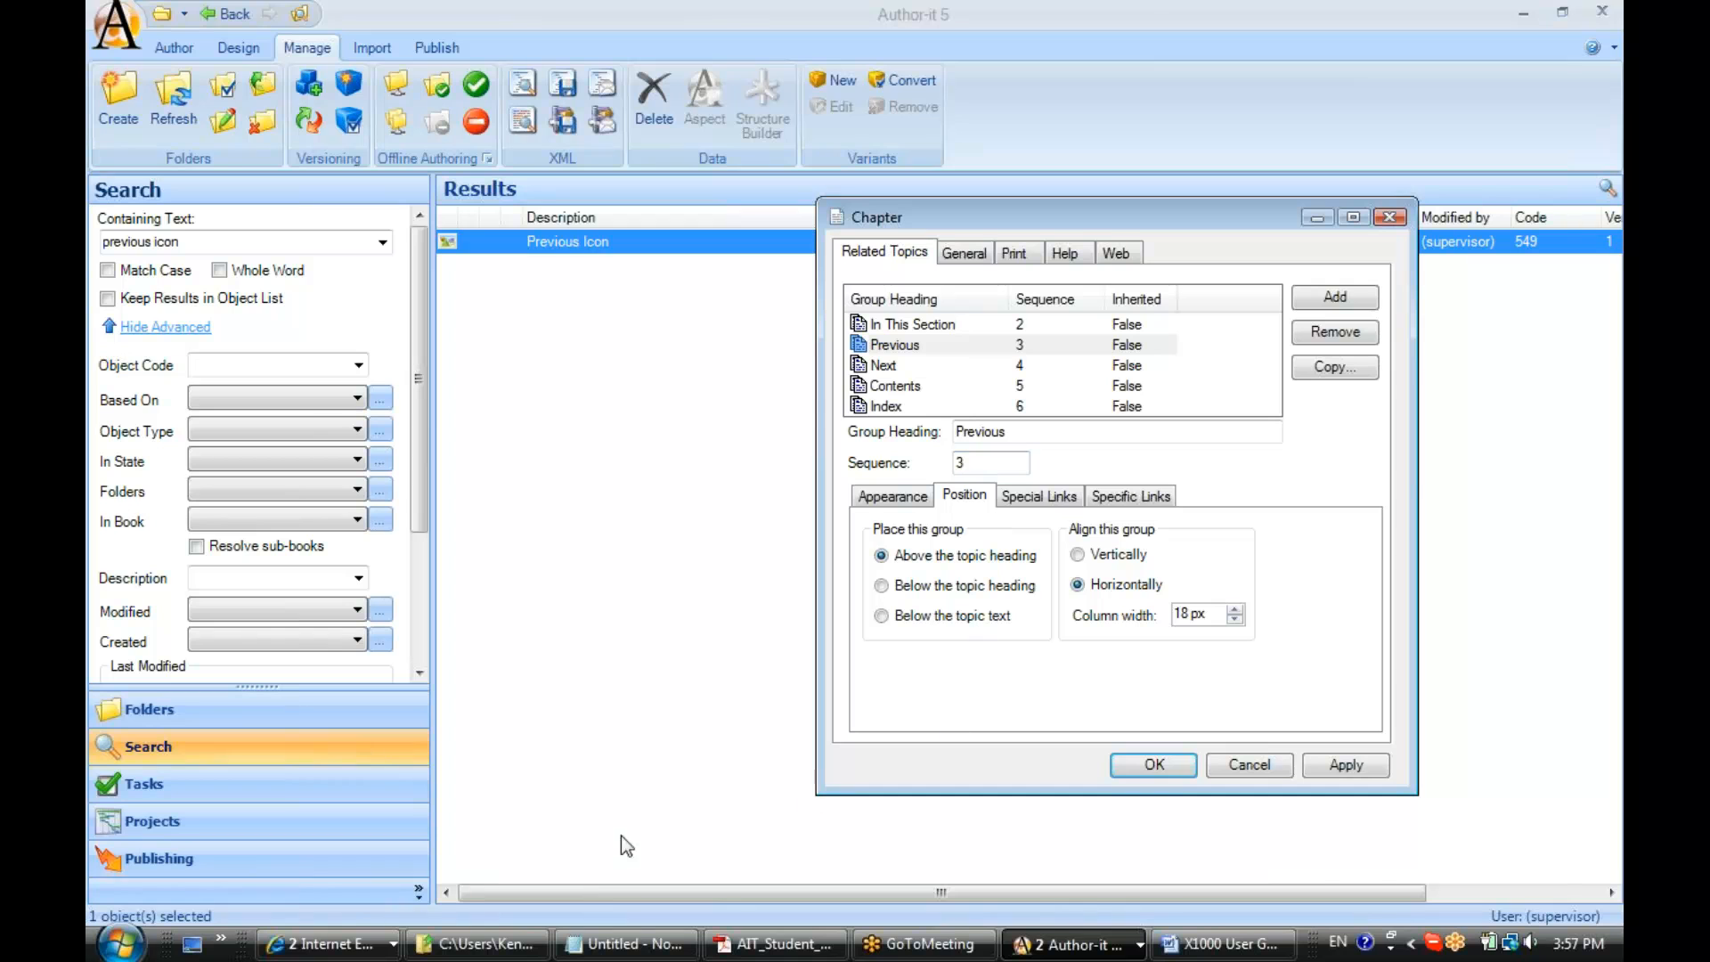
Switch to the published X1000 User Guide in Internet Explorer, view the navigation links on the Copyright and Disclaimer pages, and return to Author-it.
{"action": "left_click", "coordinate": [326, 935]}
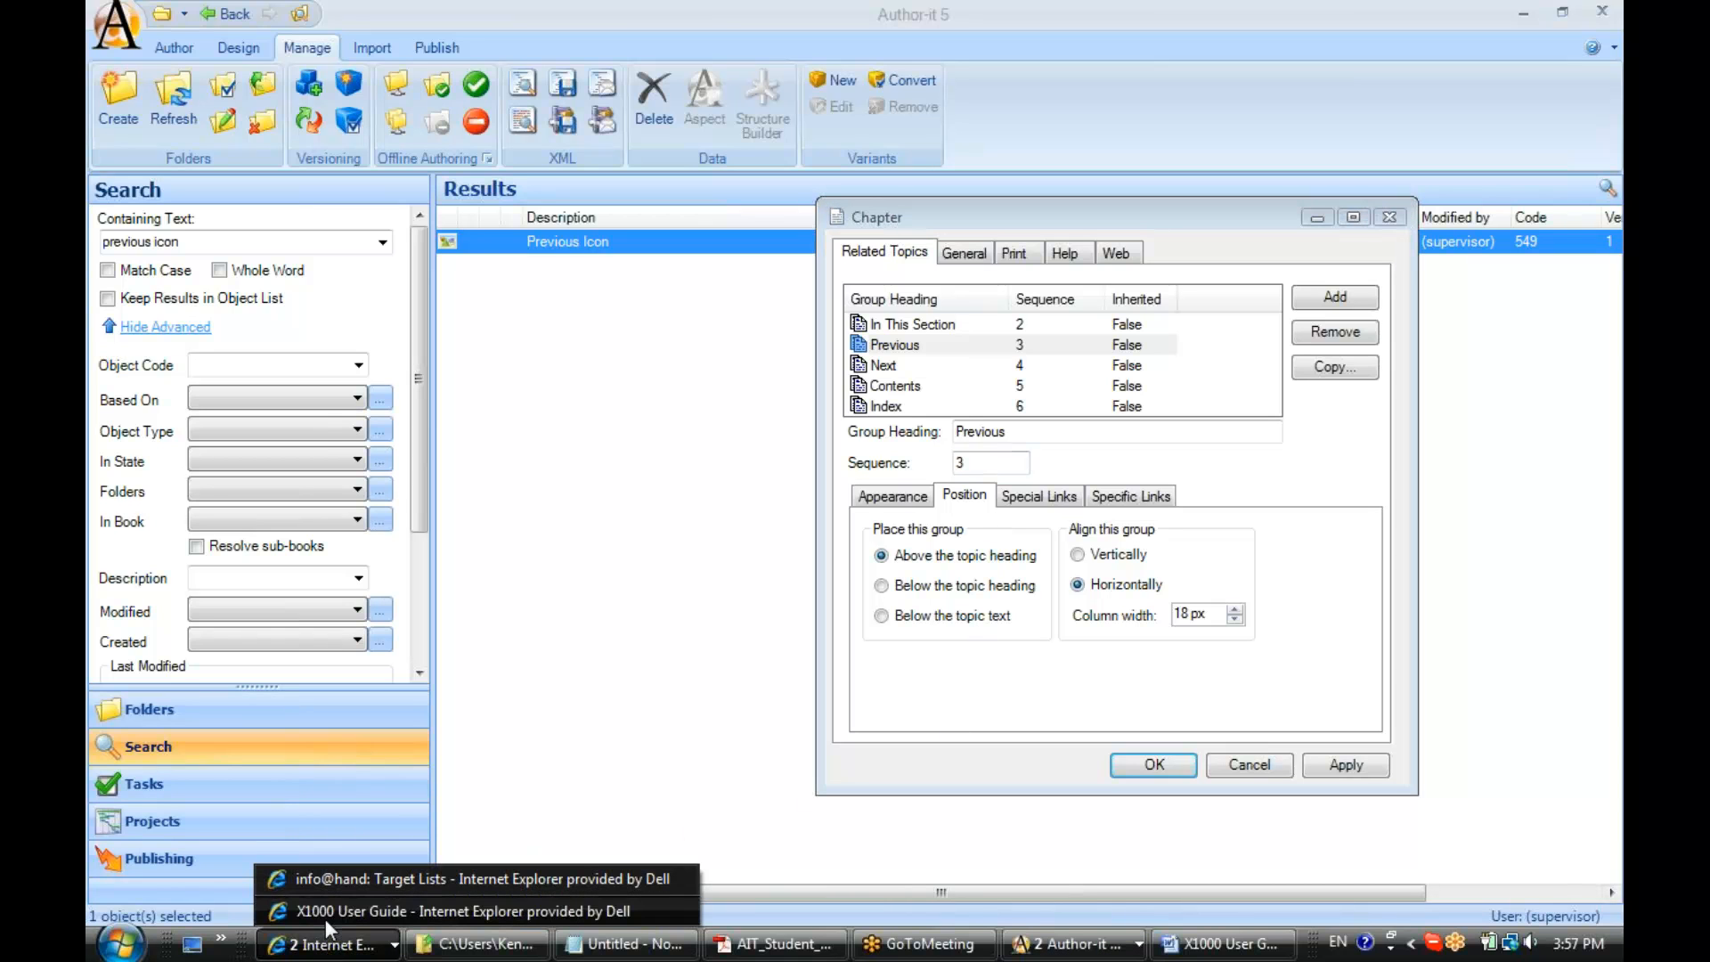
{"action": "left_click", "coordinate": [326, 913]}
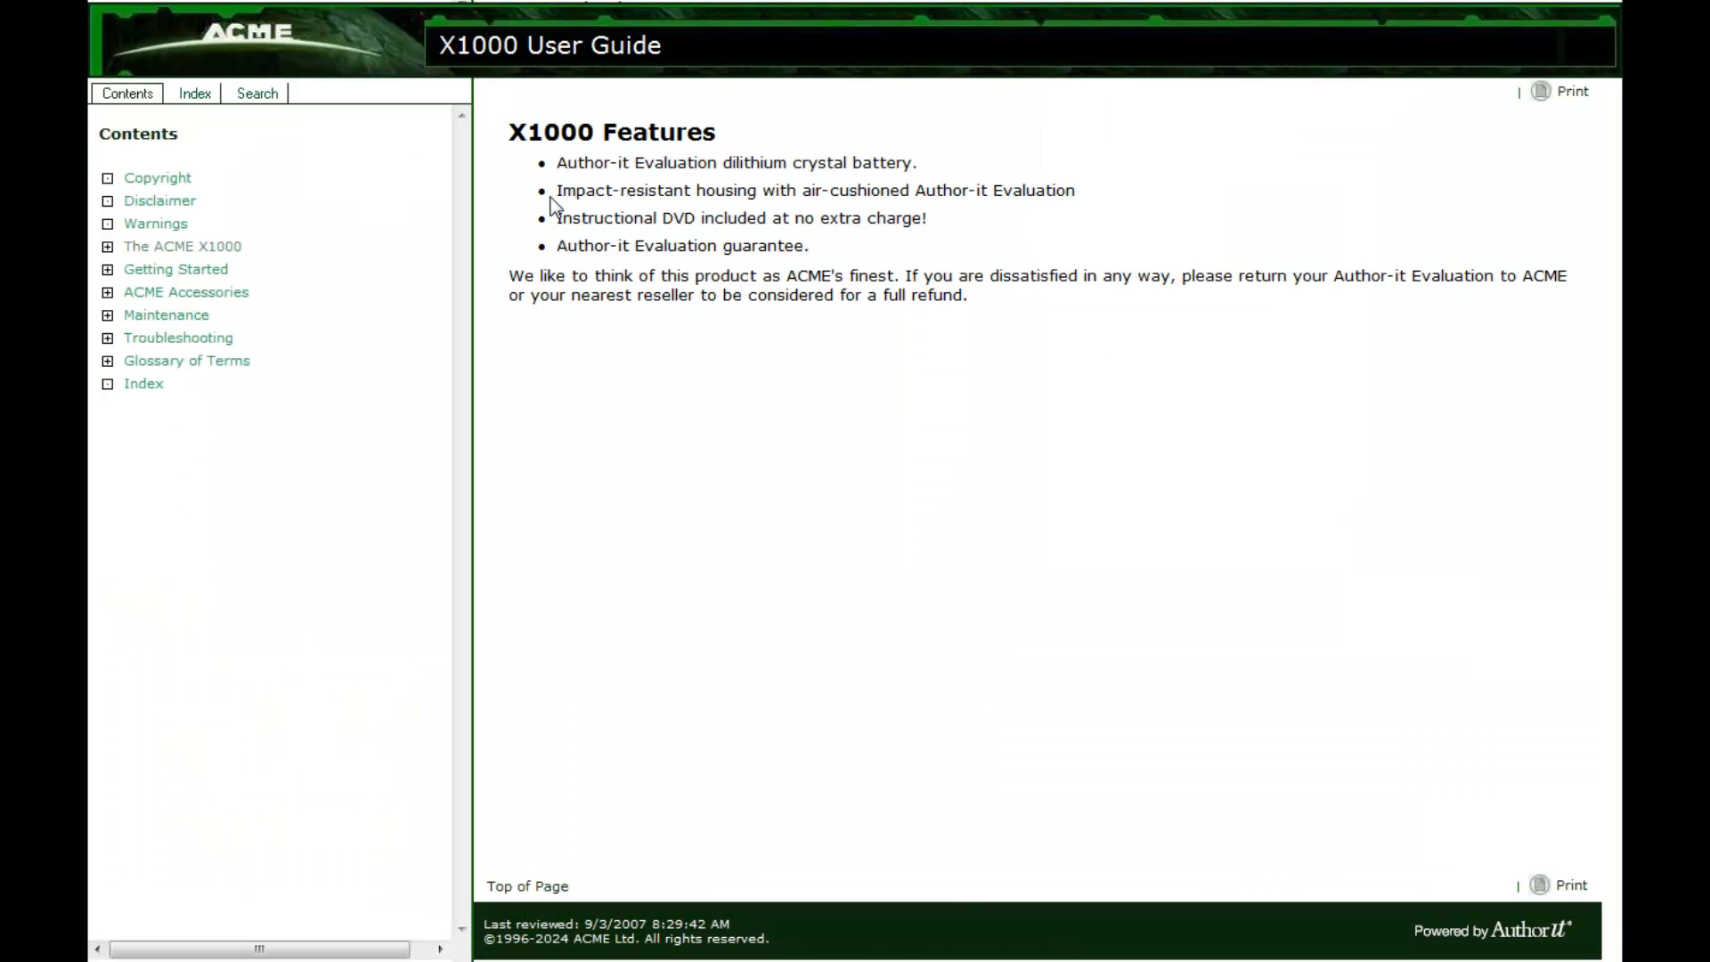
{"action": "left_click", "coordinate": [166, 178]}
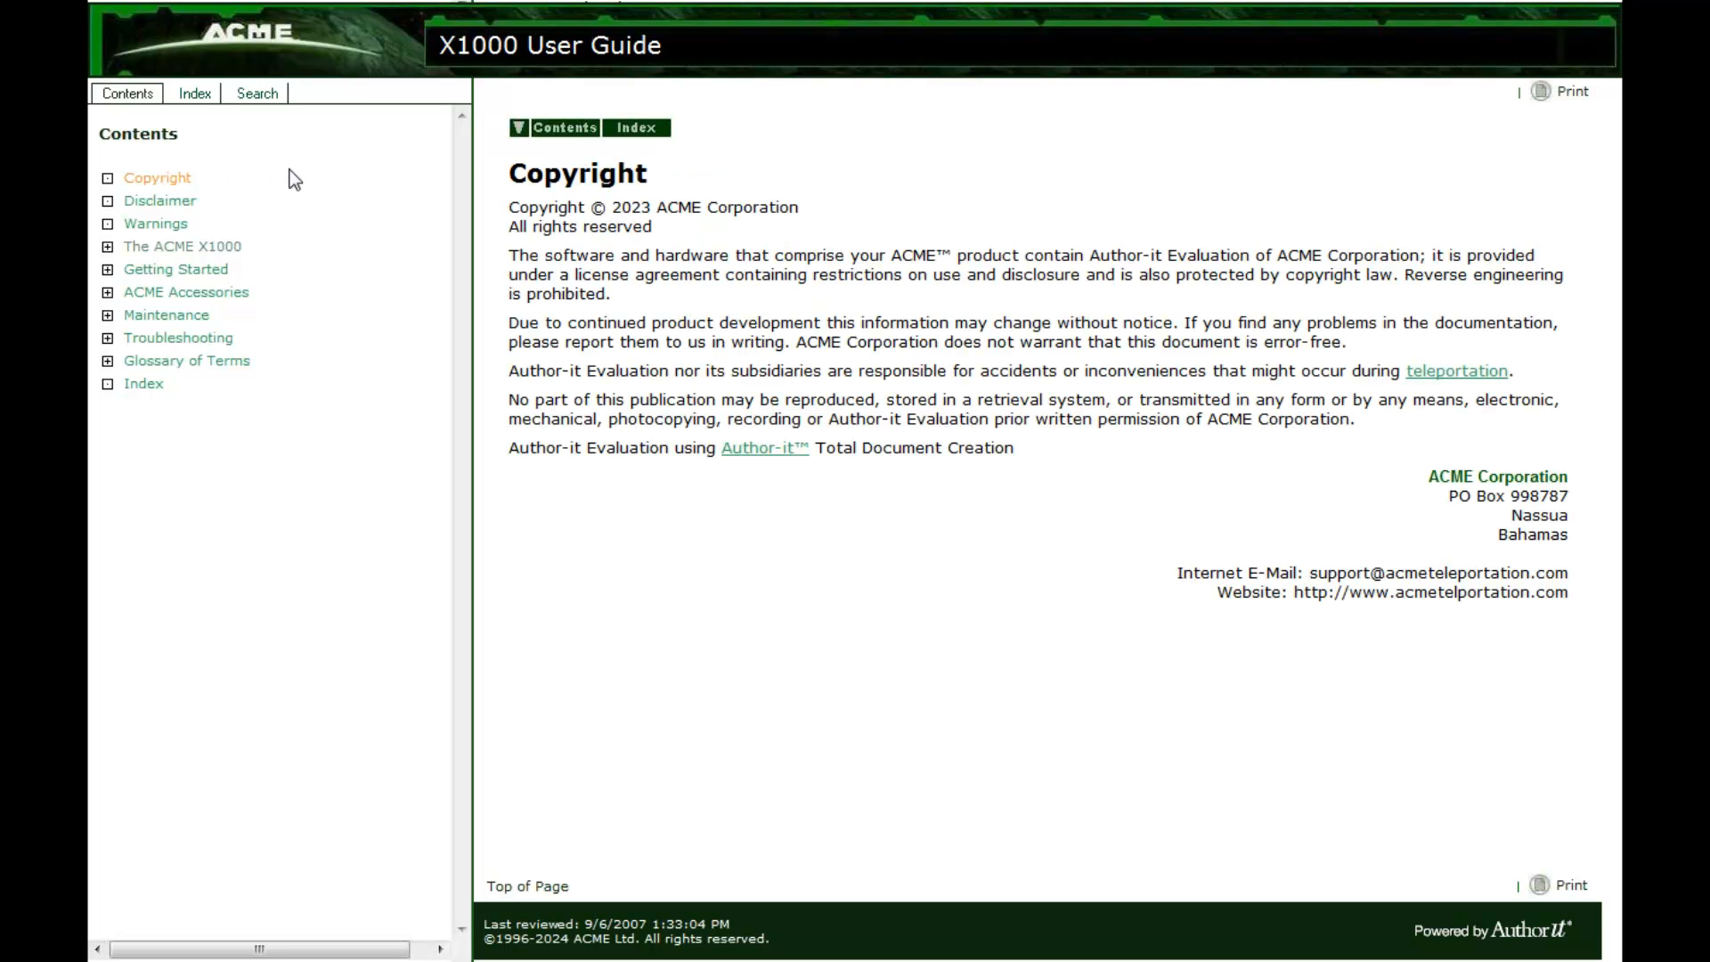
{"action": "left_click", "coordinate": [178, 201]}
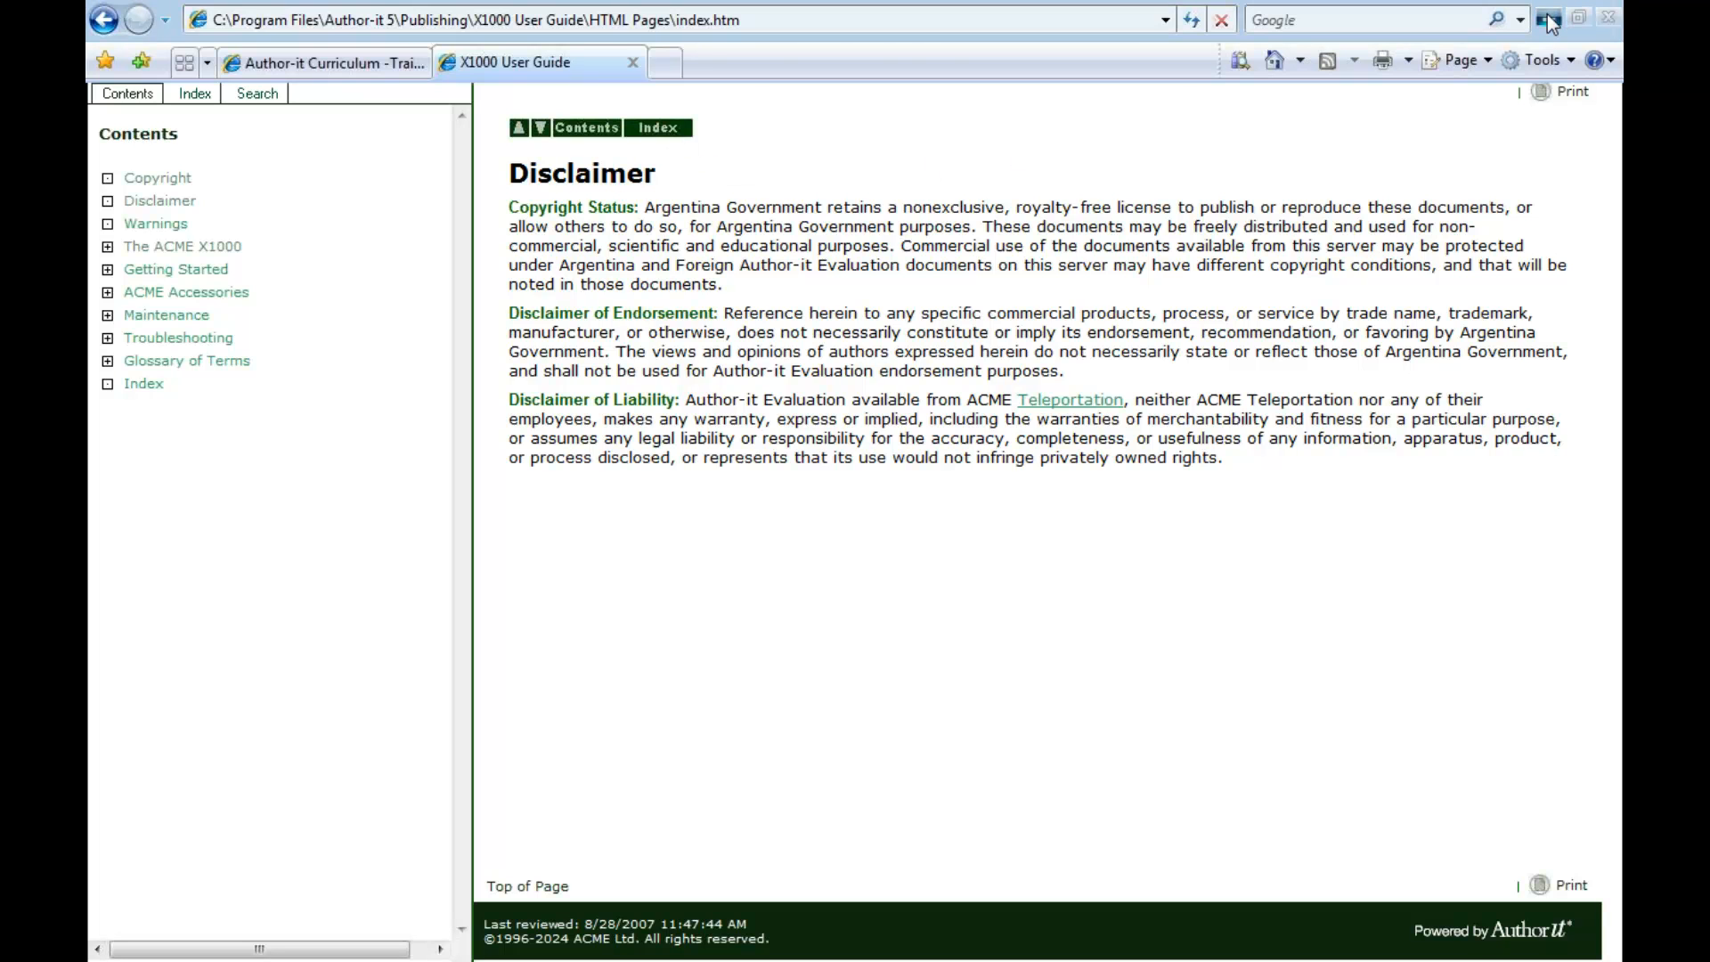
{"action": "left_click", "coordinate": [1549, 20]}
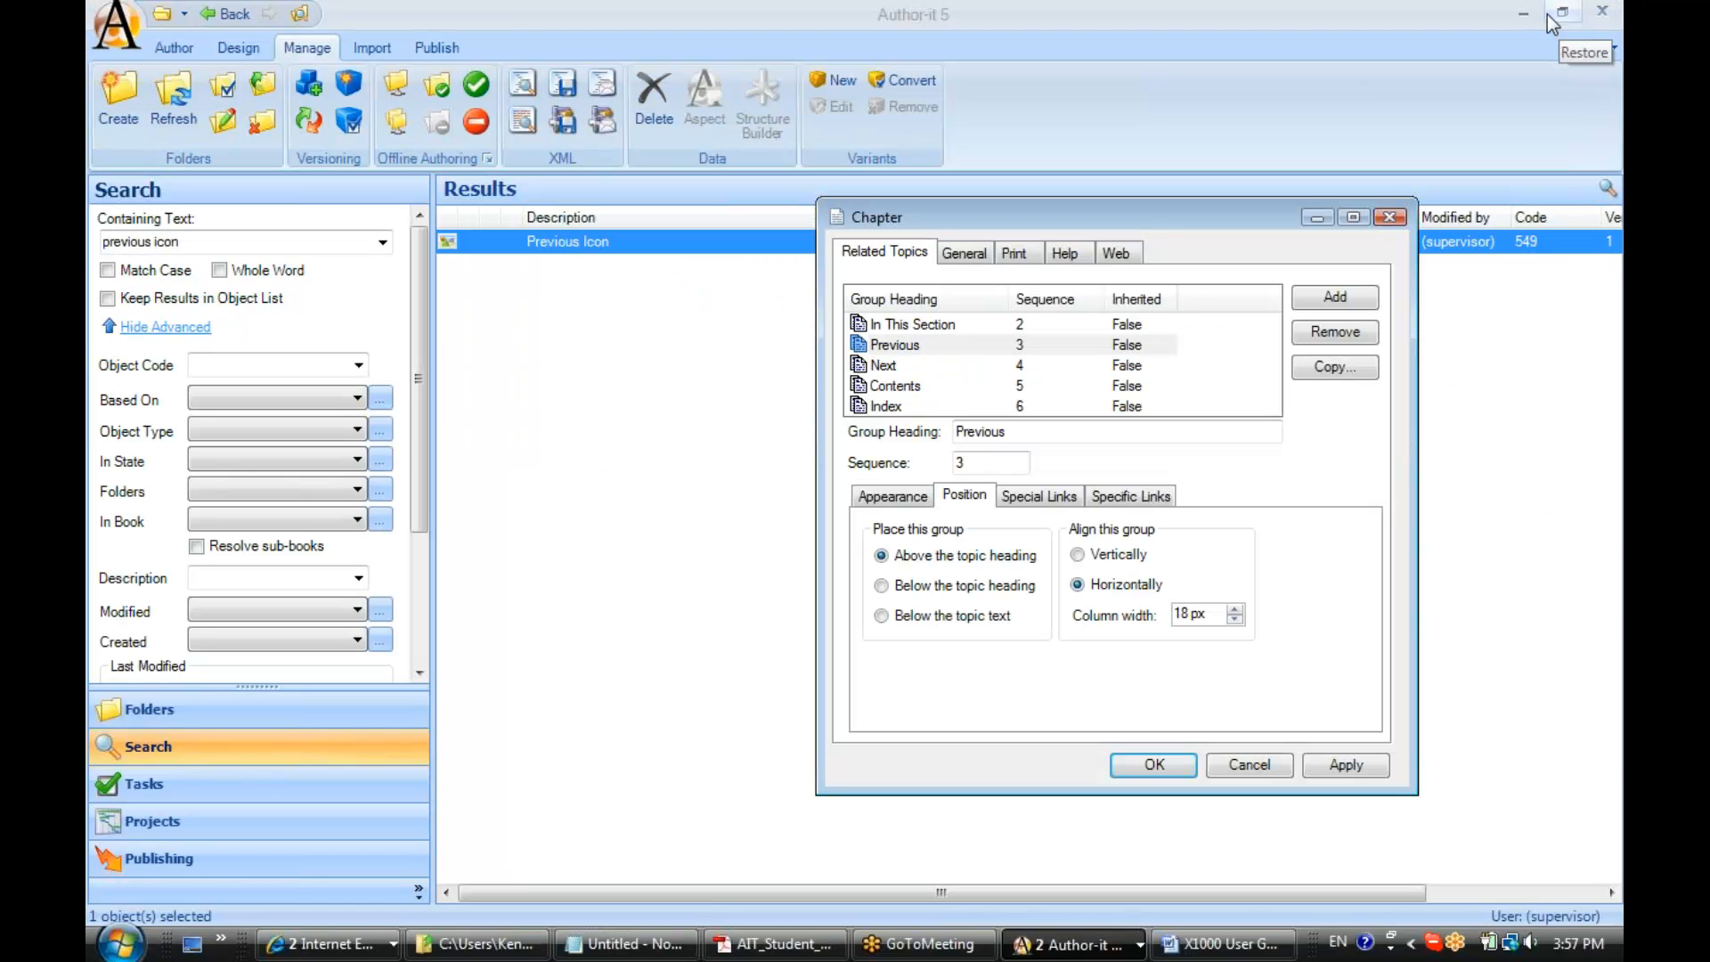
Compare the In This Section group's placement, alignment and column width settings with the In This Chapter table in the Word user guide.
{"action": "left_click", "coordinate": [904, 328]}
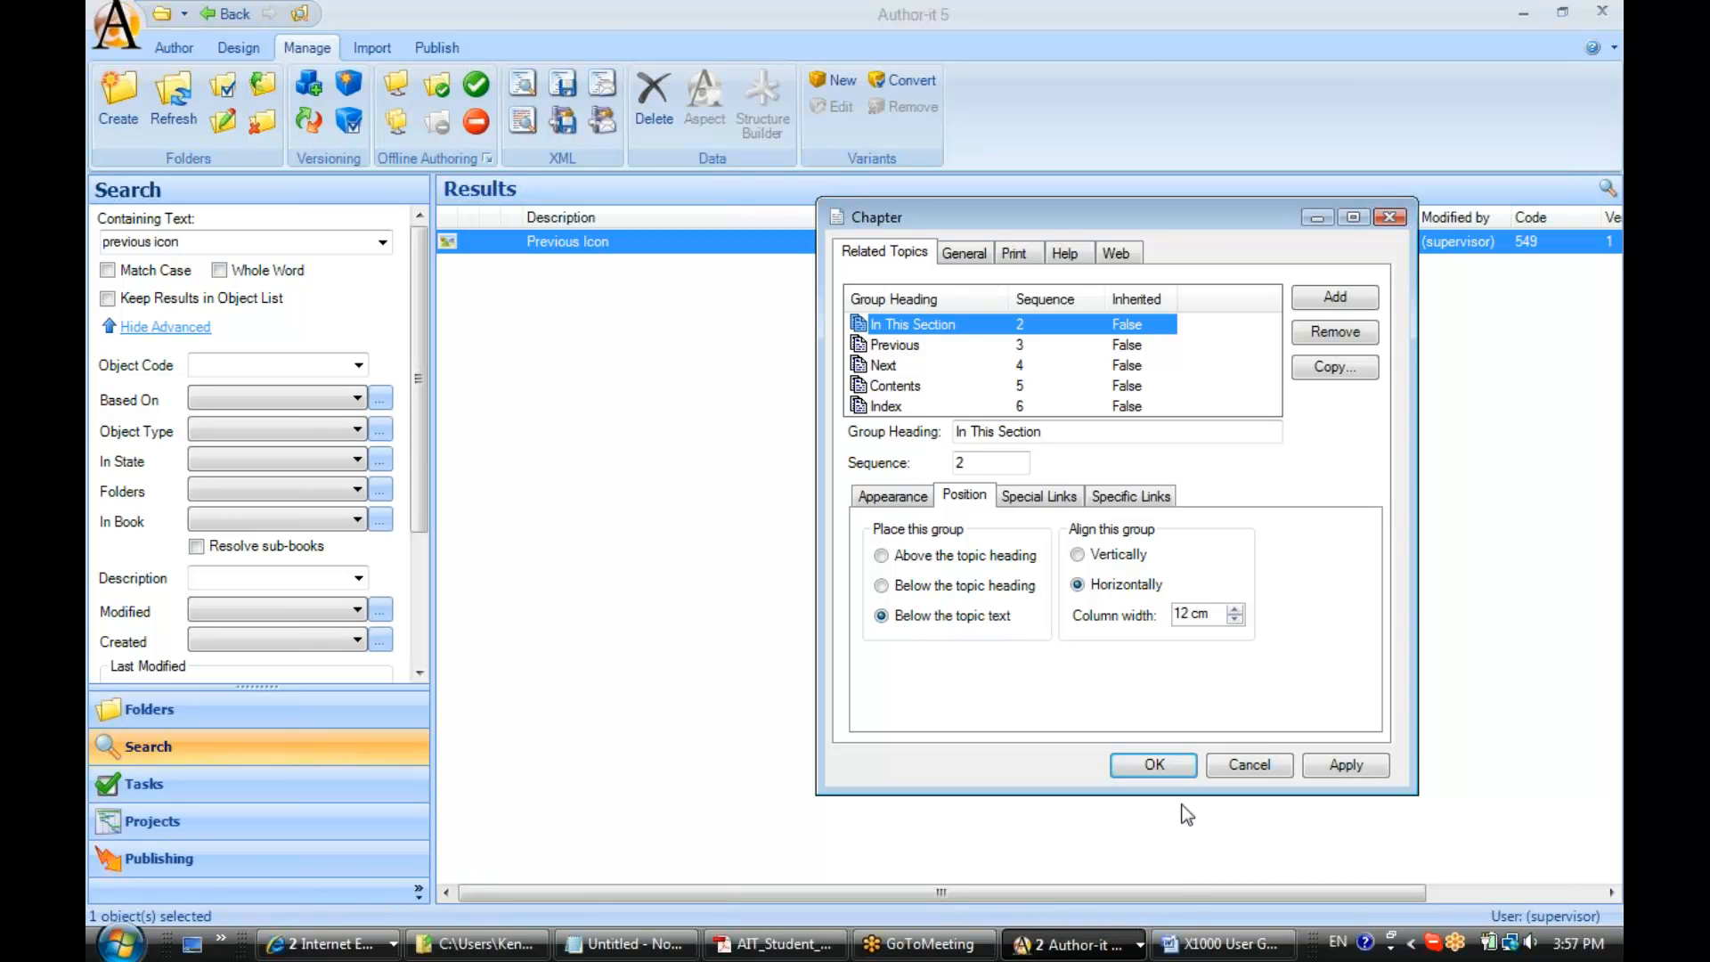
{"action": "left_click", "coordinate": [1203, 952]}
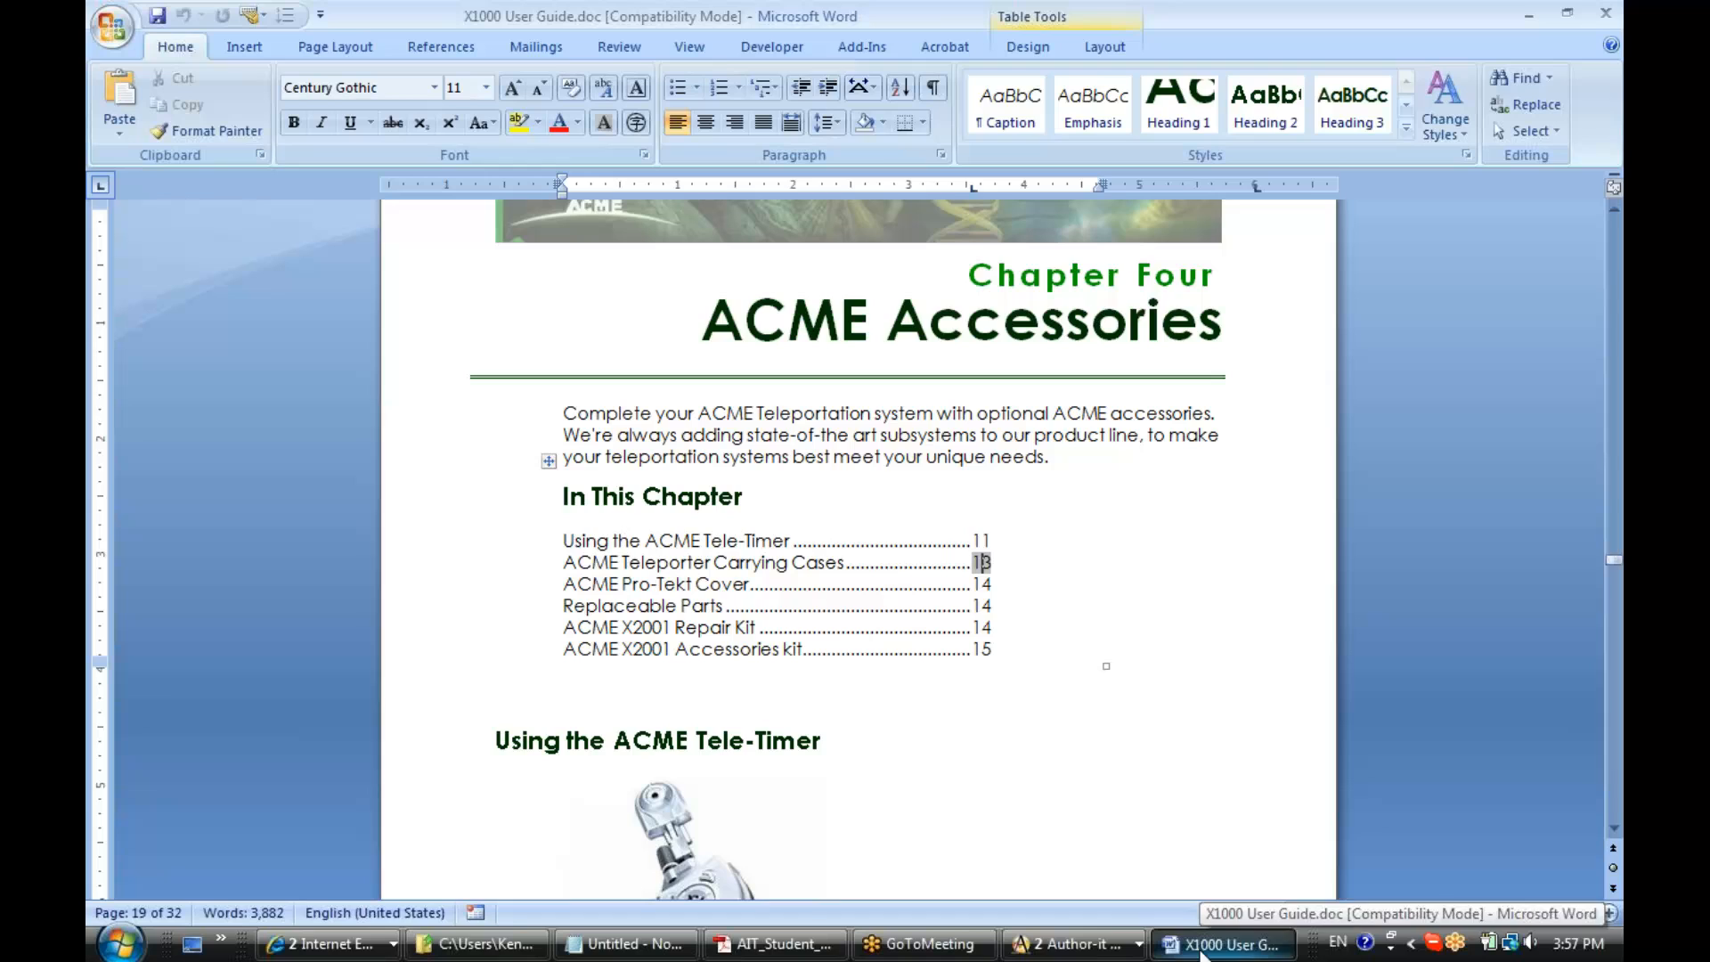
{"action": "left_click", "coordinate": [603, 496]}
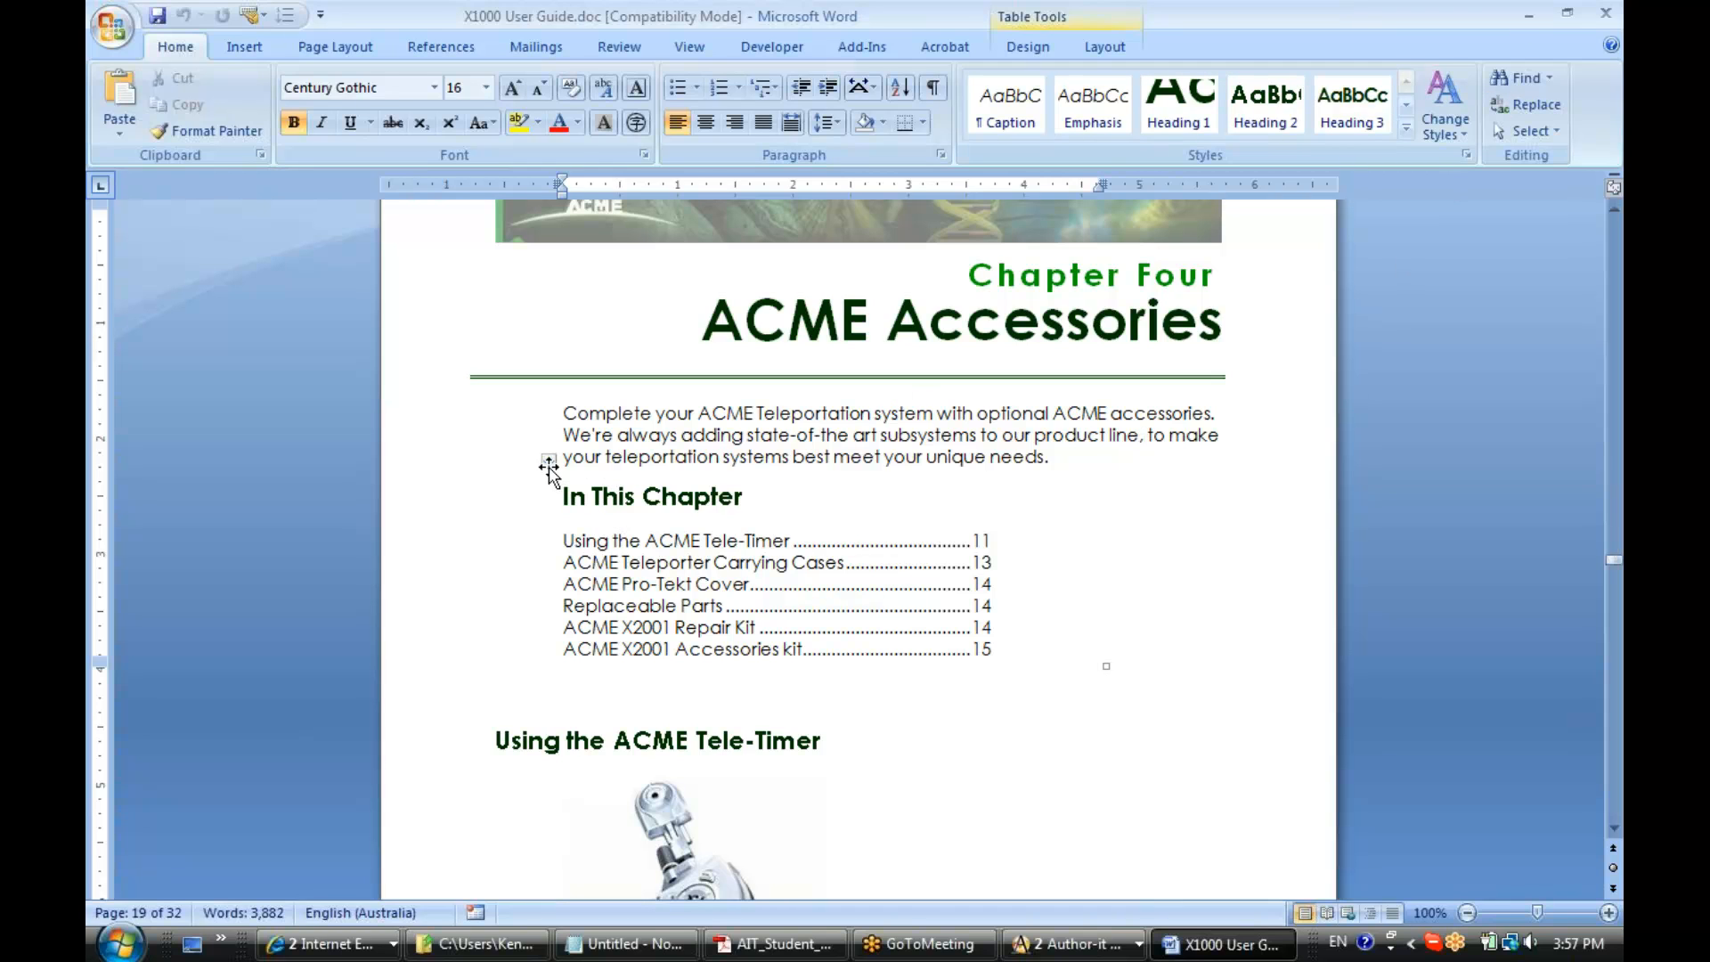
{"action": "left_click", "coordinate": [549, 461]}
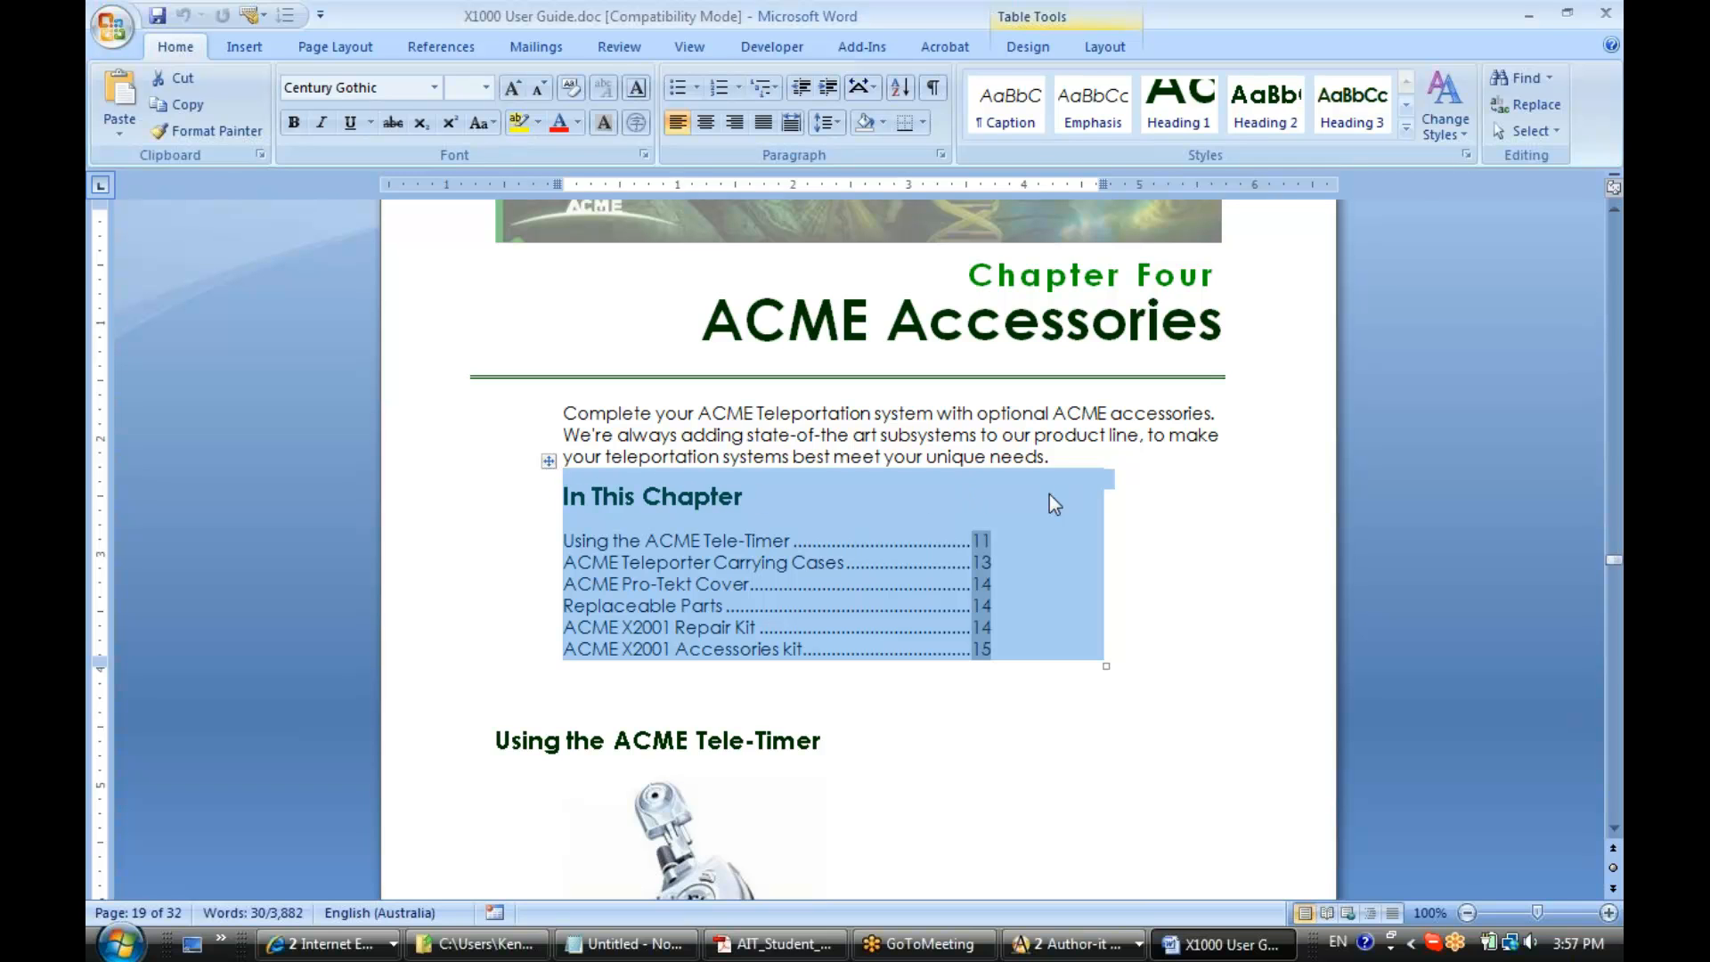
{"action": "left_click", "coordinate": [1525, 17]}
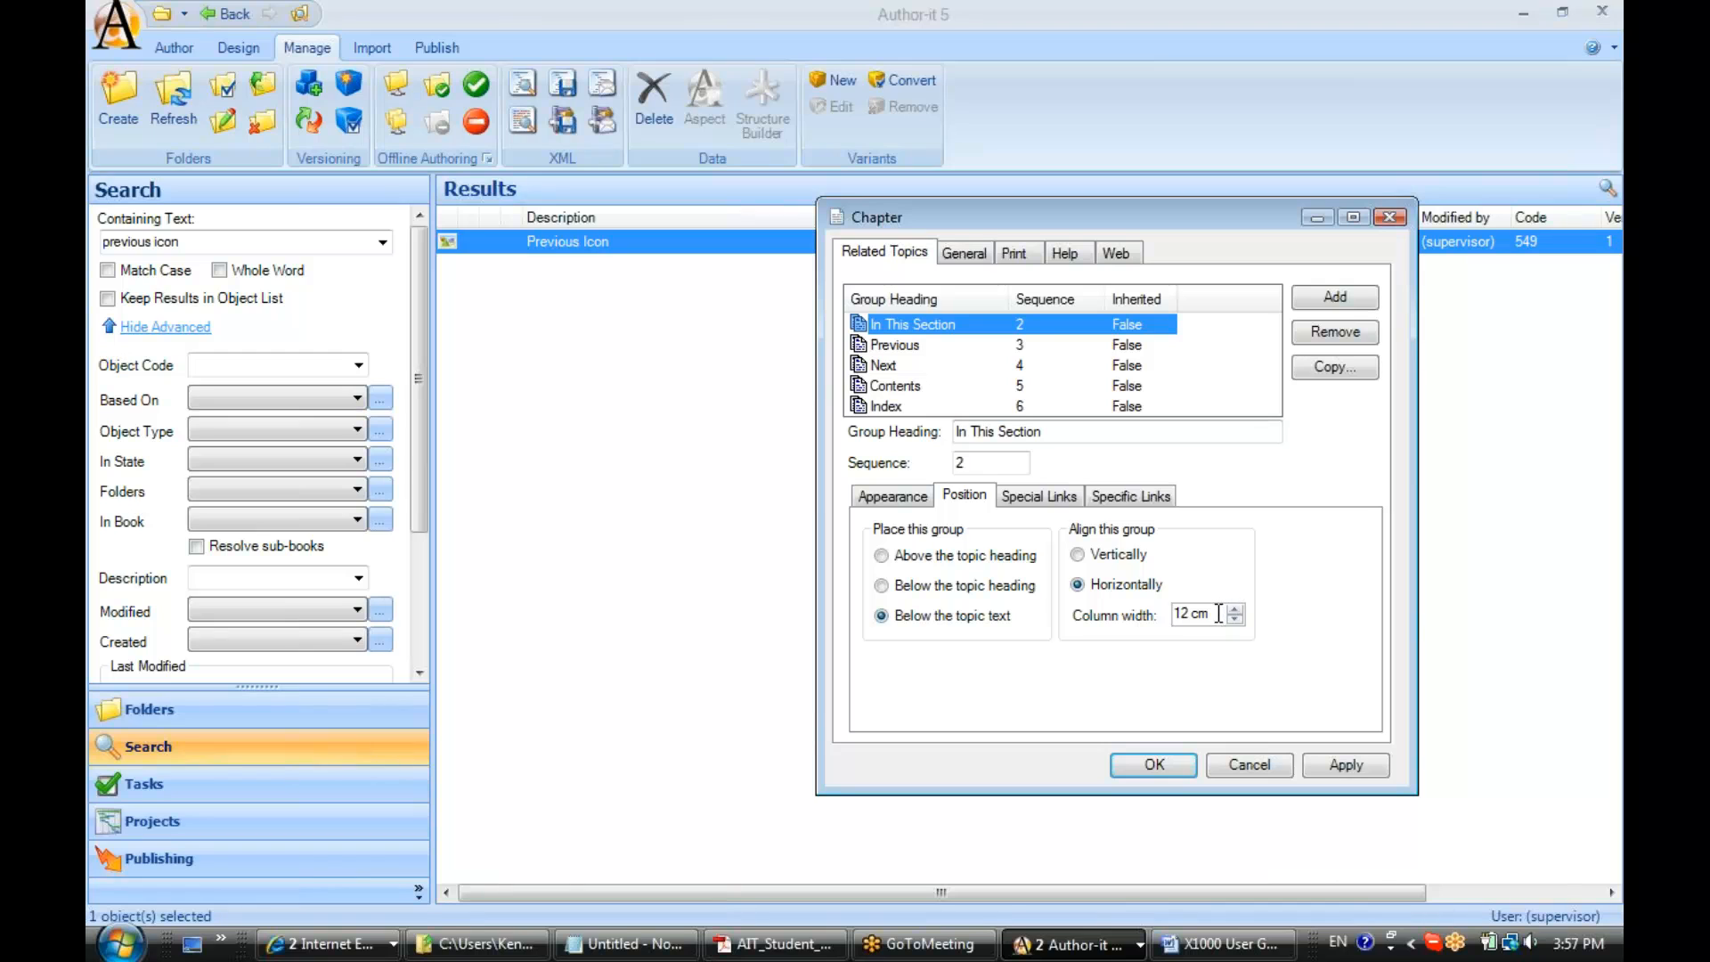
{"action": "left_click_drag", "start_coordinate": [1221, 613], "coordinate": [1168, 622]}
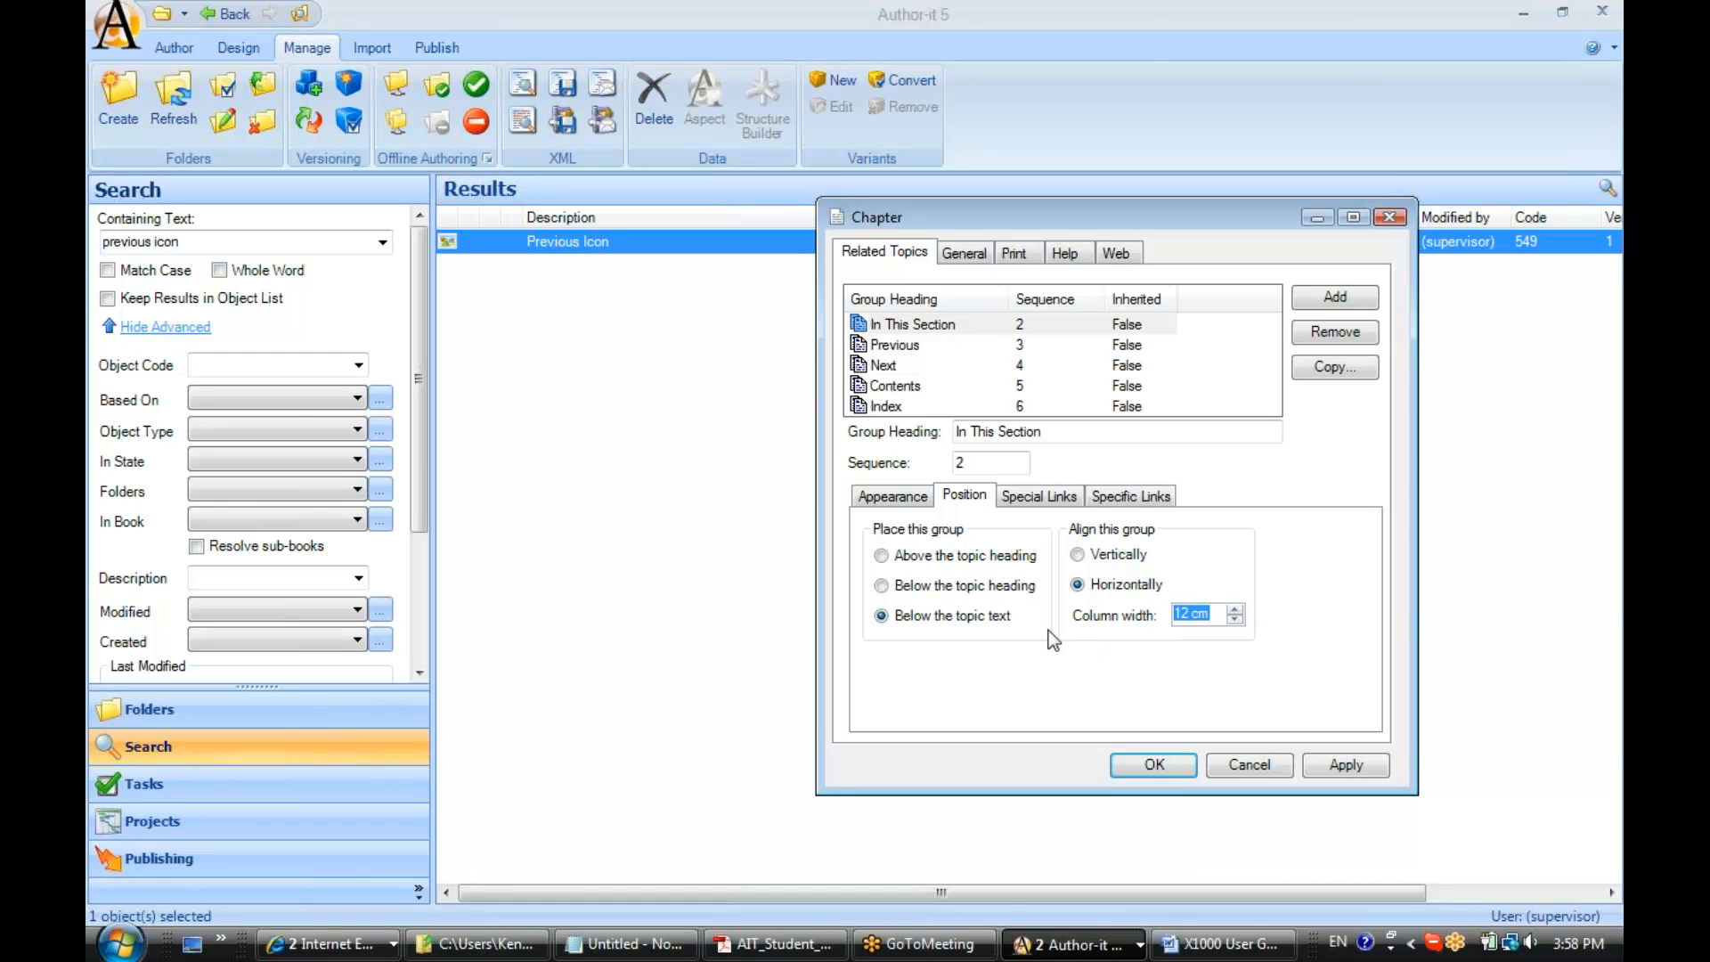
Examine the special links of the In This Section, Previous, Next, Contents and Index groups, and close the Chapter properties.
{"action": "left_click", "coordinate": [1037, 499]}
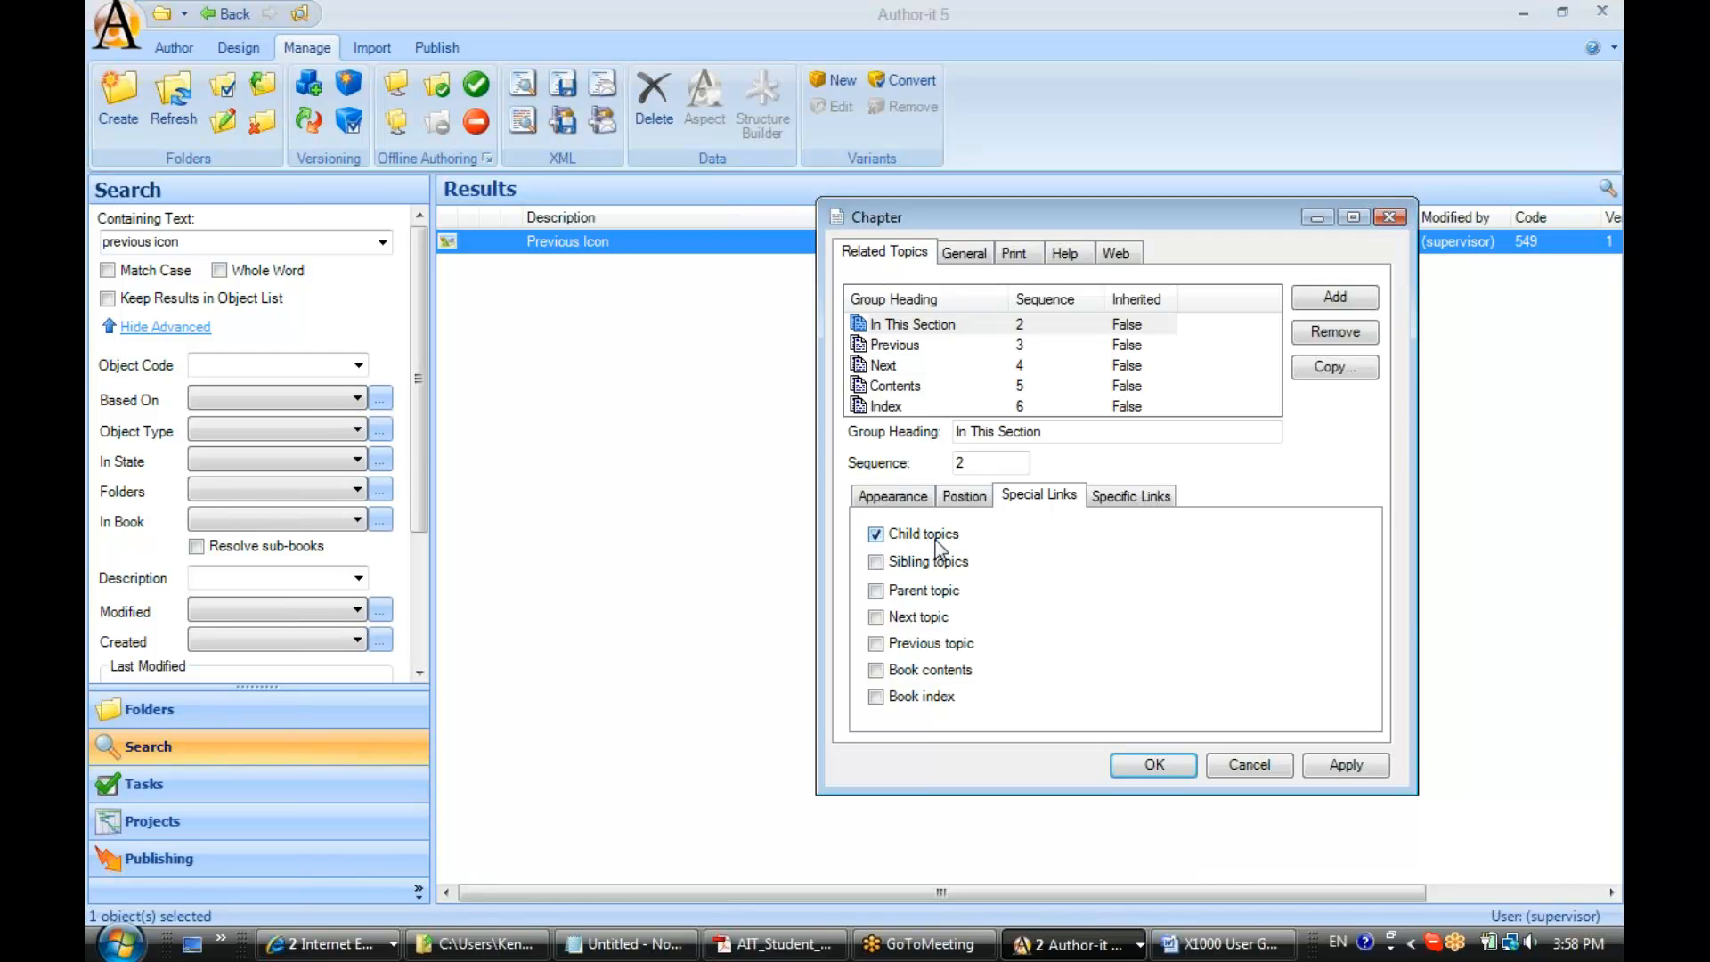
{"action": "left_click", "coordinate": [882, 356]}
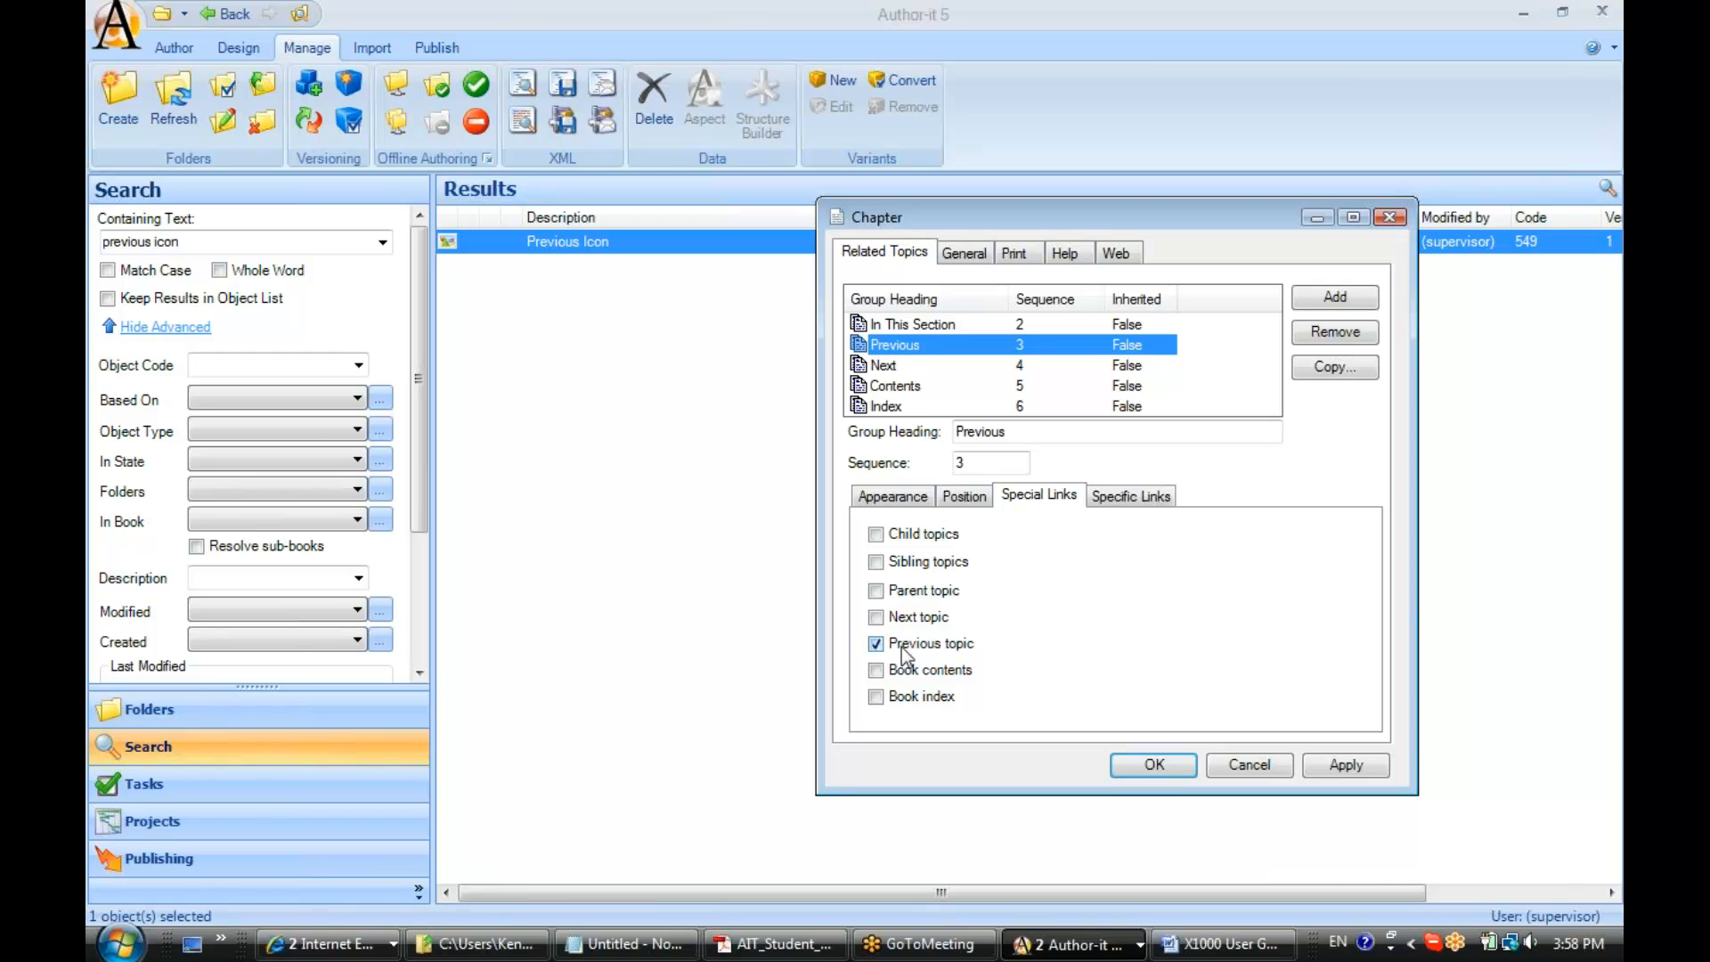
{"action": "left_click", "coordinate": [883, 367]}
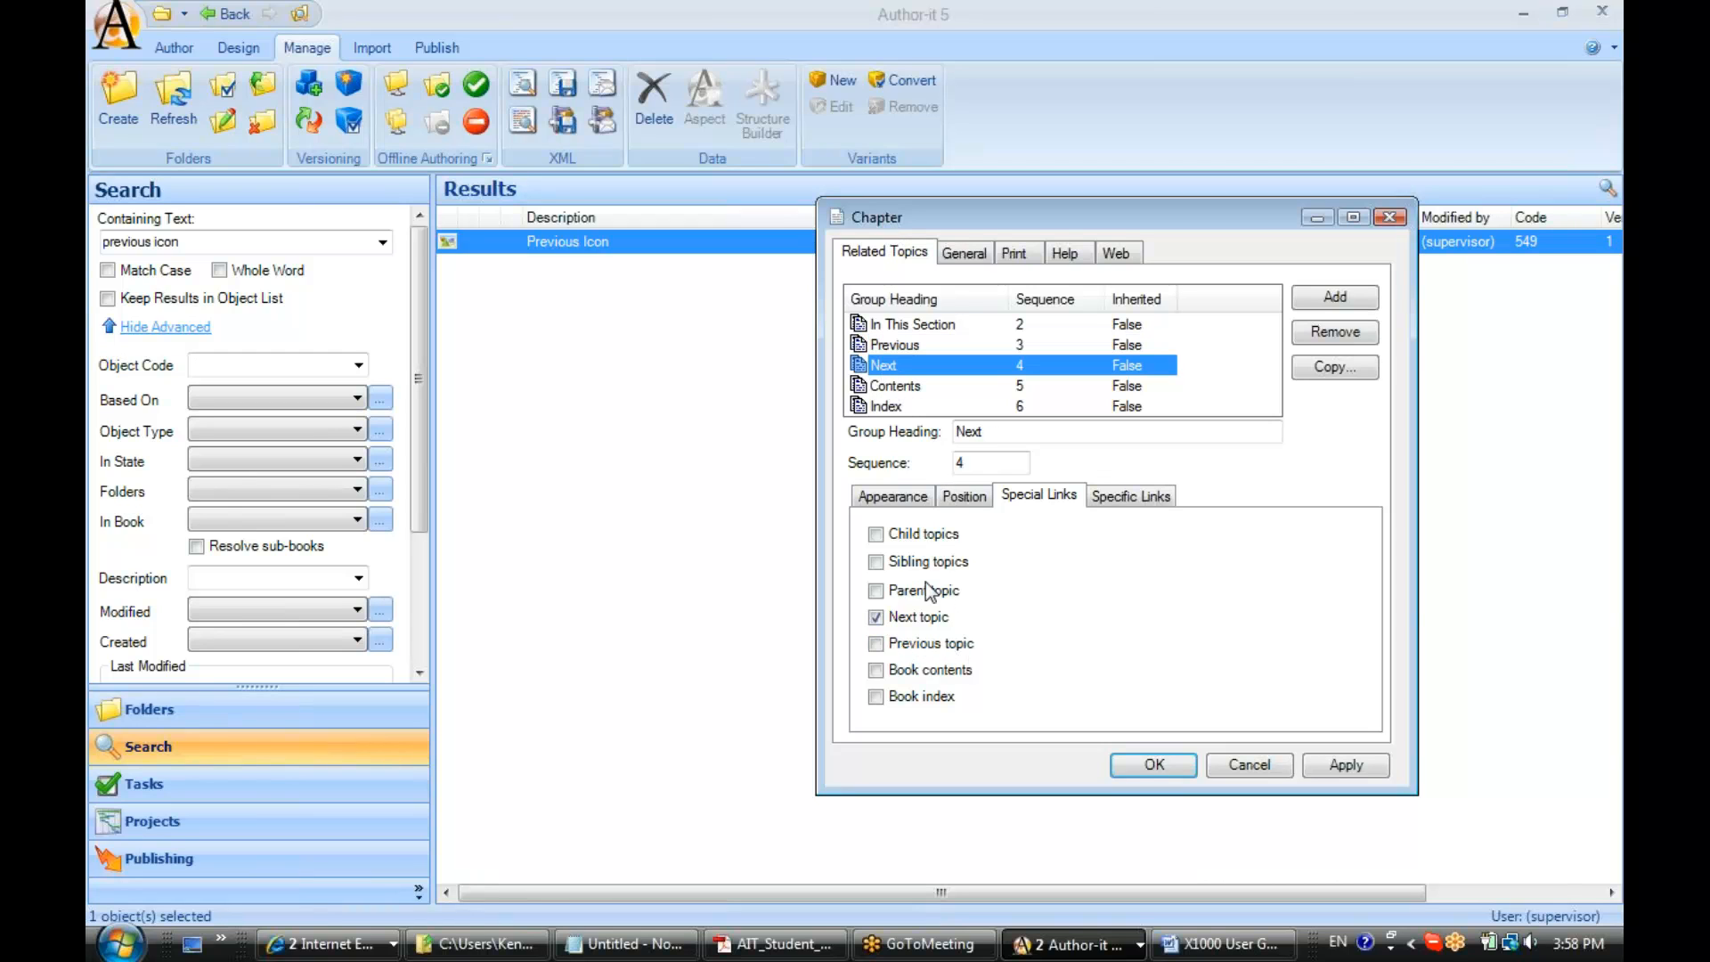
{"action": "left_click", "coordinate": [898, 388]}
{"action": "left_click", "coordinate": [893, 408]}
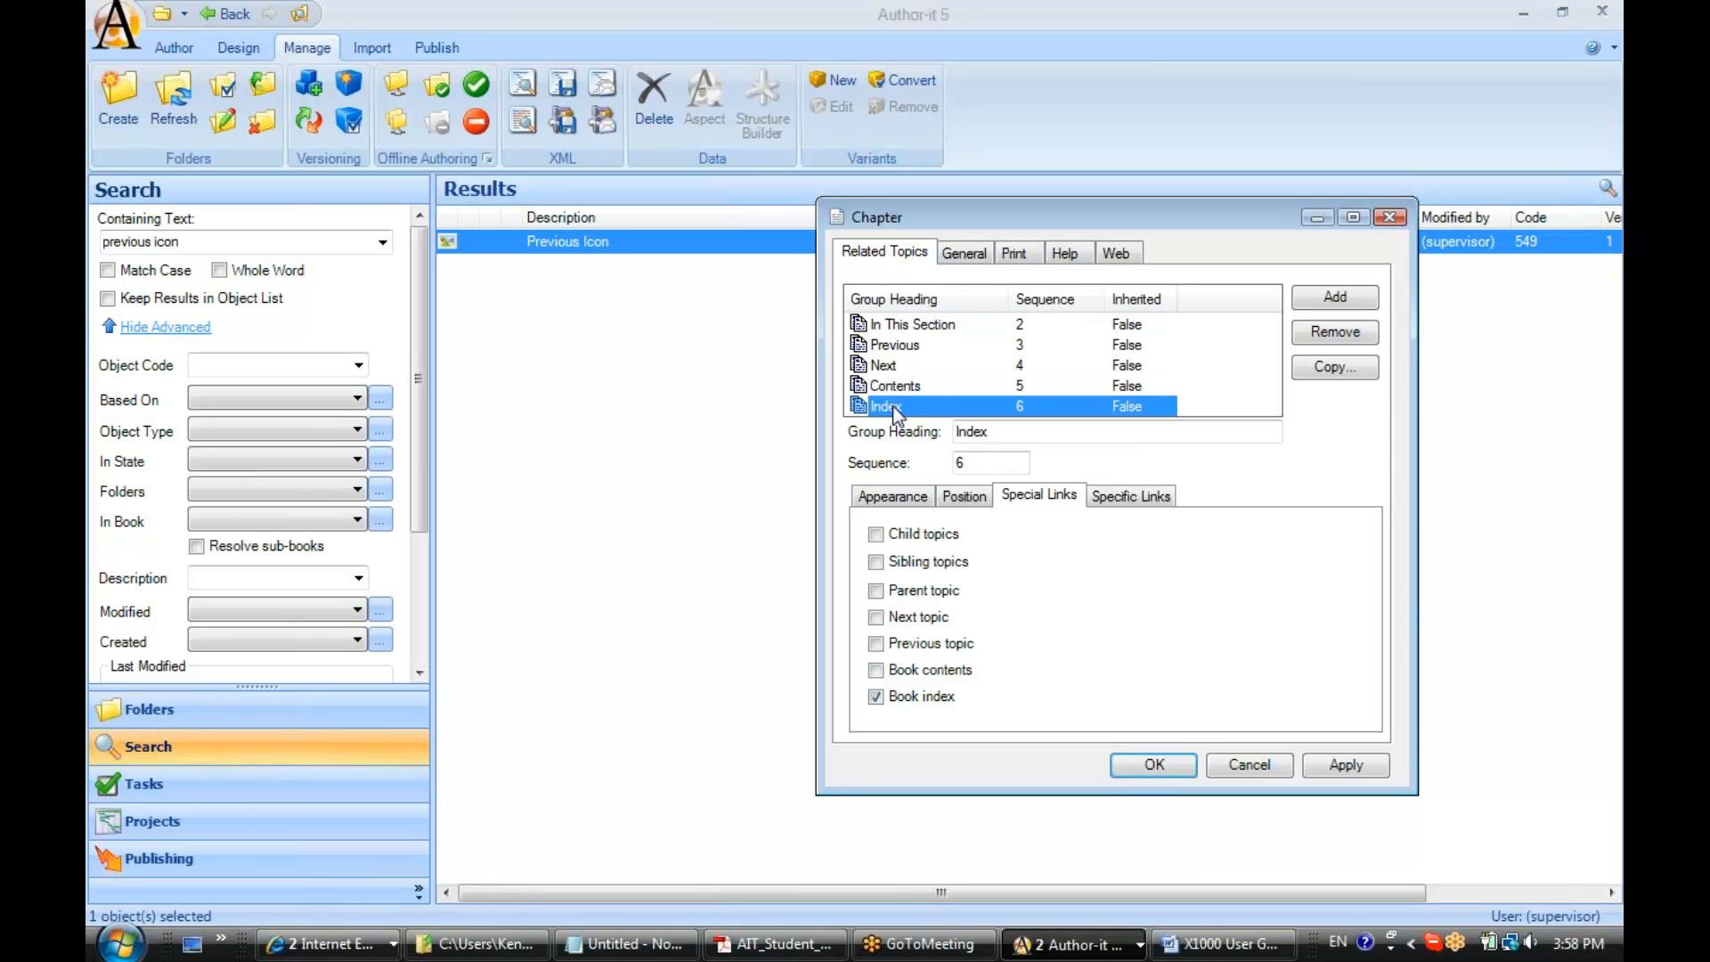
{"action": "left_click_drag", "start_coordinate": [1115, 214], "coordinate": [1024, 235]}
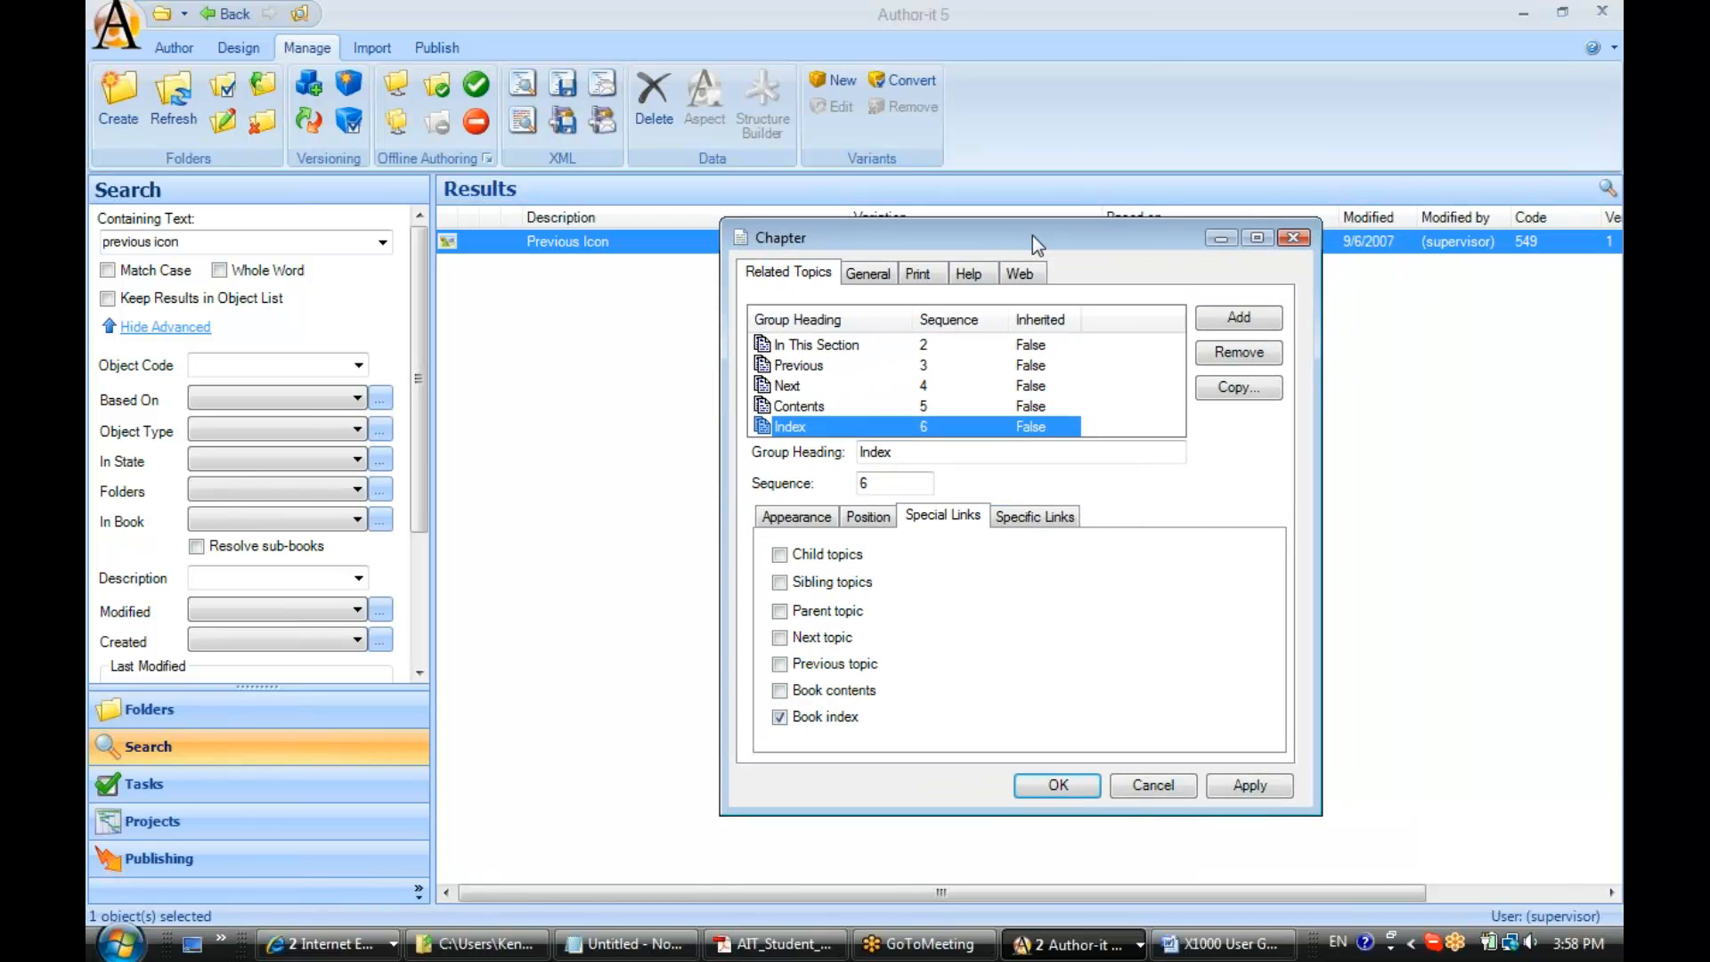
{"action": "left_click", "coordinate": [1054, 788]}
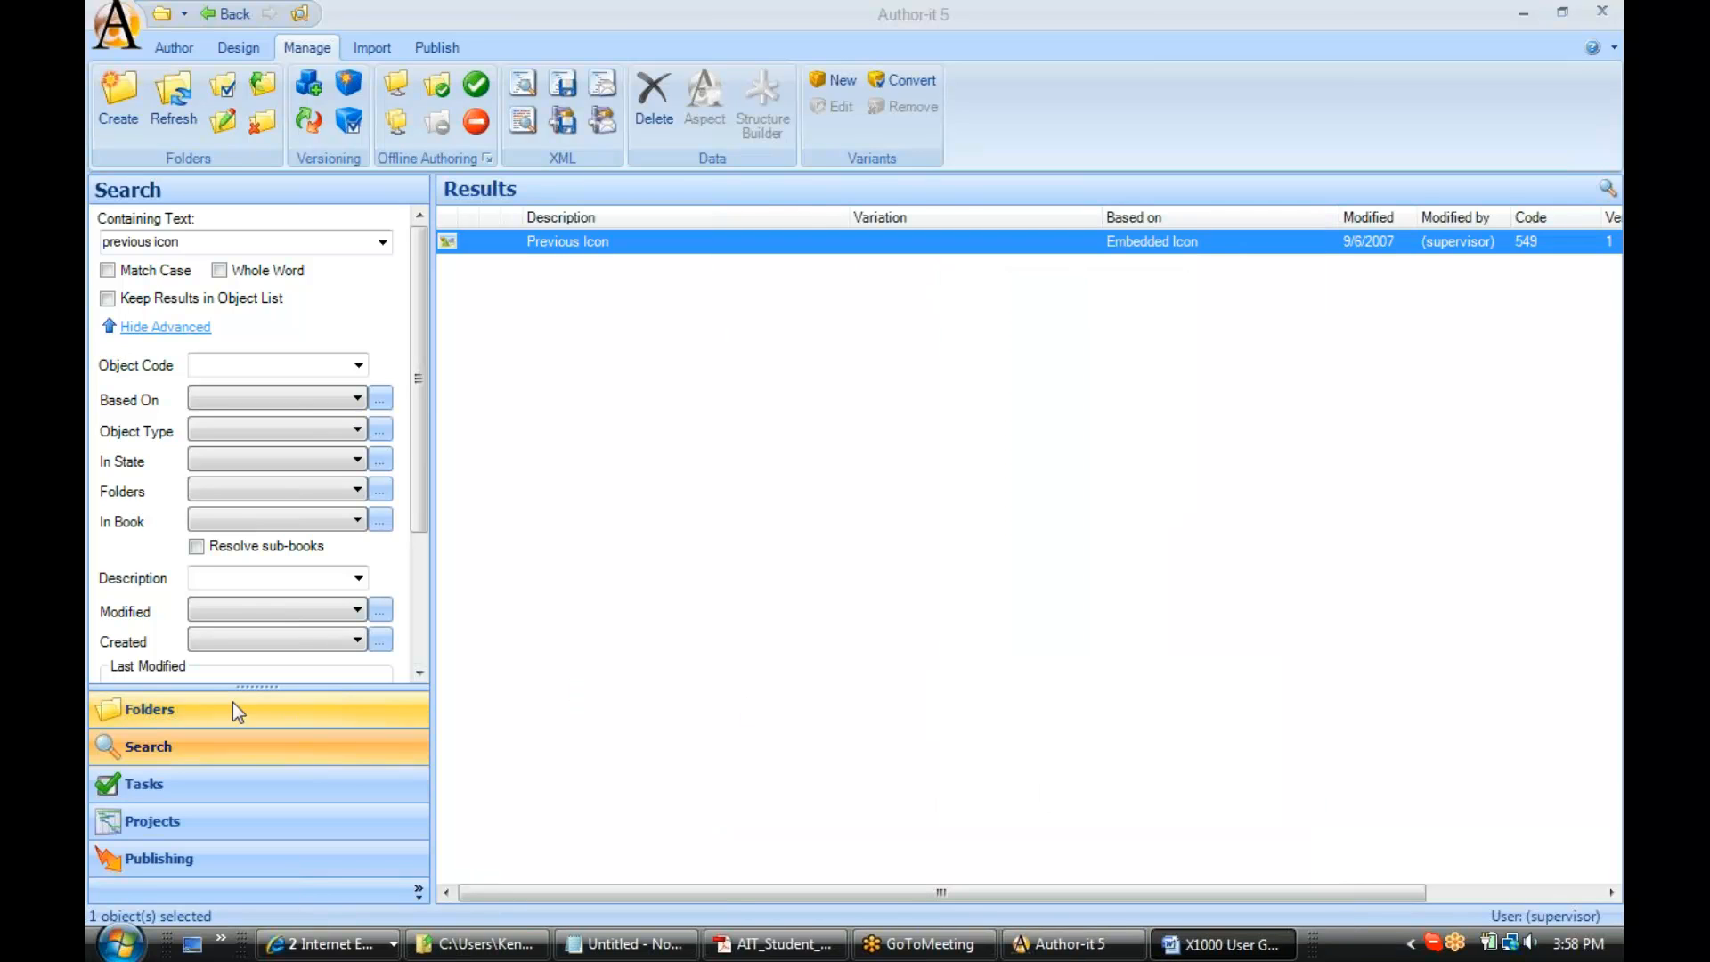
Open the properties of Module Template in the Training object templates folder and add a new related topics group.
{"action": "left_click", "coordinate": [148, 718]}
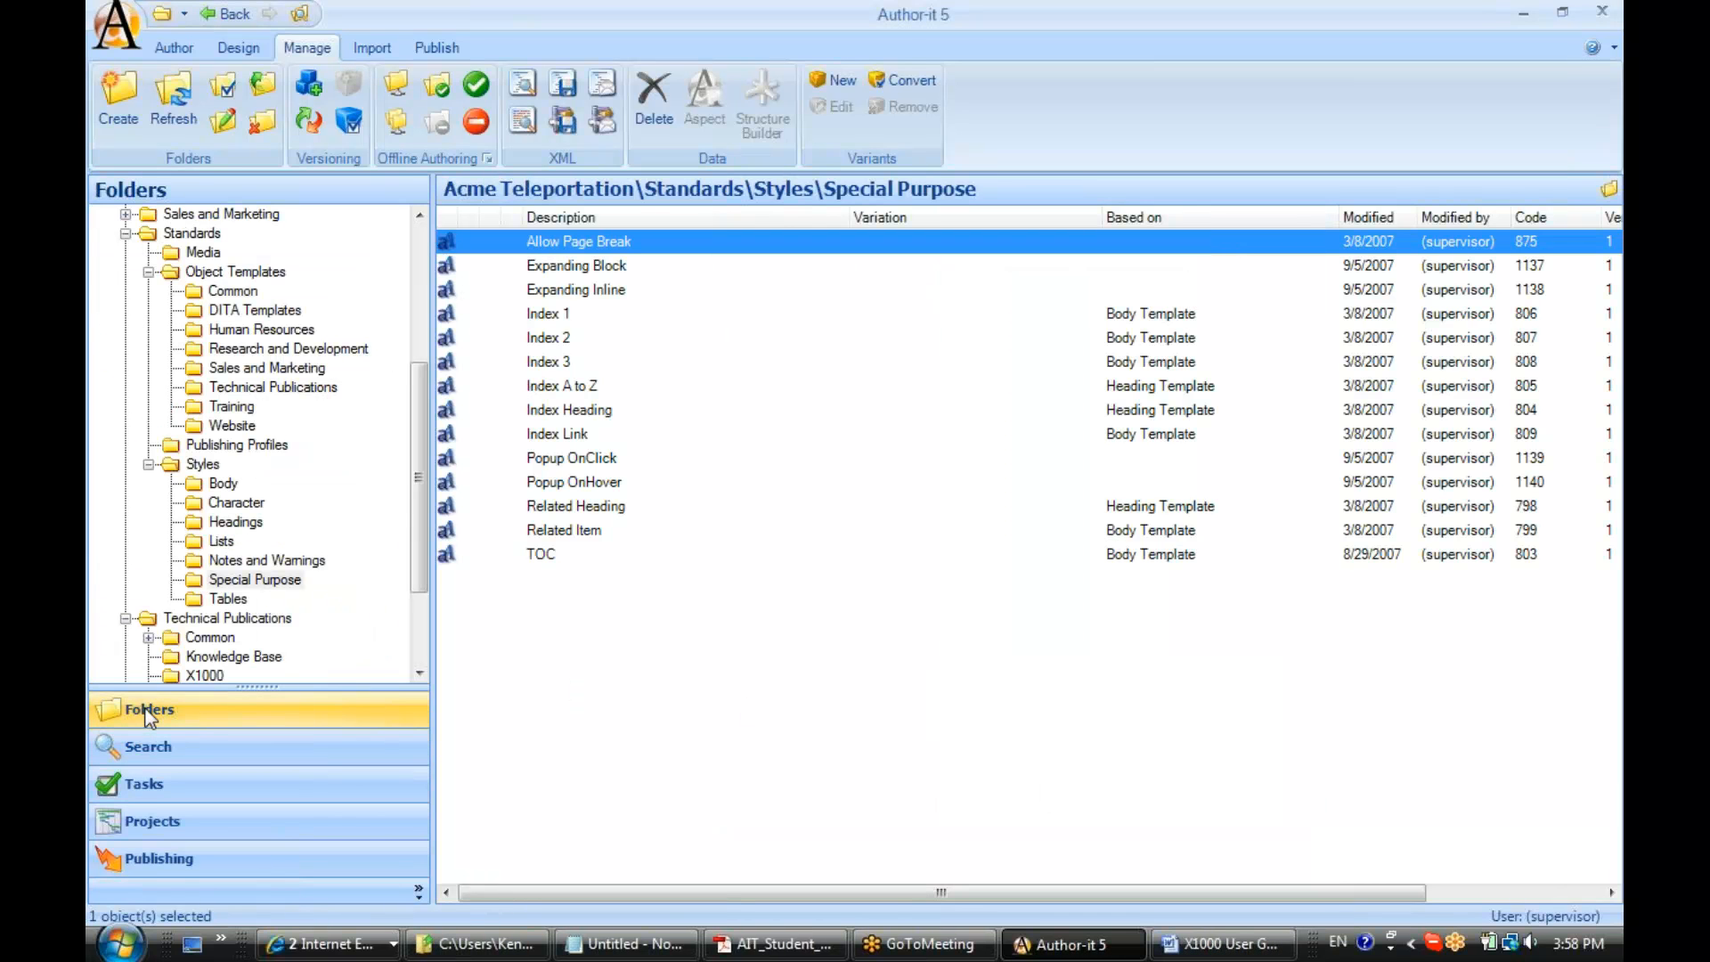
{"action": "left_click", "coordinate": [232, 406]}
{"action": "left_click", "coordinate": [552, 291]}
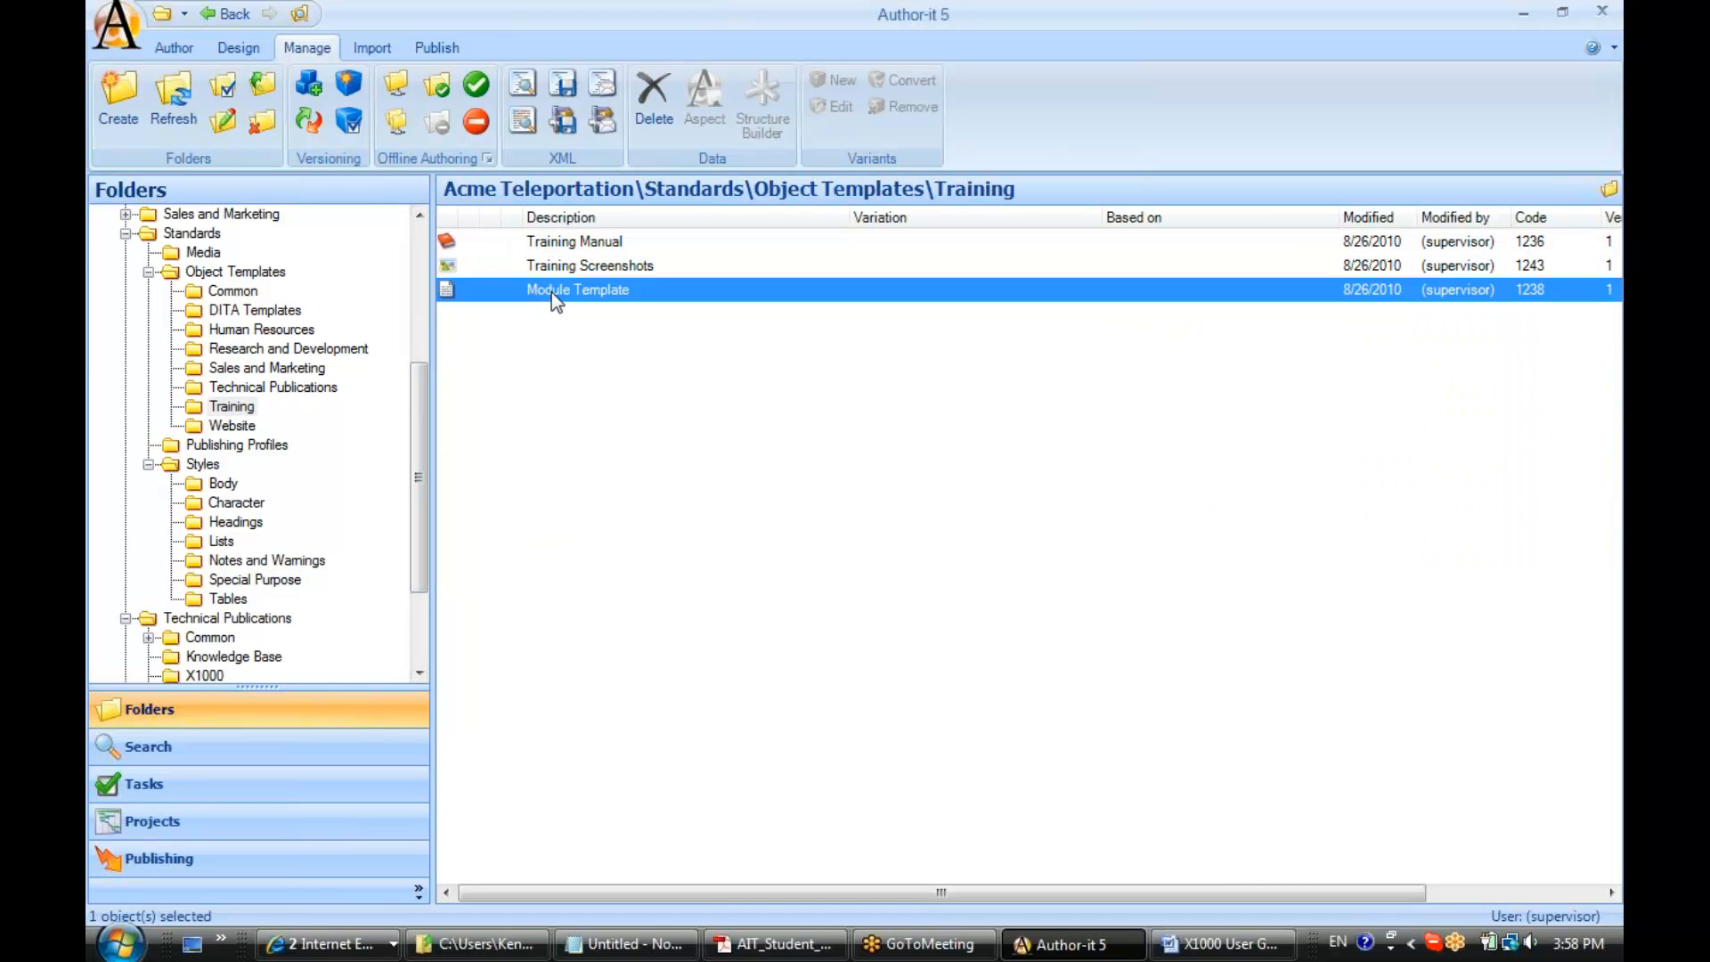
{"action": "right_click", "coordinate": [554, 299]}
{"action": "left_click", "coordinate": [581, 334]}
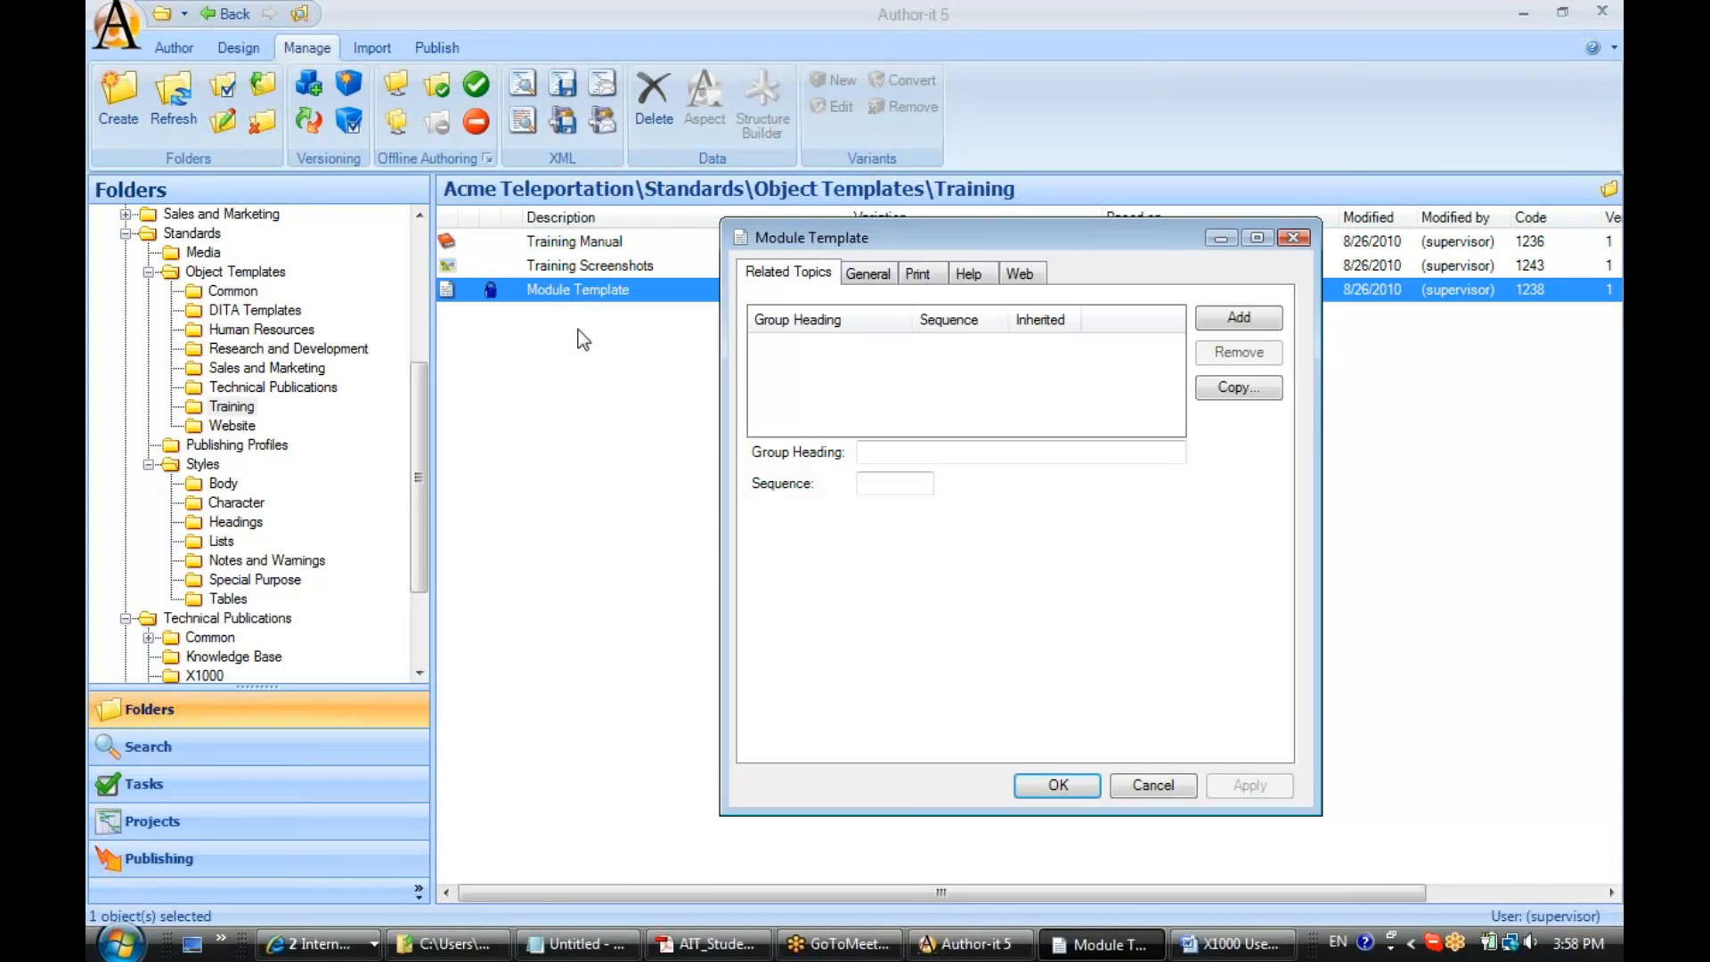
{"action": "left_click_drag", "start_coordinate": [970, 243], "coordinate": [866, 251]}
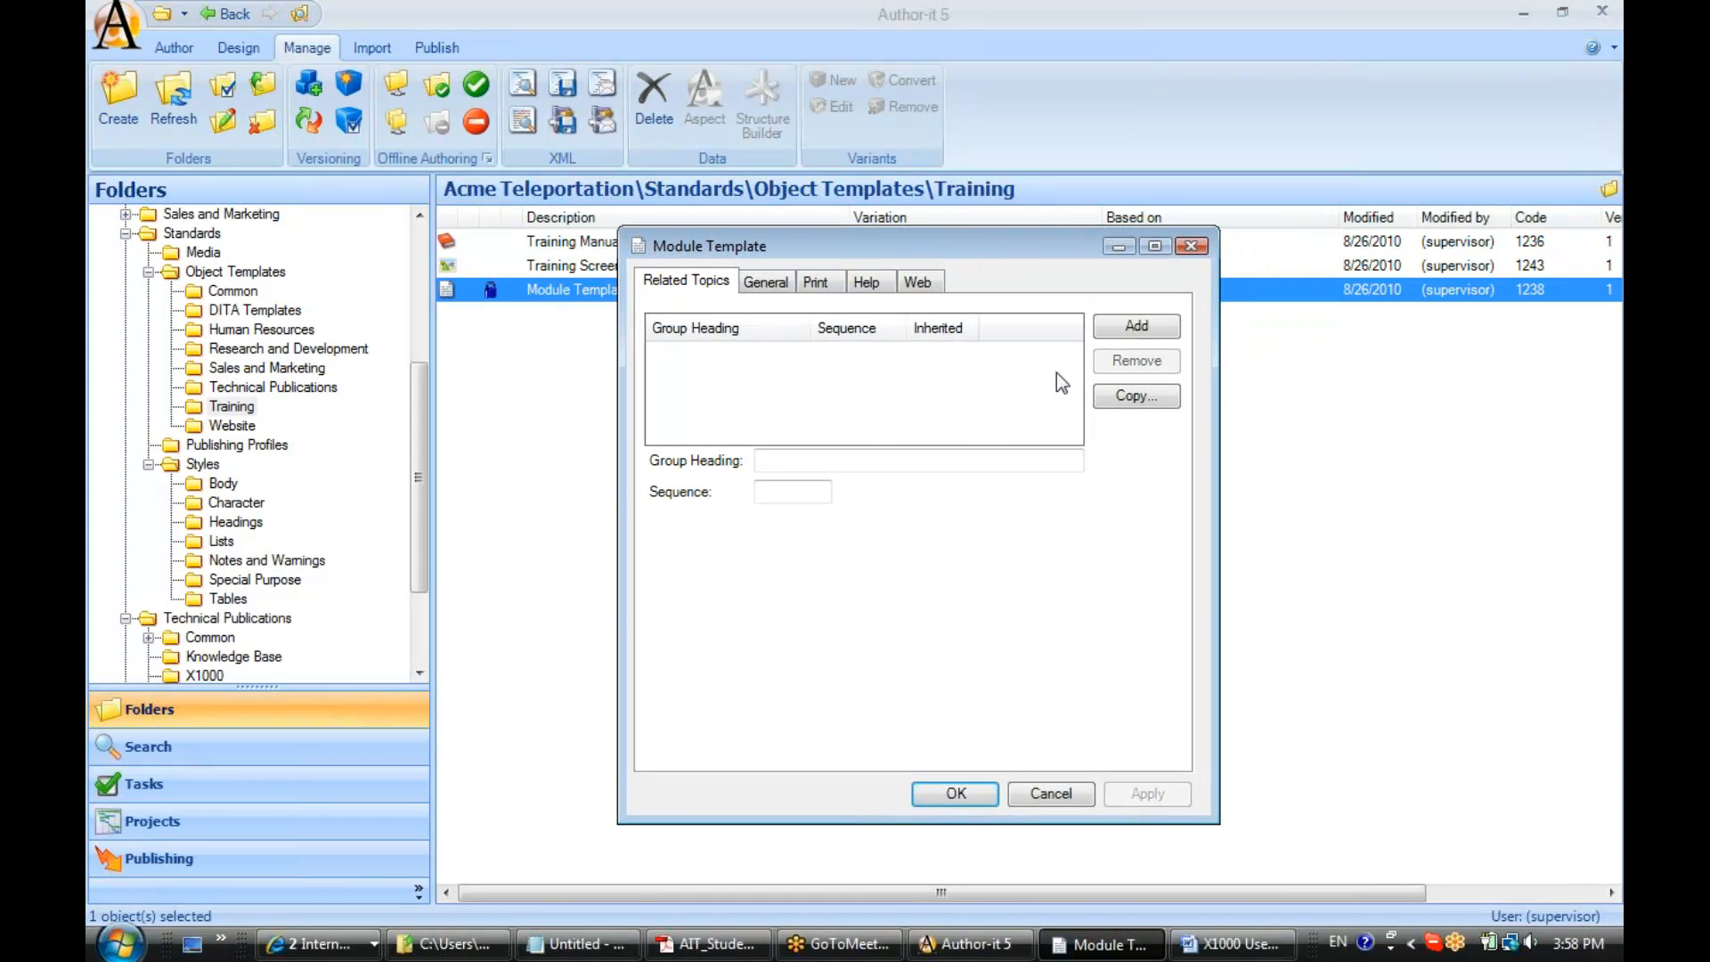
{"action": "left_click", "coordinate": [1124, 329]}
{"action": "left_click", "coordinate": [833, 460]}
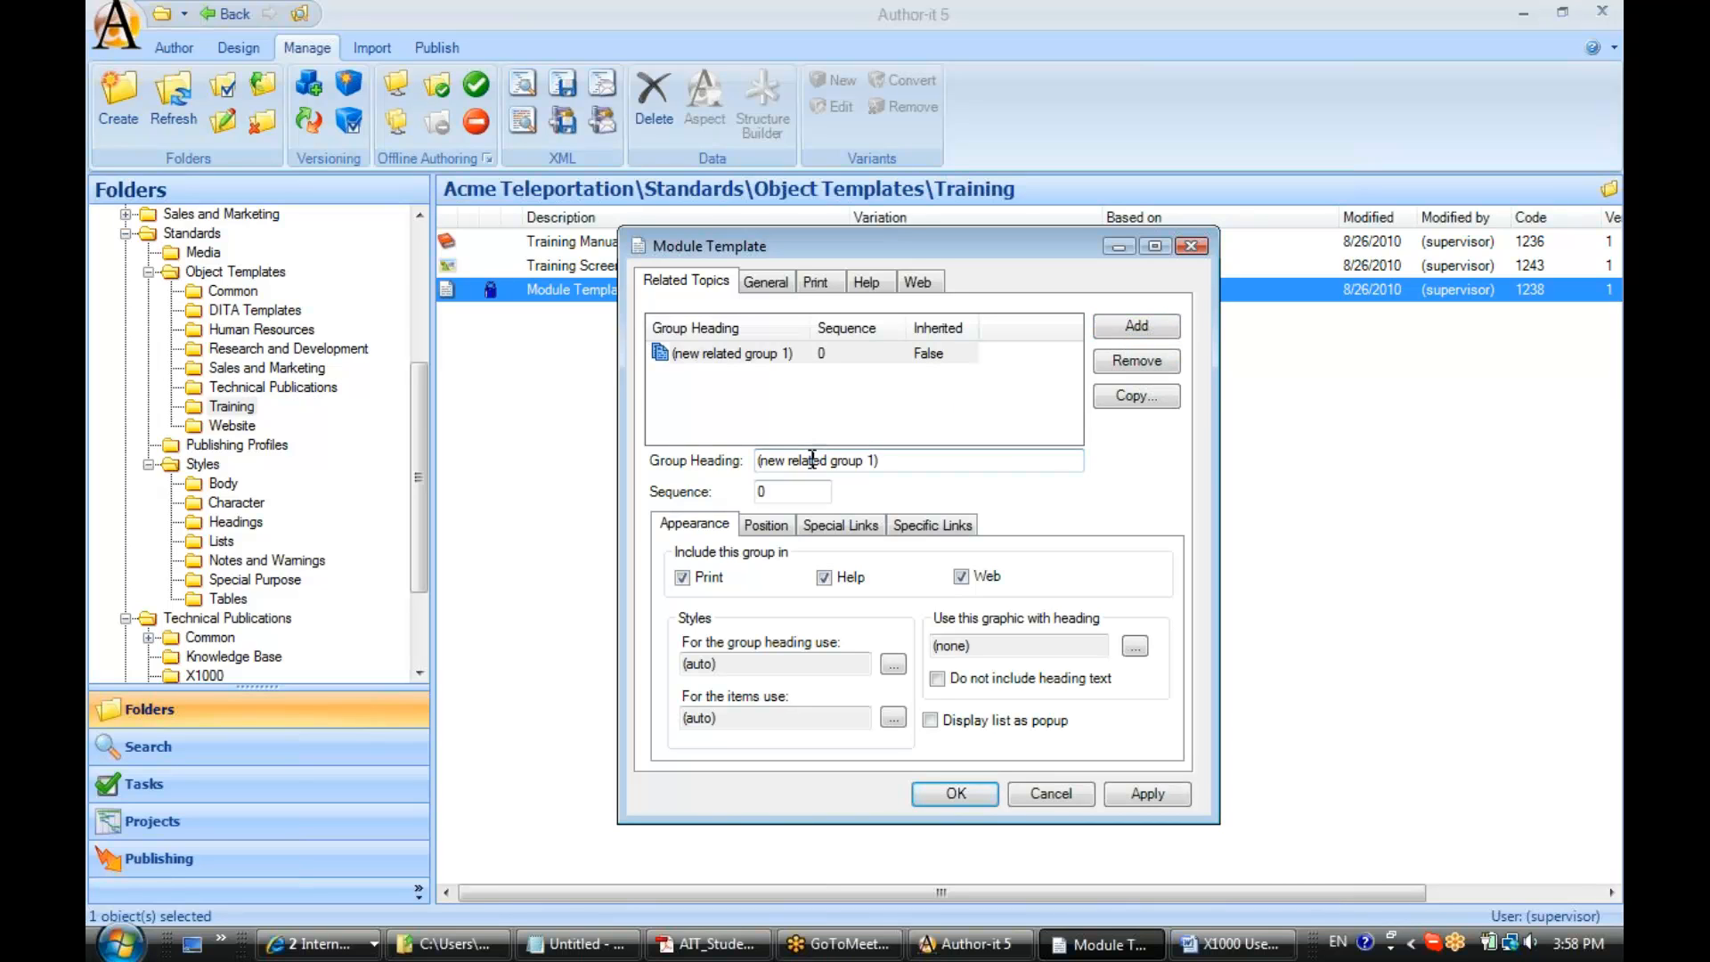
Open the Chapter template's properties from the Technical Publications folder beside the Module Template properties and show its In This Section group for reference.
{"action": "left_click_drag", "start_coordinate": [950, 259], "coordinate": [1237, 214]}
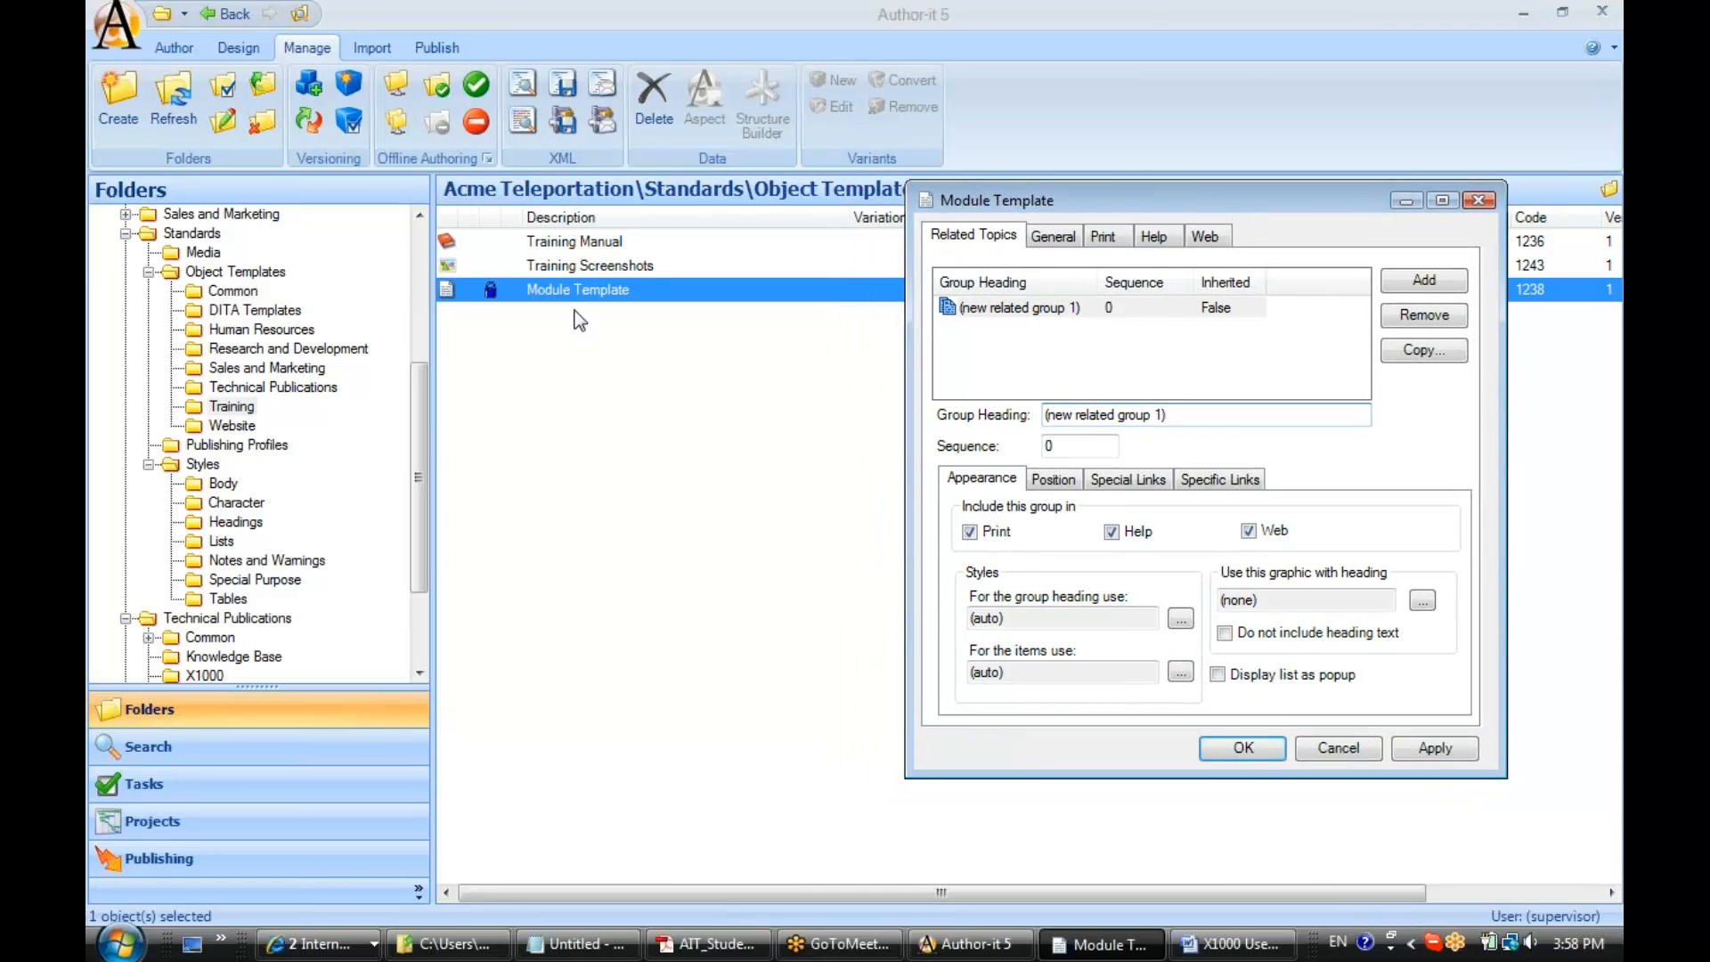
{"action": "left_click", "coordinate": [254, 385]}
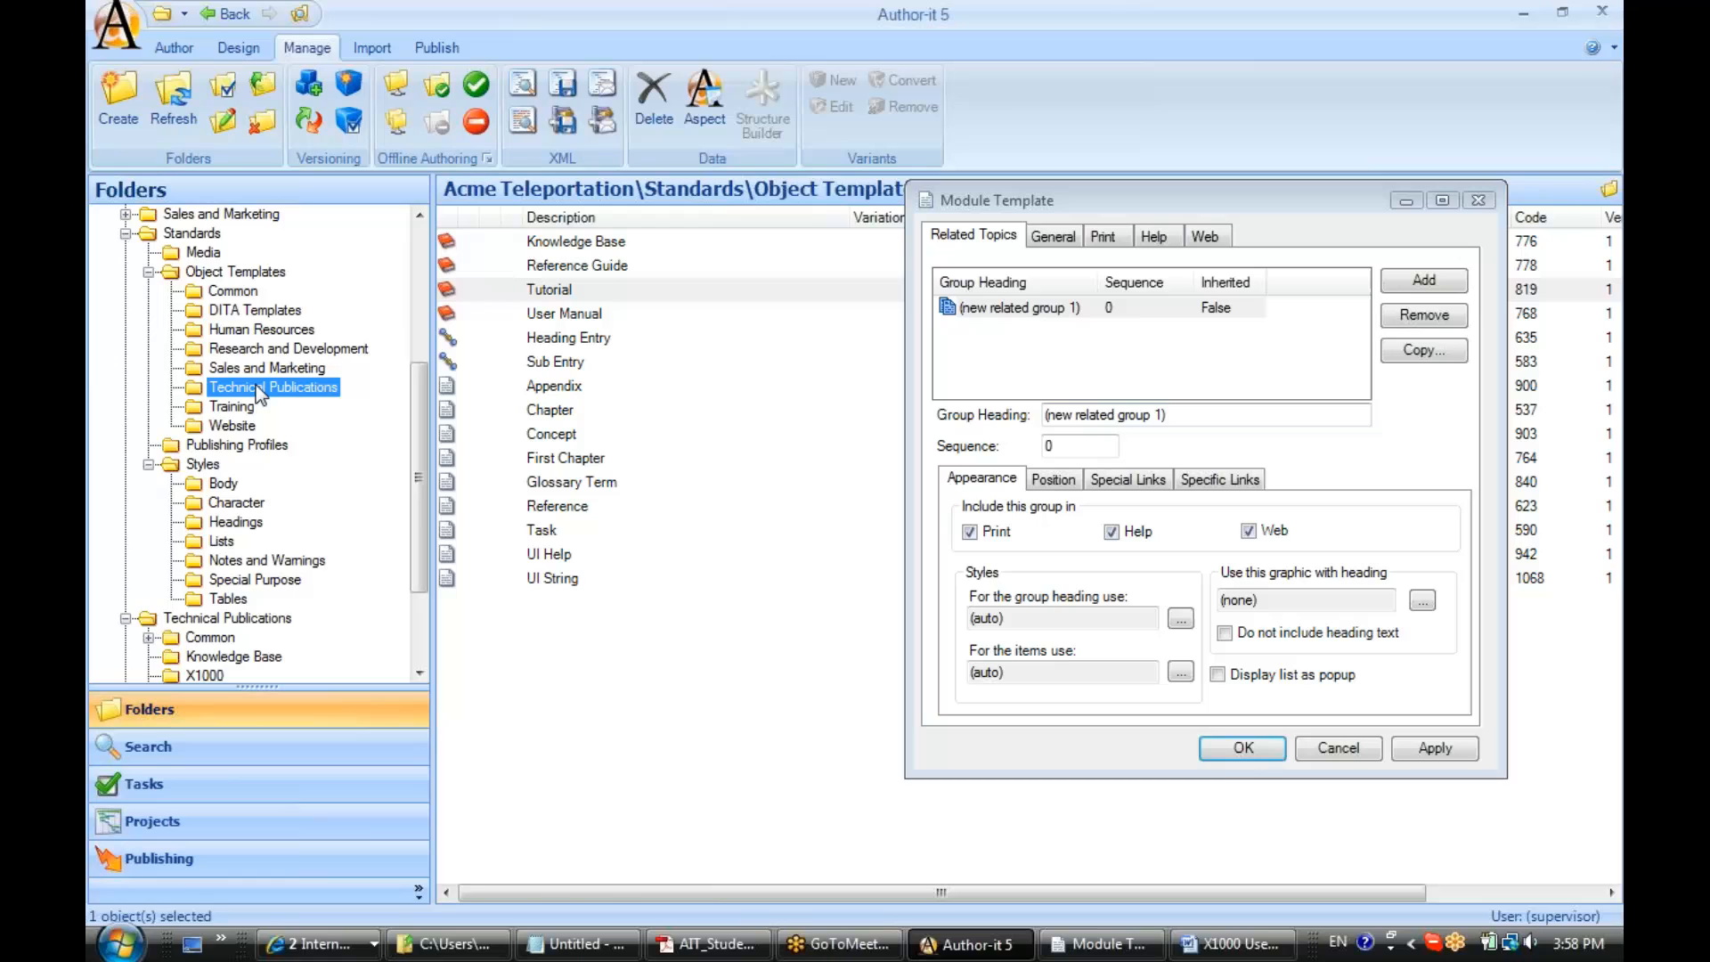
{"action": "right_click", "coordinate": [491, 406]}
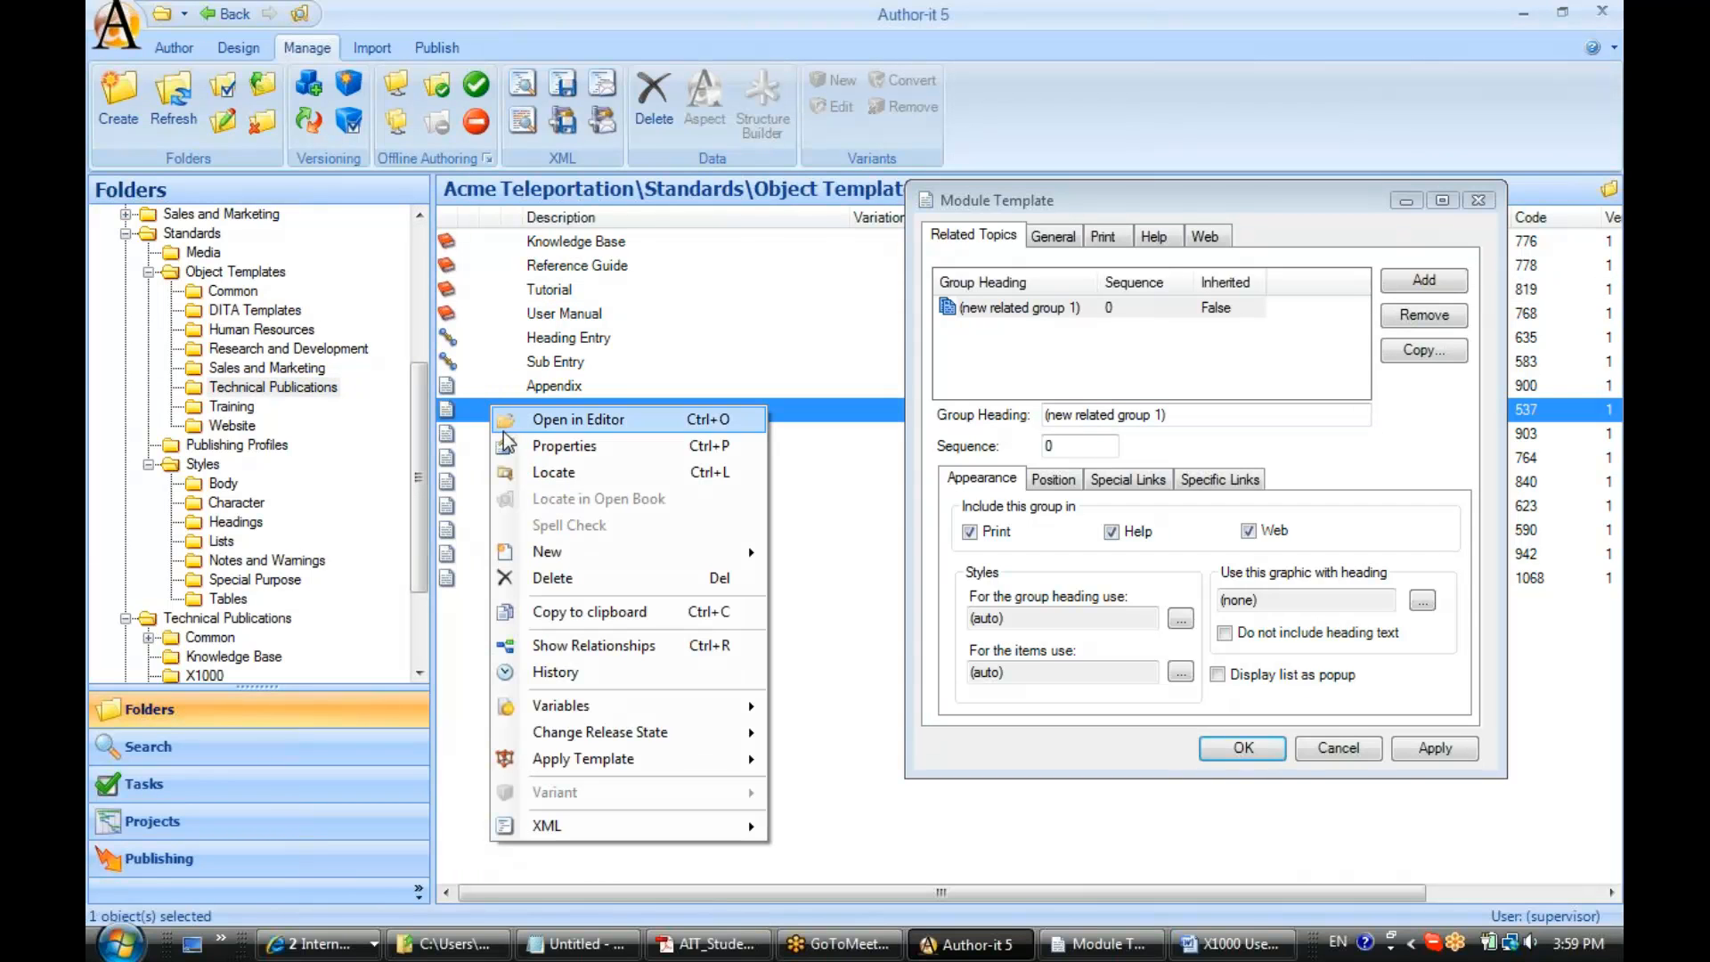
{"action": "left_click", "coordinate": [456, 416]}
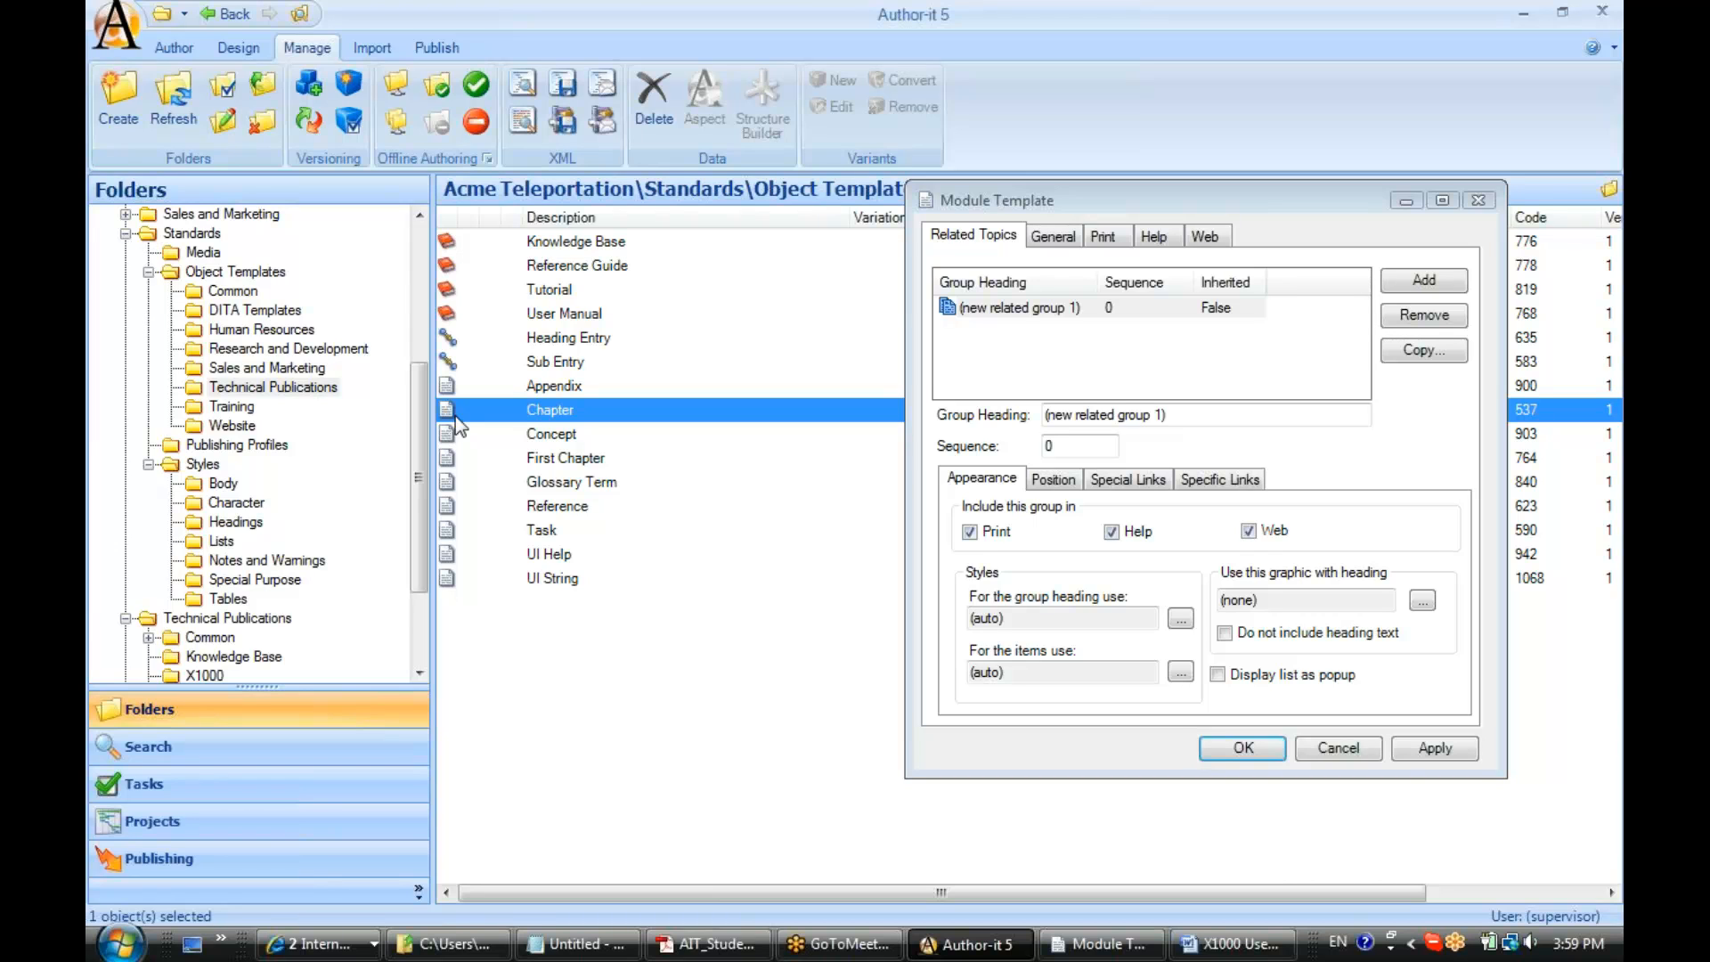
{"action": "right_click", "coordinate": [451, 416]}
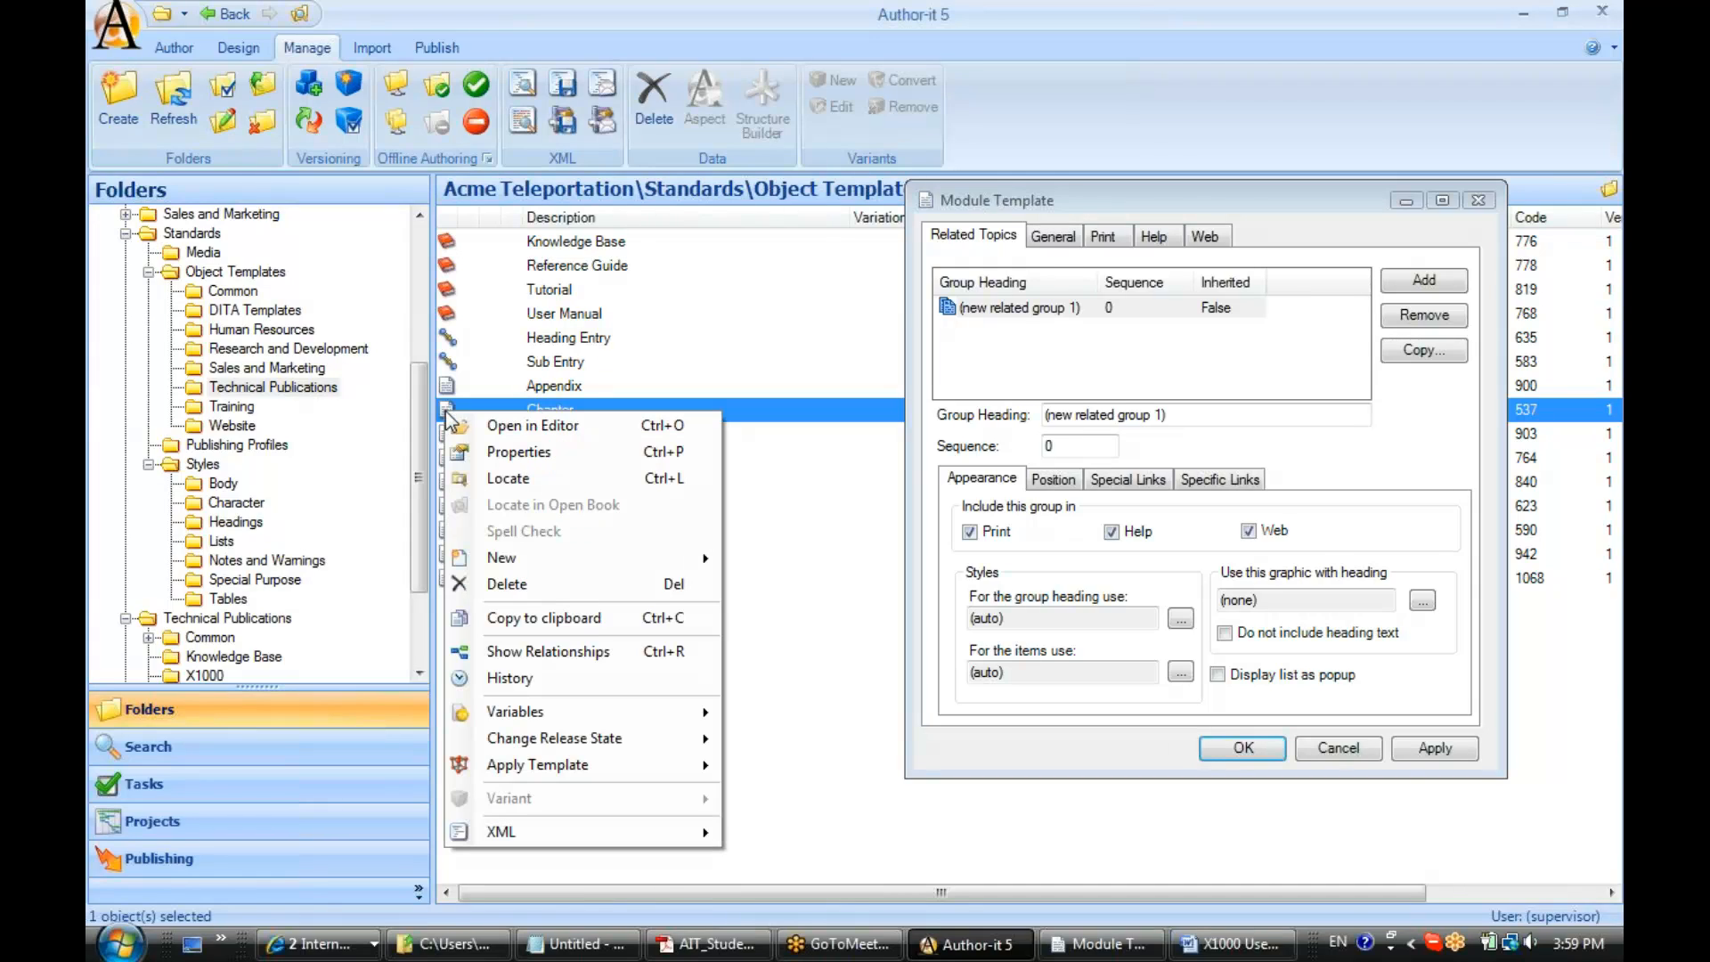
{"action": "left_click", "coordinate": [467, 458]}
{"action": "left_click_drag", "start_coordinate": [895, 223], "coordinate": [483, 201]}
{"action": "left_click", "coordinate": [380, 310]}
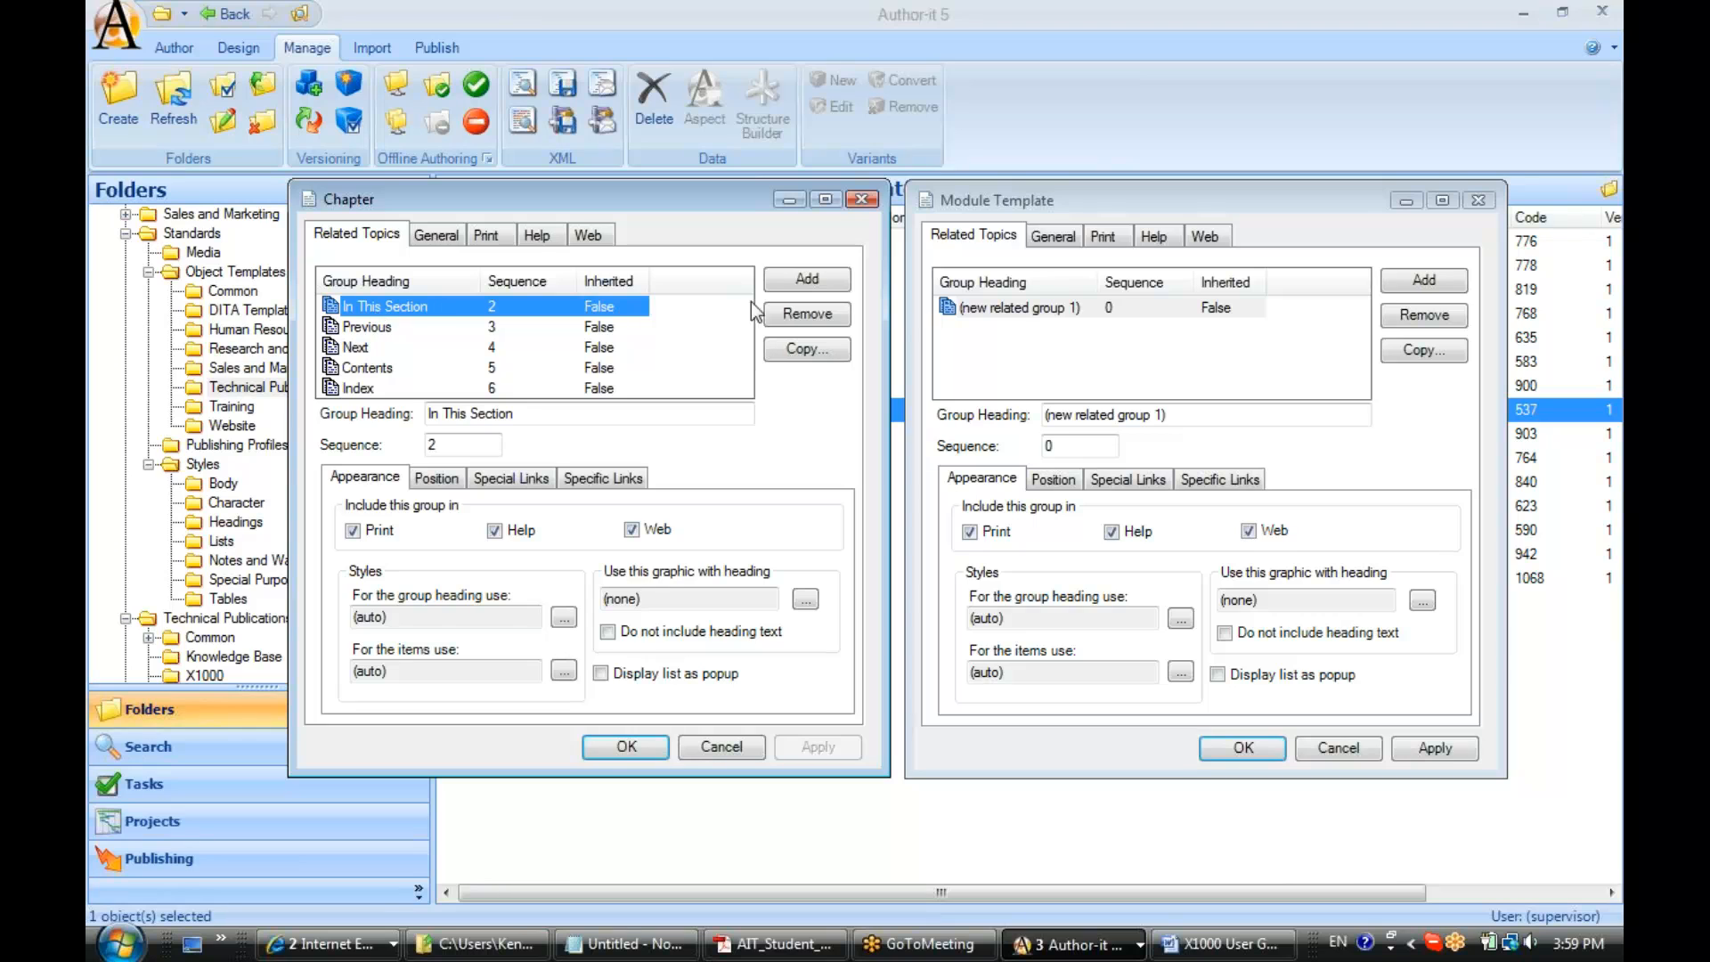
Name the Module Template's new related topics group "In This Module" and set its sequence to 1.
{"action": "left_click", "coordinate": [1197, 416]}
{"action": "left_click_drag", "start_coordinate": [1172, 416], "coordinate": [983, 421]}
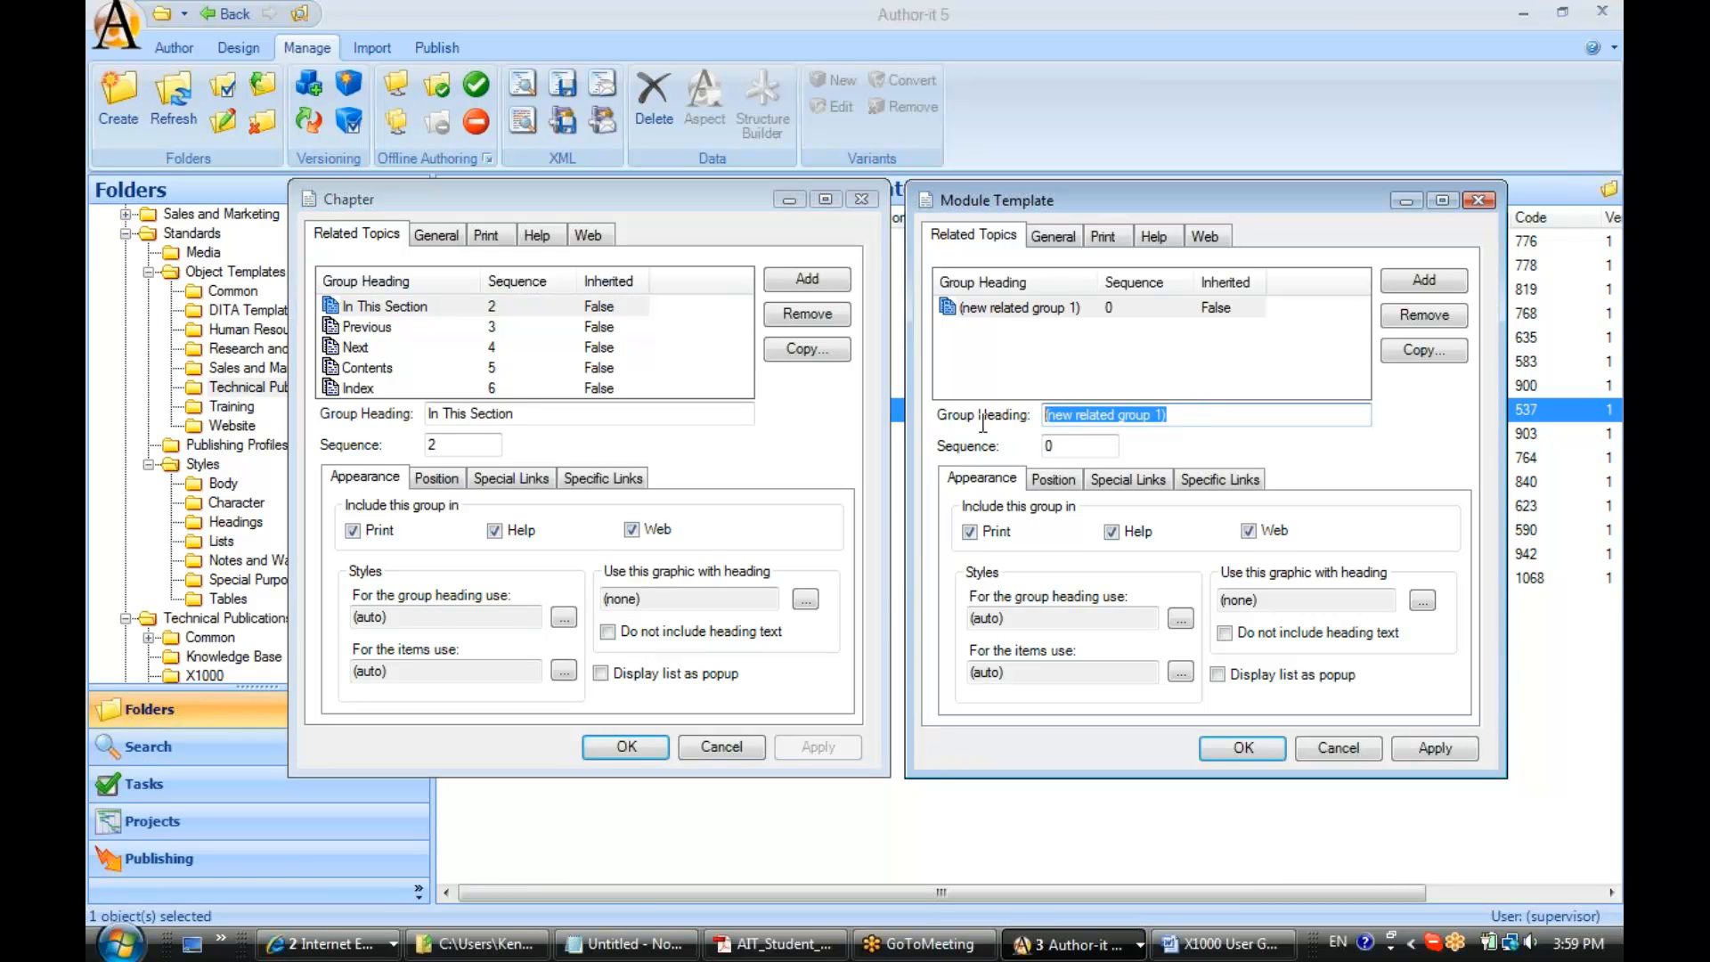
{"action": "type", "text": "In This Module"}
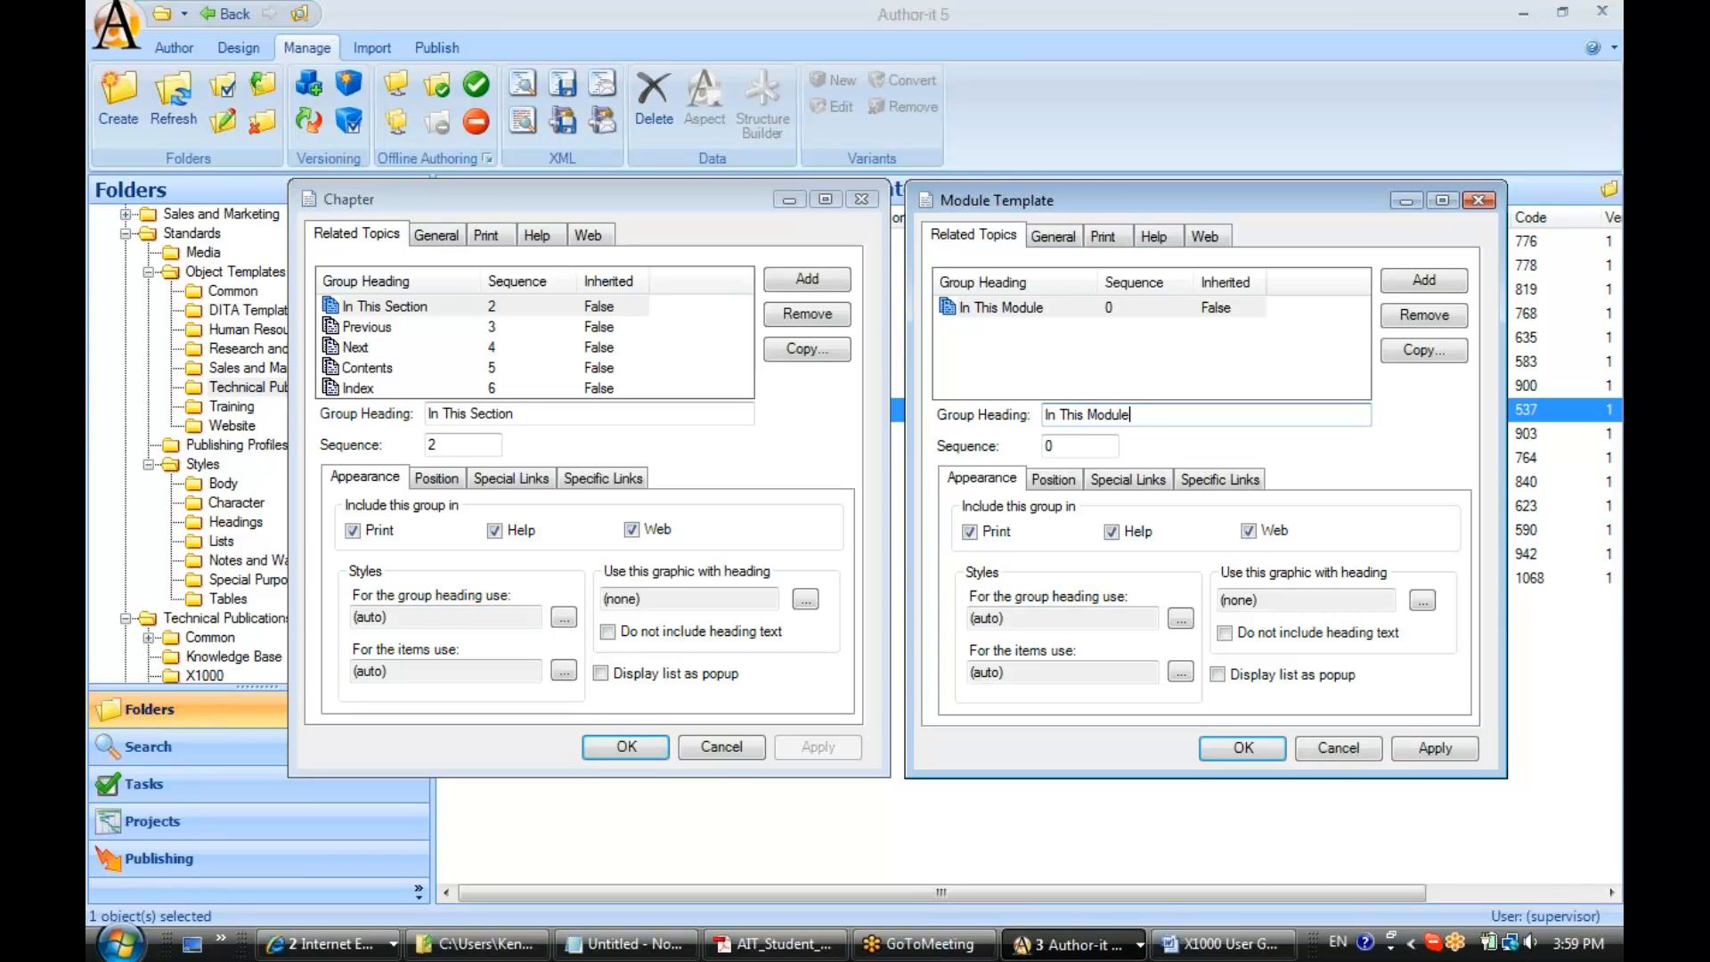
{"action": "key", "text": "Tab"}
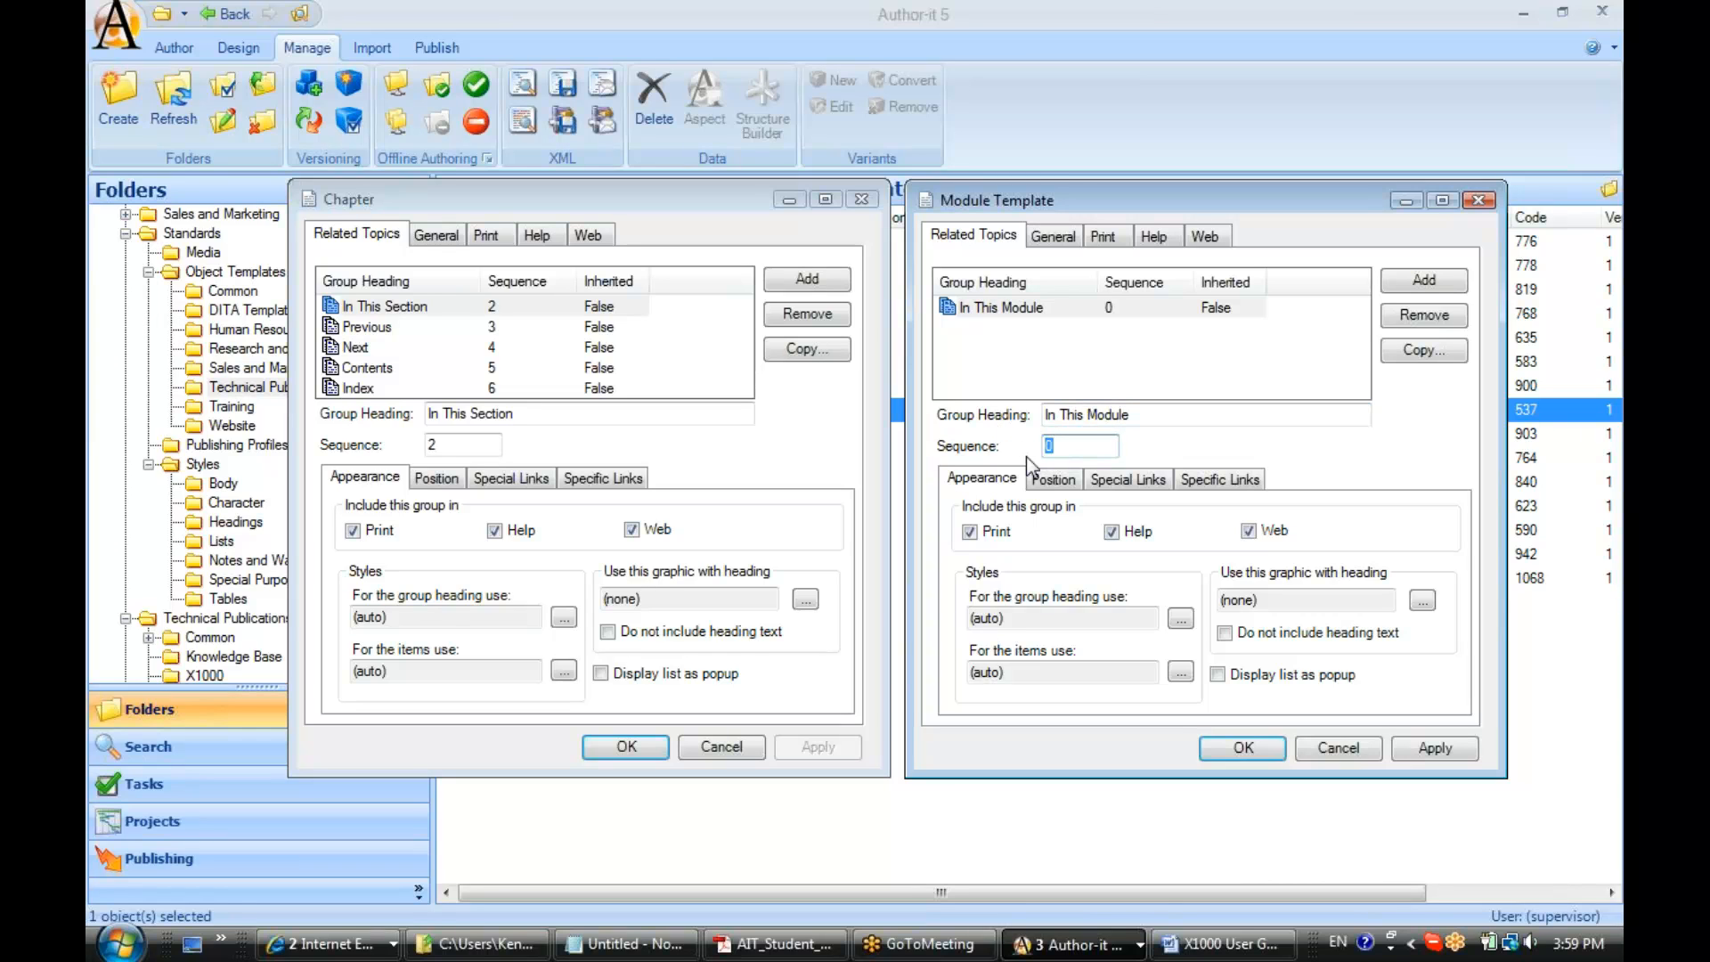
{"action": "type", "text": "1"}
{"action": "left_click", "coordinate": [1043, 680]}
{"action": "left_click", "coordinate": [1329, 600]}
Place the In This Module group below the topic heading and align it horizontally with a column width of 12 cm.
{"action": "left_click", "coordinate": [1055, 481]}
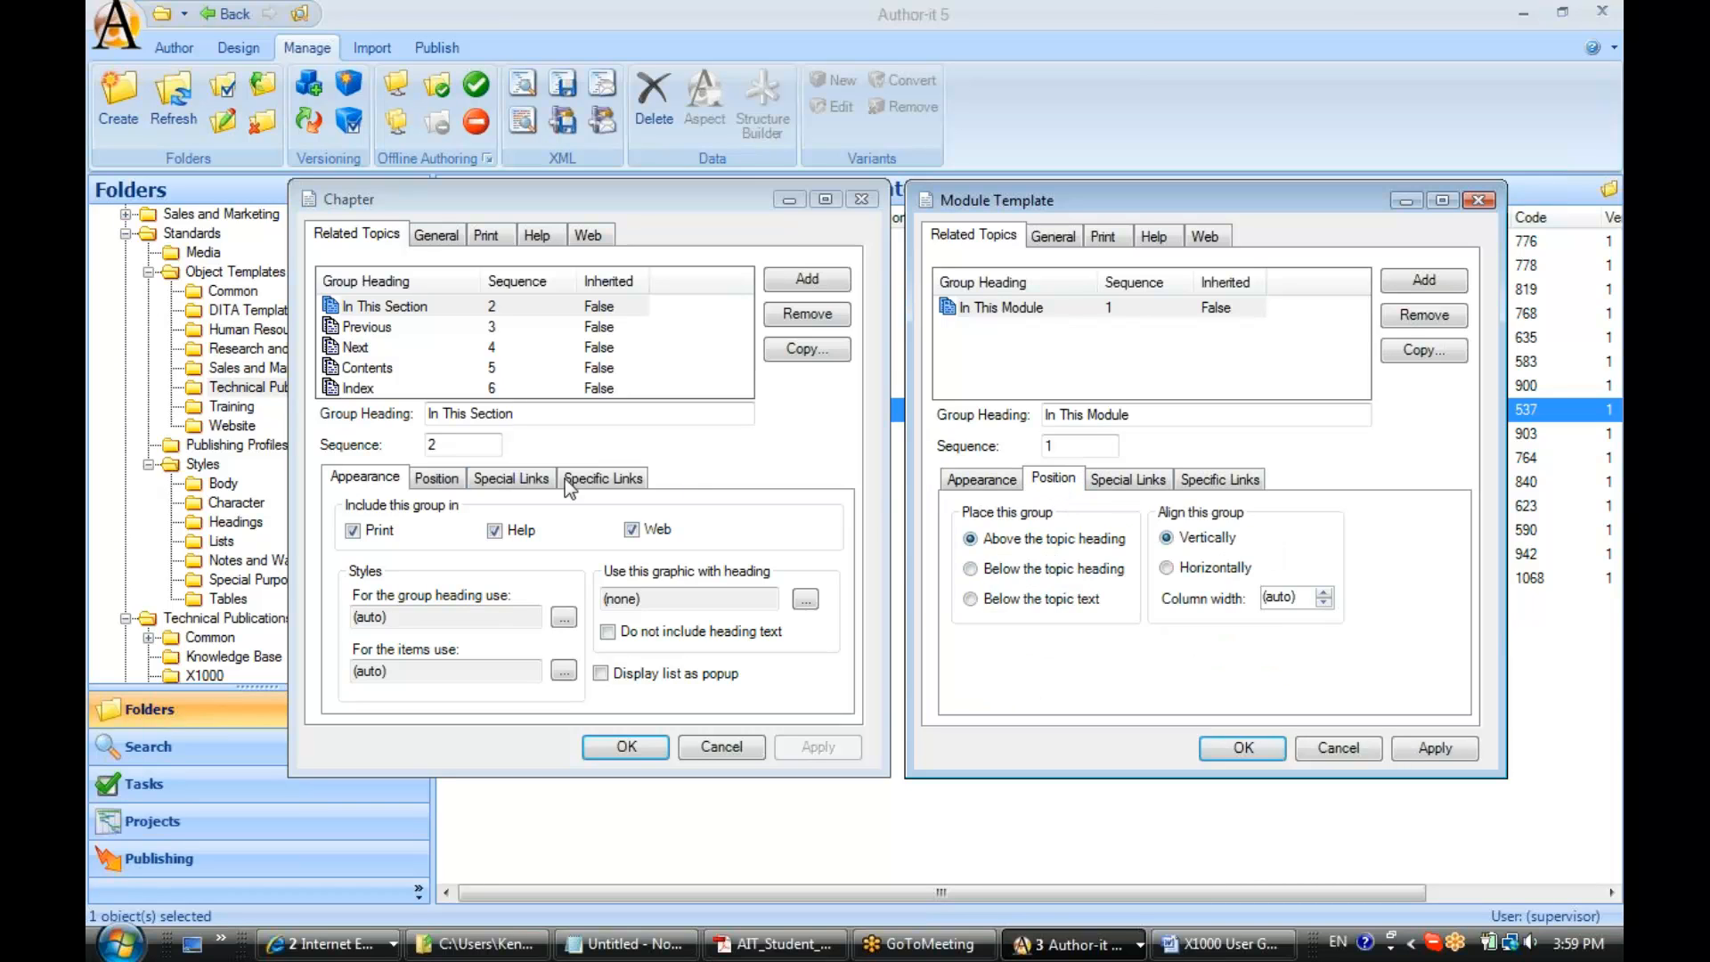
{"action": "left_click", "coordinate": [438, 478]}
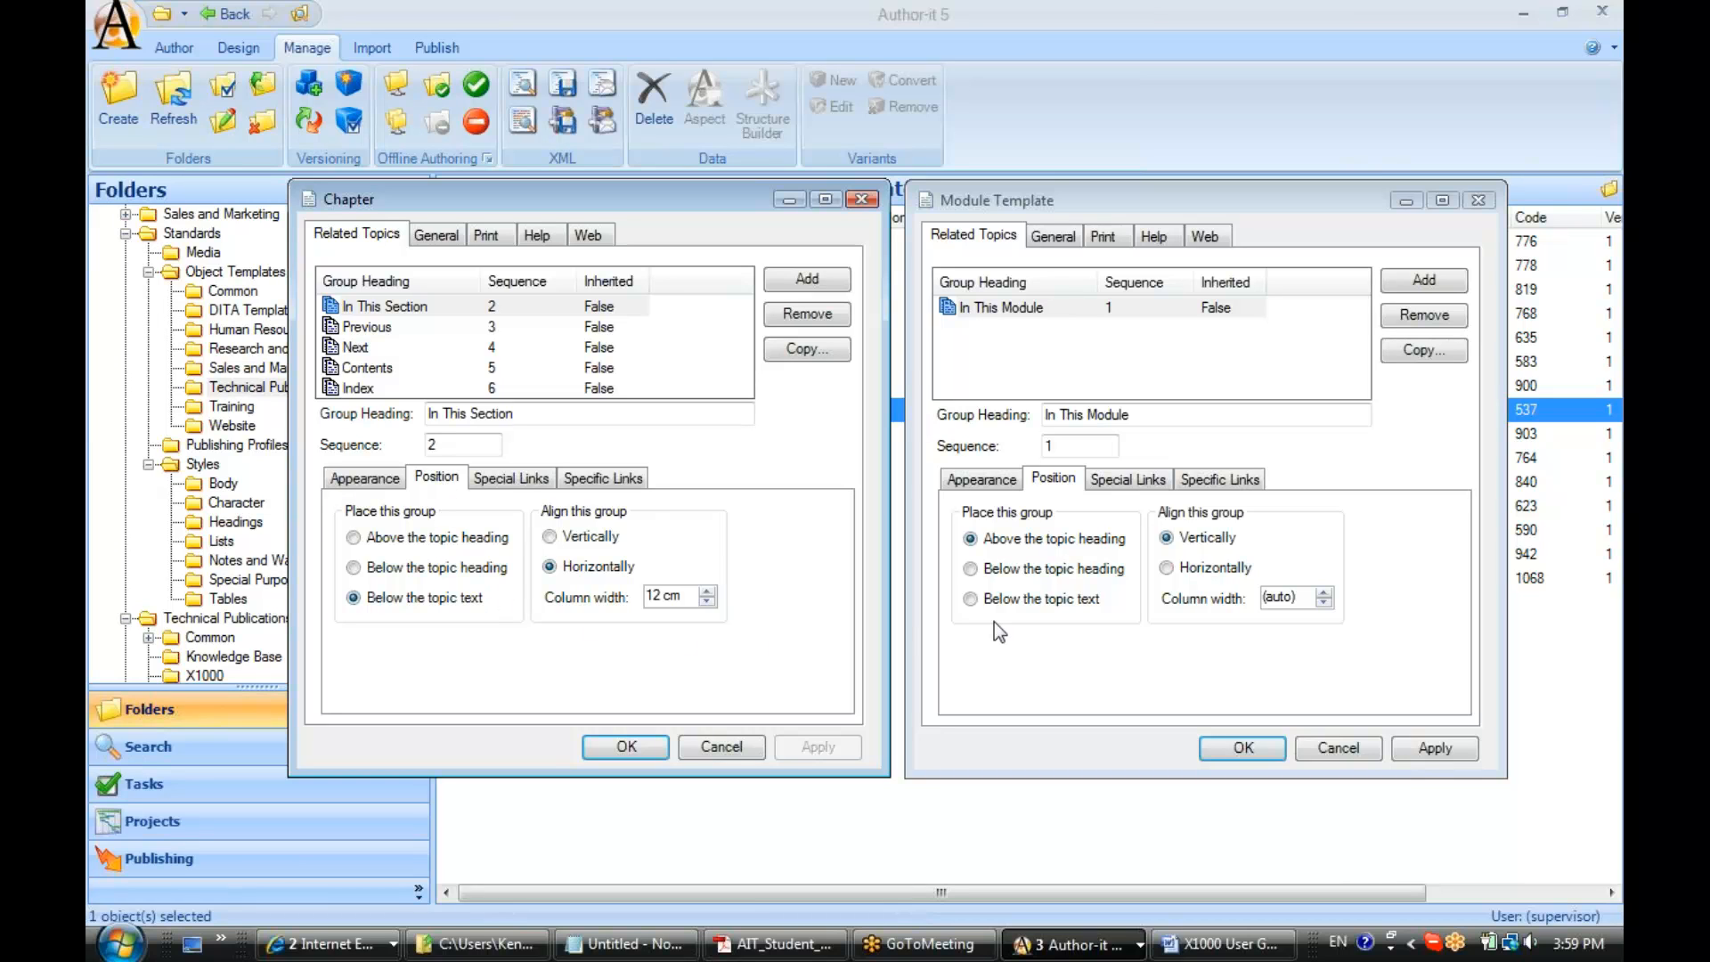
{"action": "left_click", "coordinate": [970, 571]}
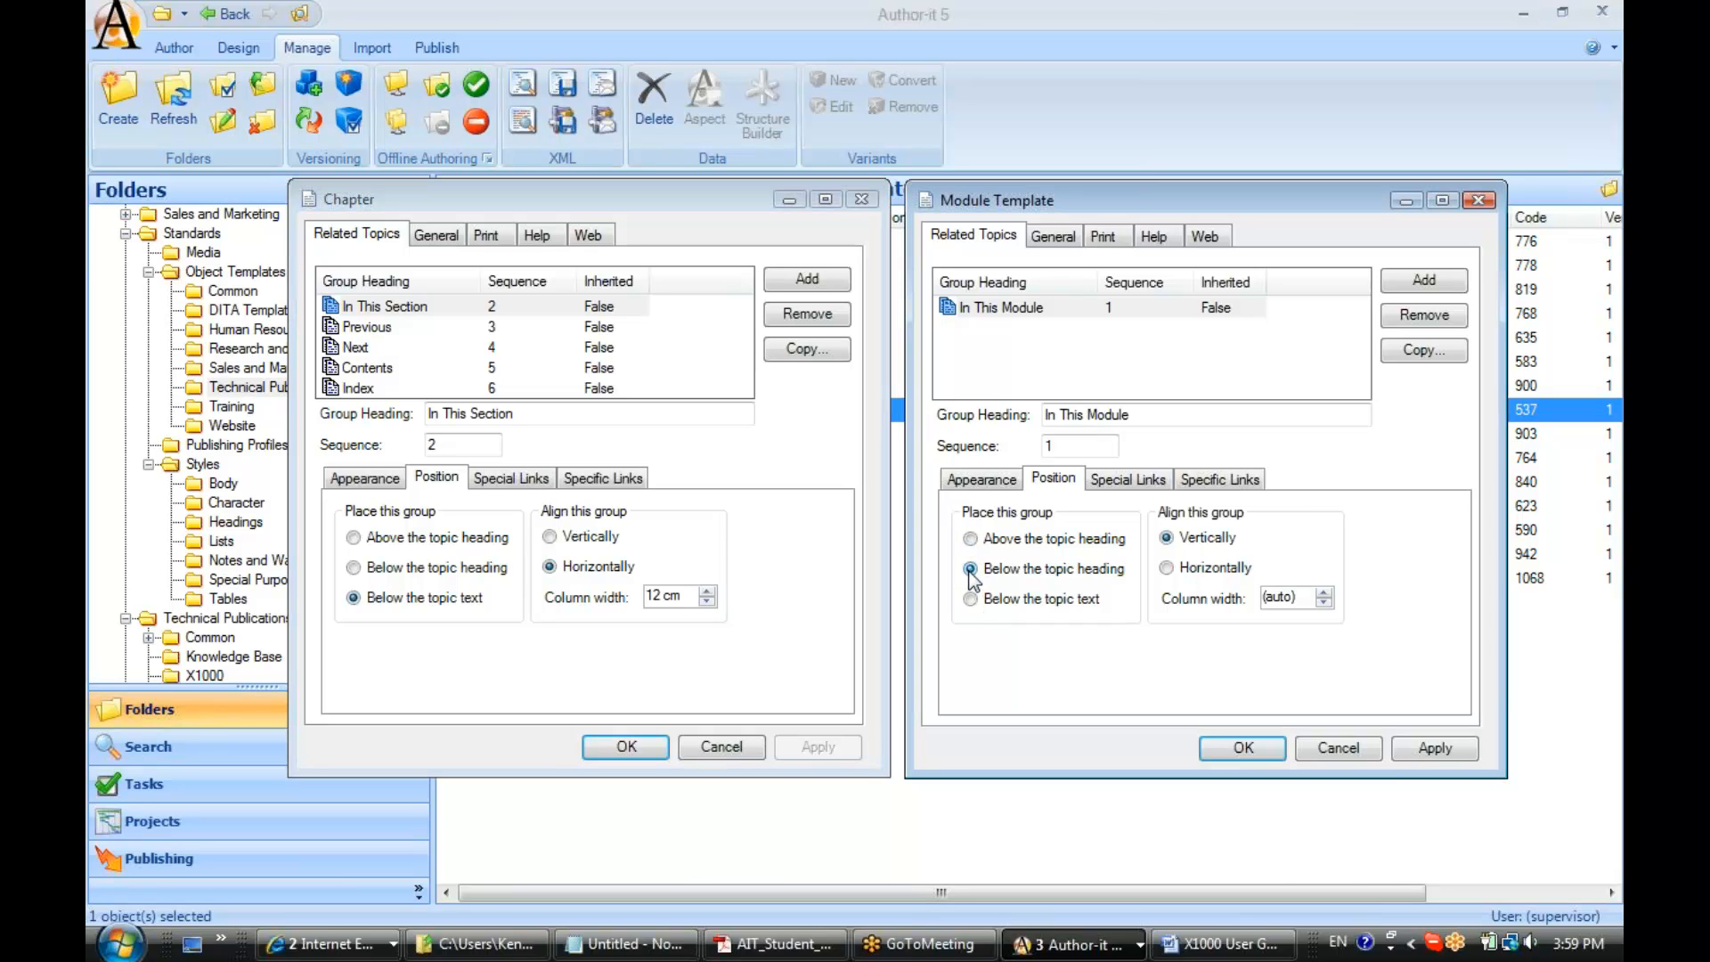
{"action": "left_click", "coordinate": [1167, 568]}
{"action": "left_click_drag", "start_coordinate": [1301, 607], "coordinate": [1234, 611]}
{"action": "type", "text": "2"}
{"action": "type", "text": "2"}
{"action": "type", "text": "cm"}
{"action": "left_click", "coordinate": [1142, 413]}
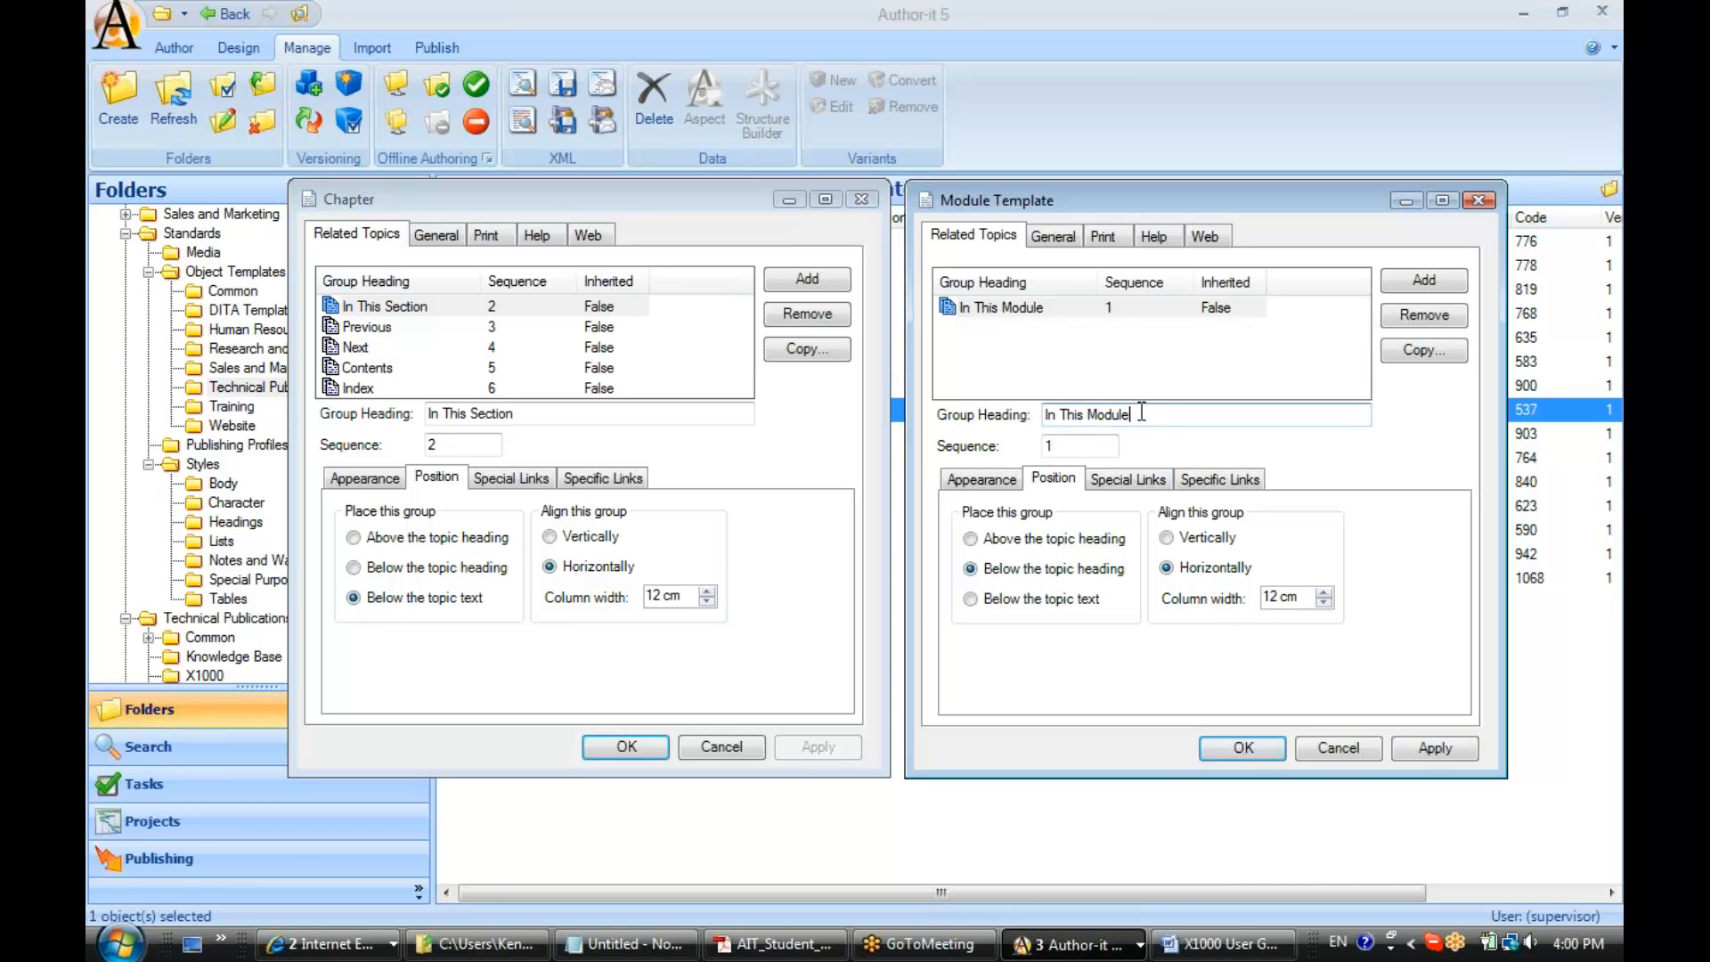
Enable child topics as special links for the In This Module group, save the Module Template properties, and close the Chapter properties.
{"action": "left_click", "coordinate": [511, 477]}
{"action": "left_click", "coordinate": [1125, 479]}
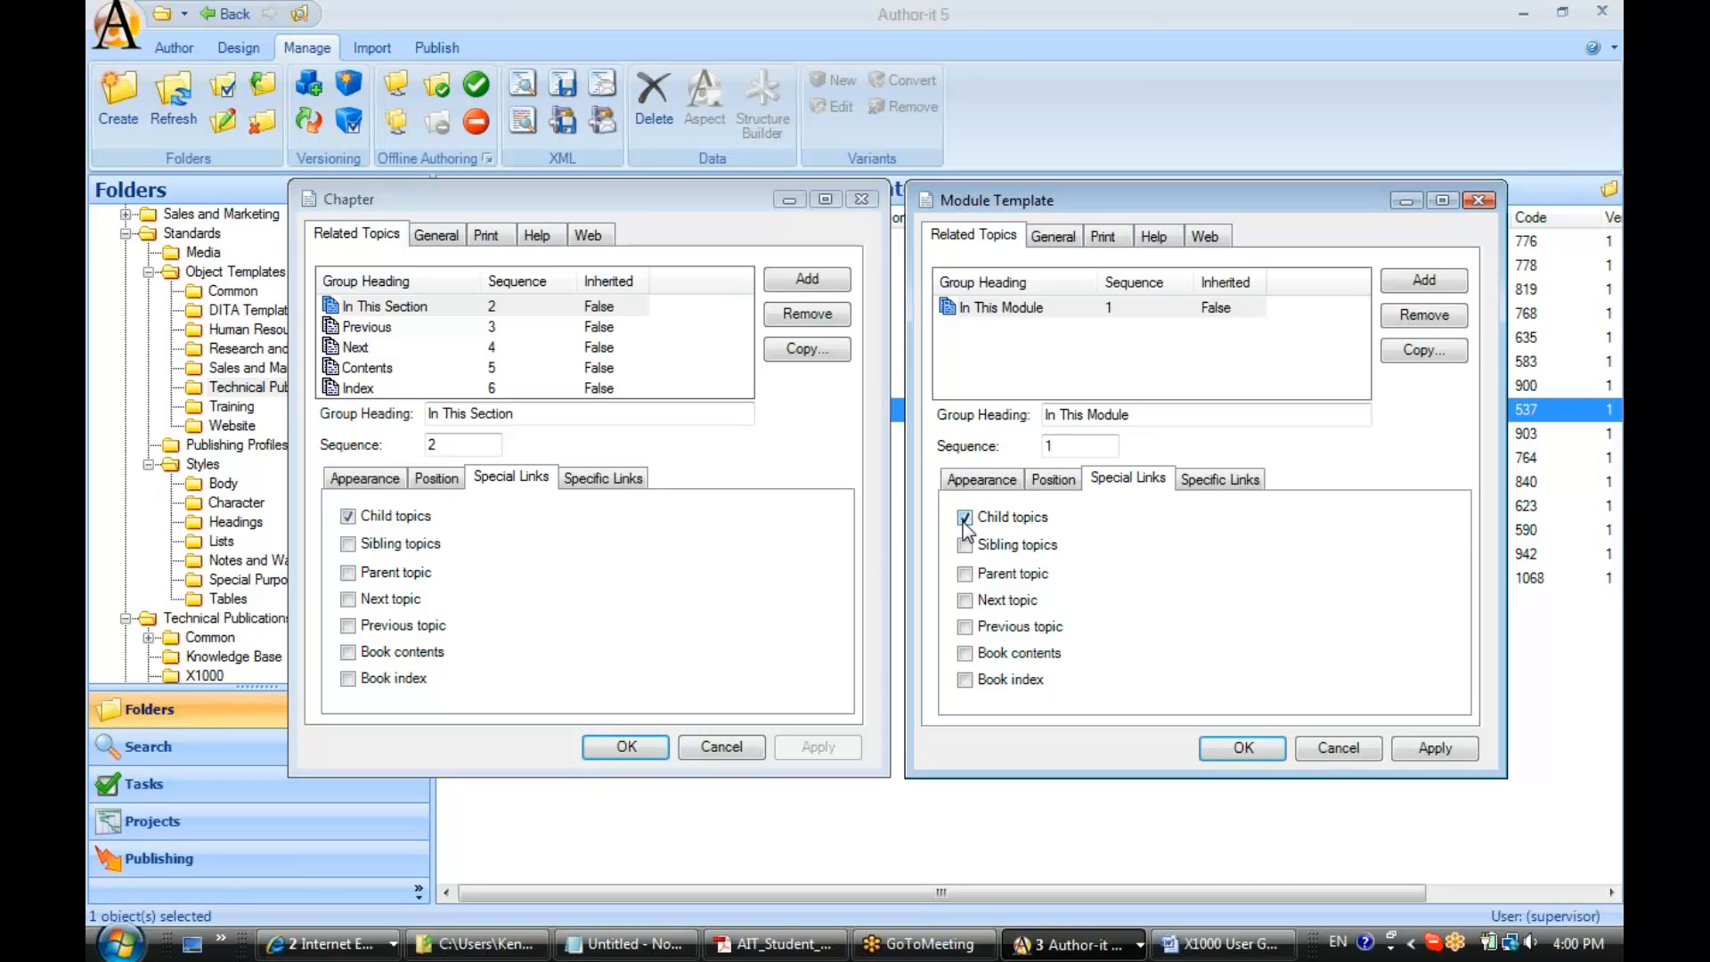
{"action": "left_click", "coordinate": [1243, 748]}
{"action": "left_click", "coordinate": [663, 748]}
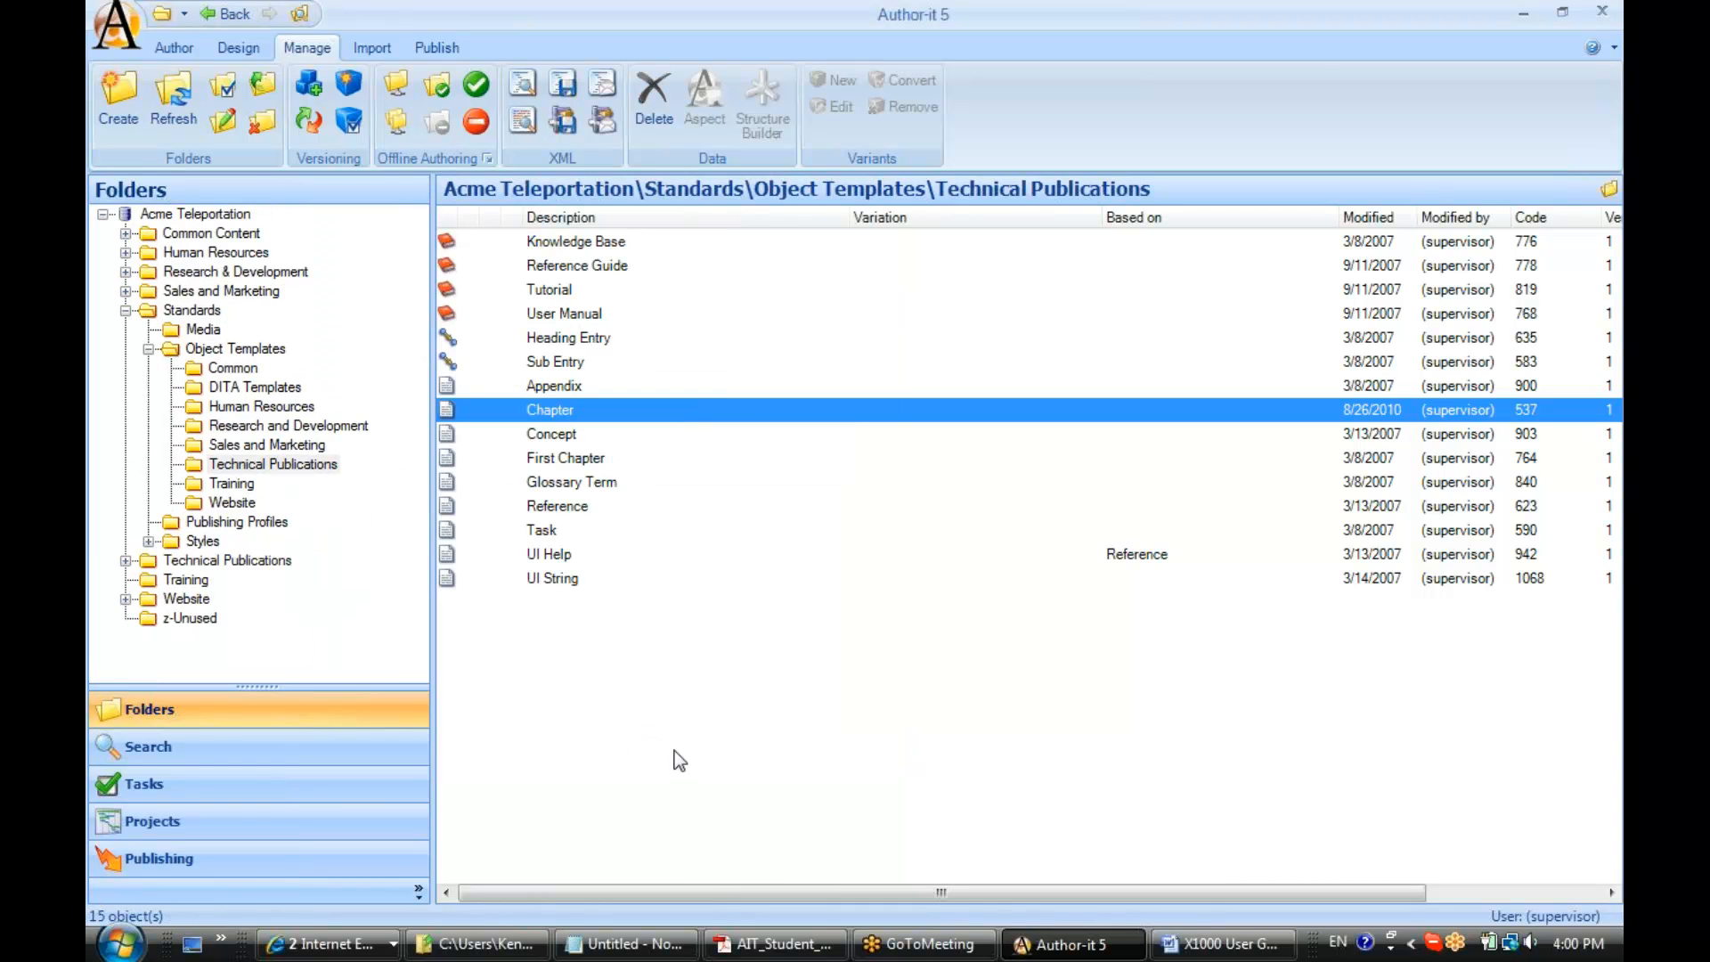
Publish the Teleportation Training Manual from the Training folder to a Word document and view the output.
{"action": "left_click", "coordinate": [185, 581]}
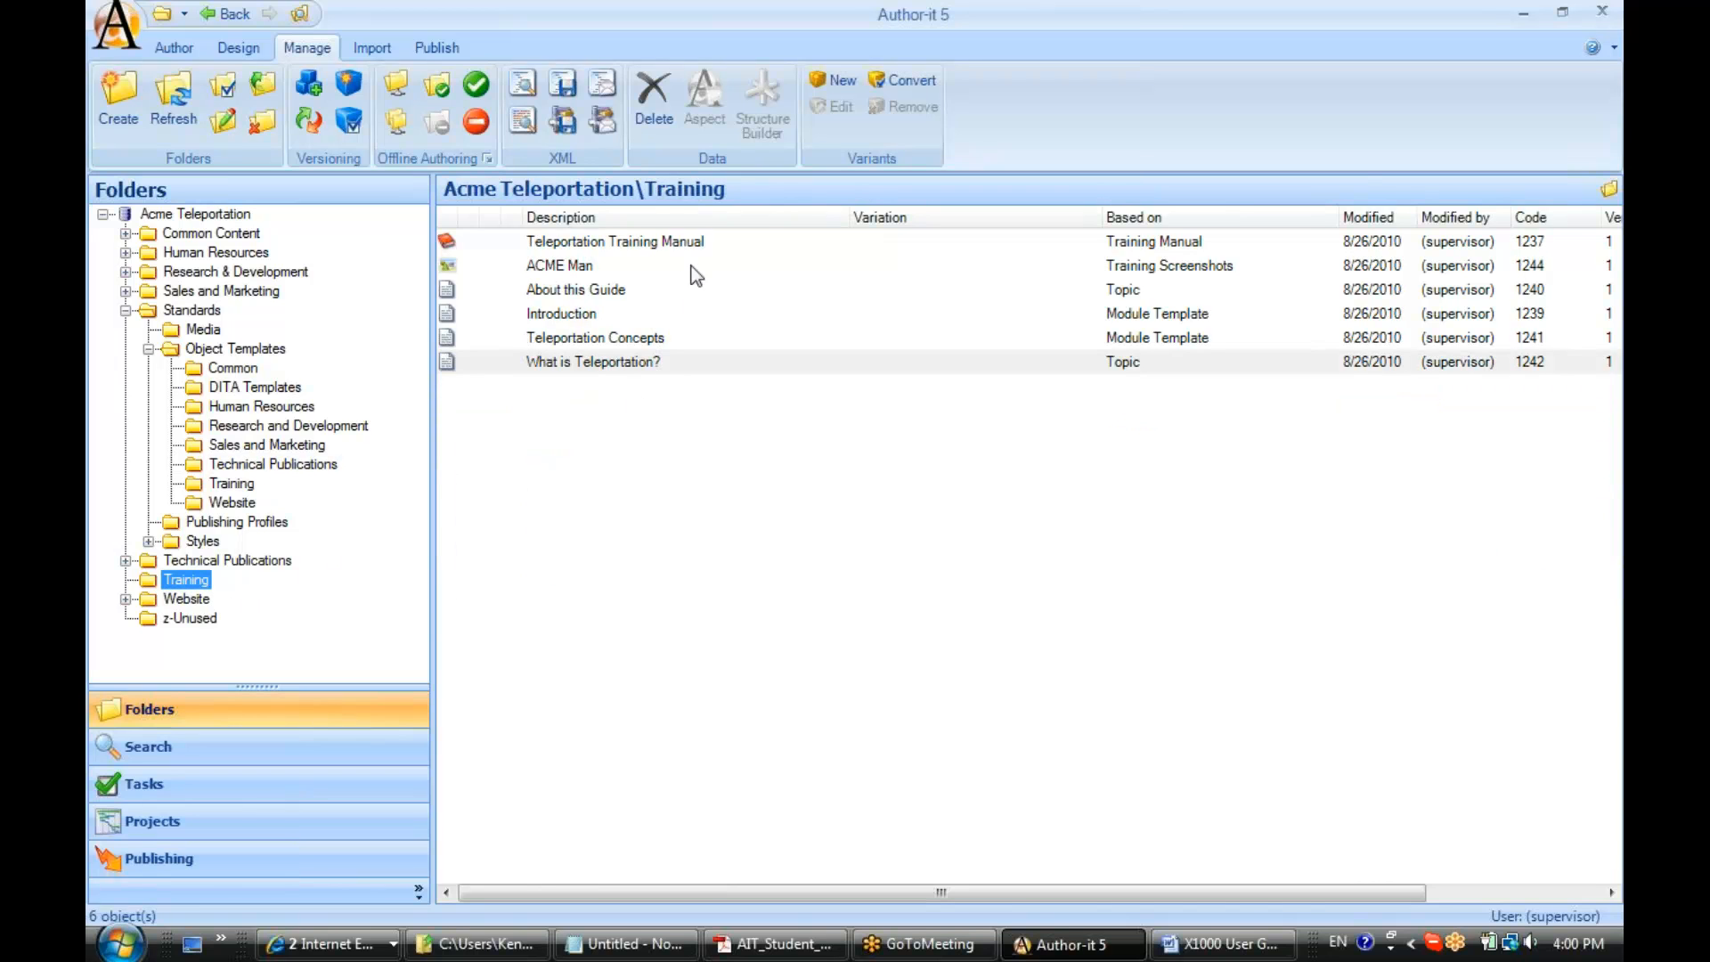
{"action": "left_click", "coordinate": [655, 244]}
{"action": "right_click", "coordinate": [655, 244]}
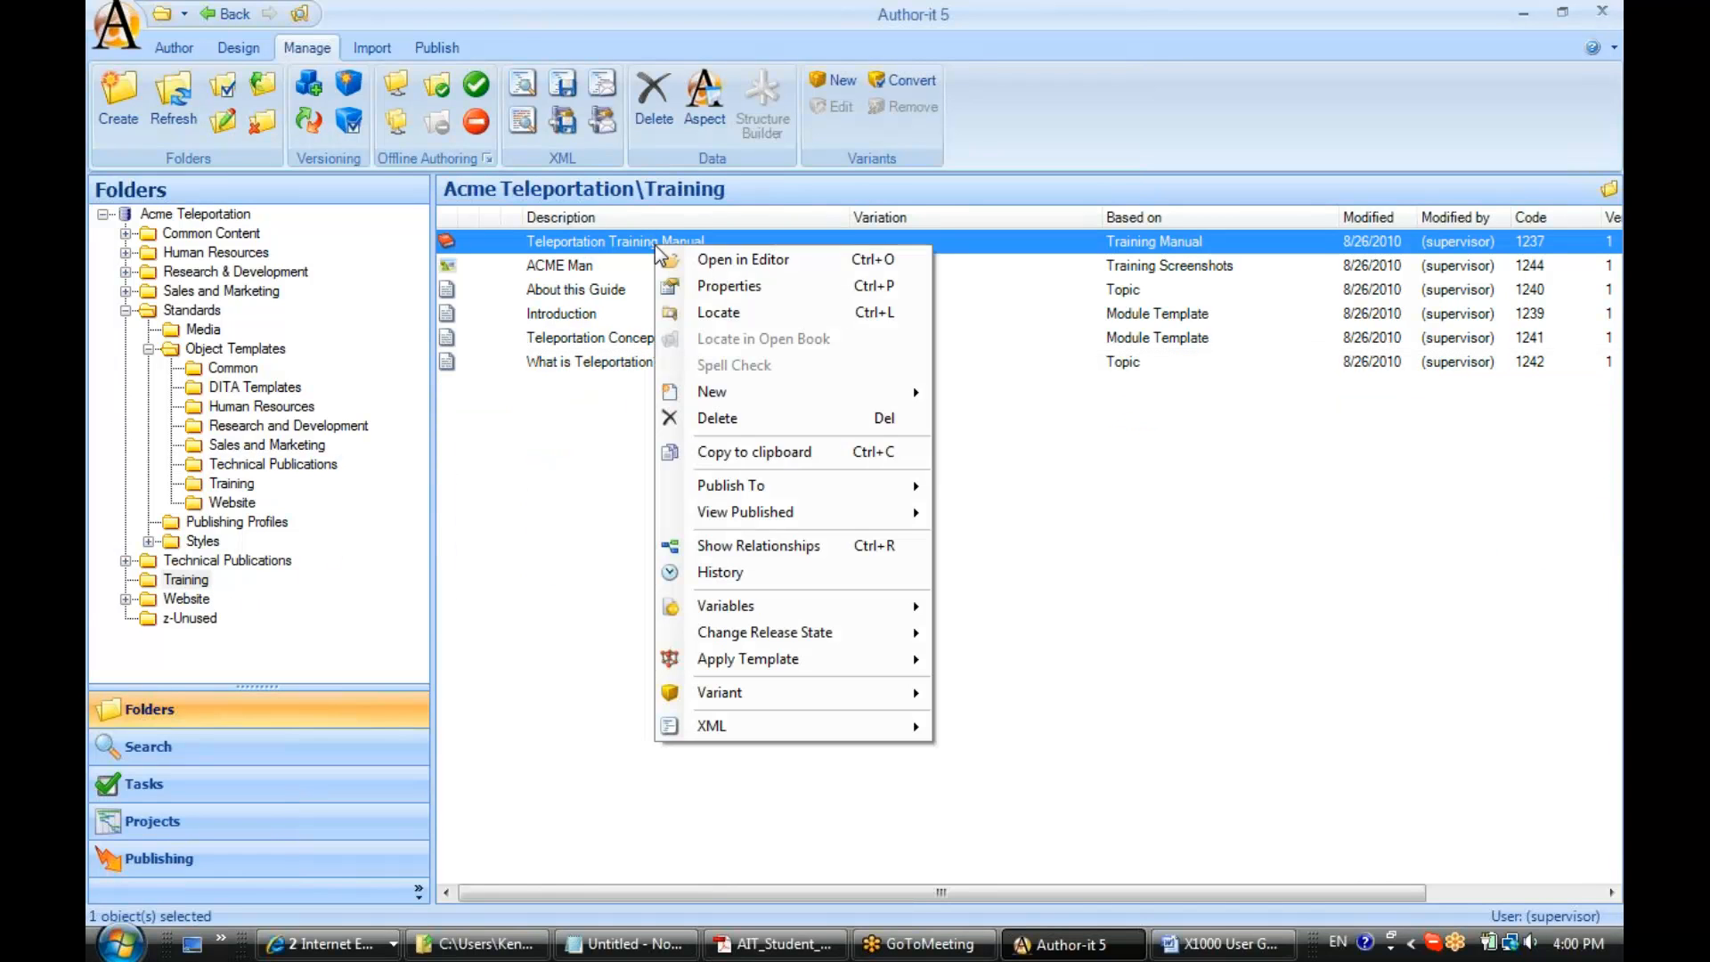
{"action": "mouse_move", "coordinate": [891, 496]}
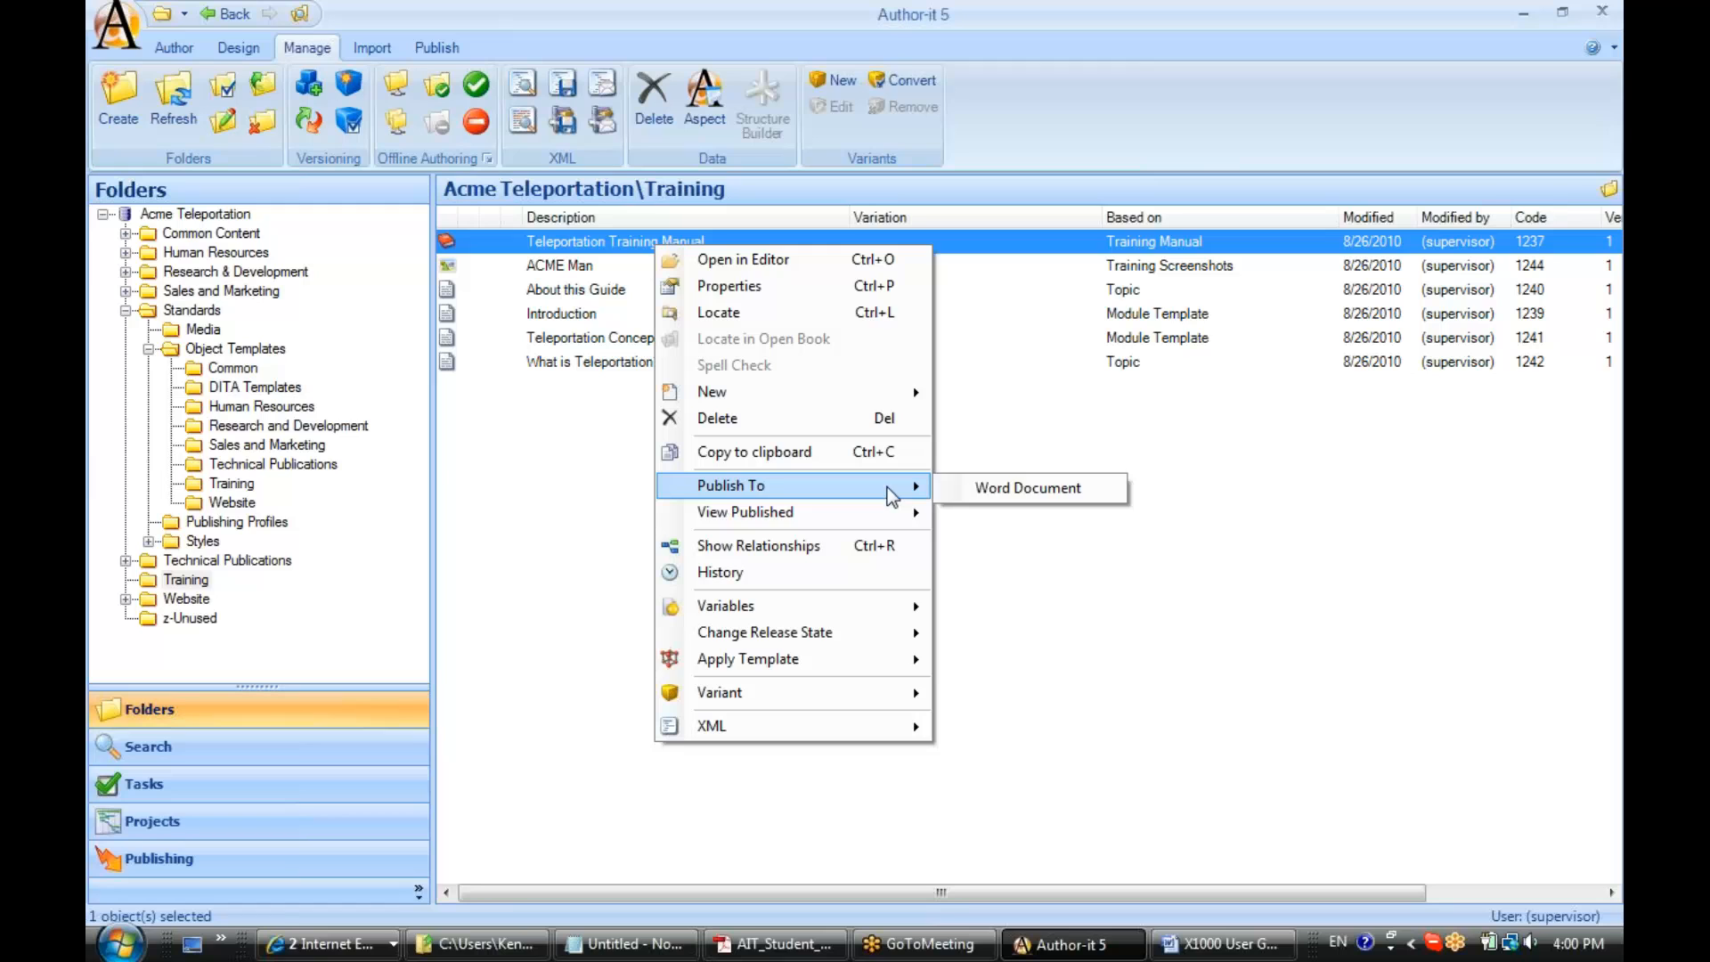
{"action": "left_click", "coordinate": [1005, 487]}
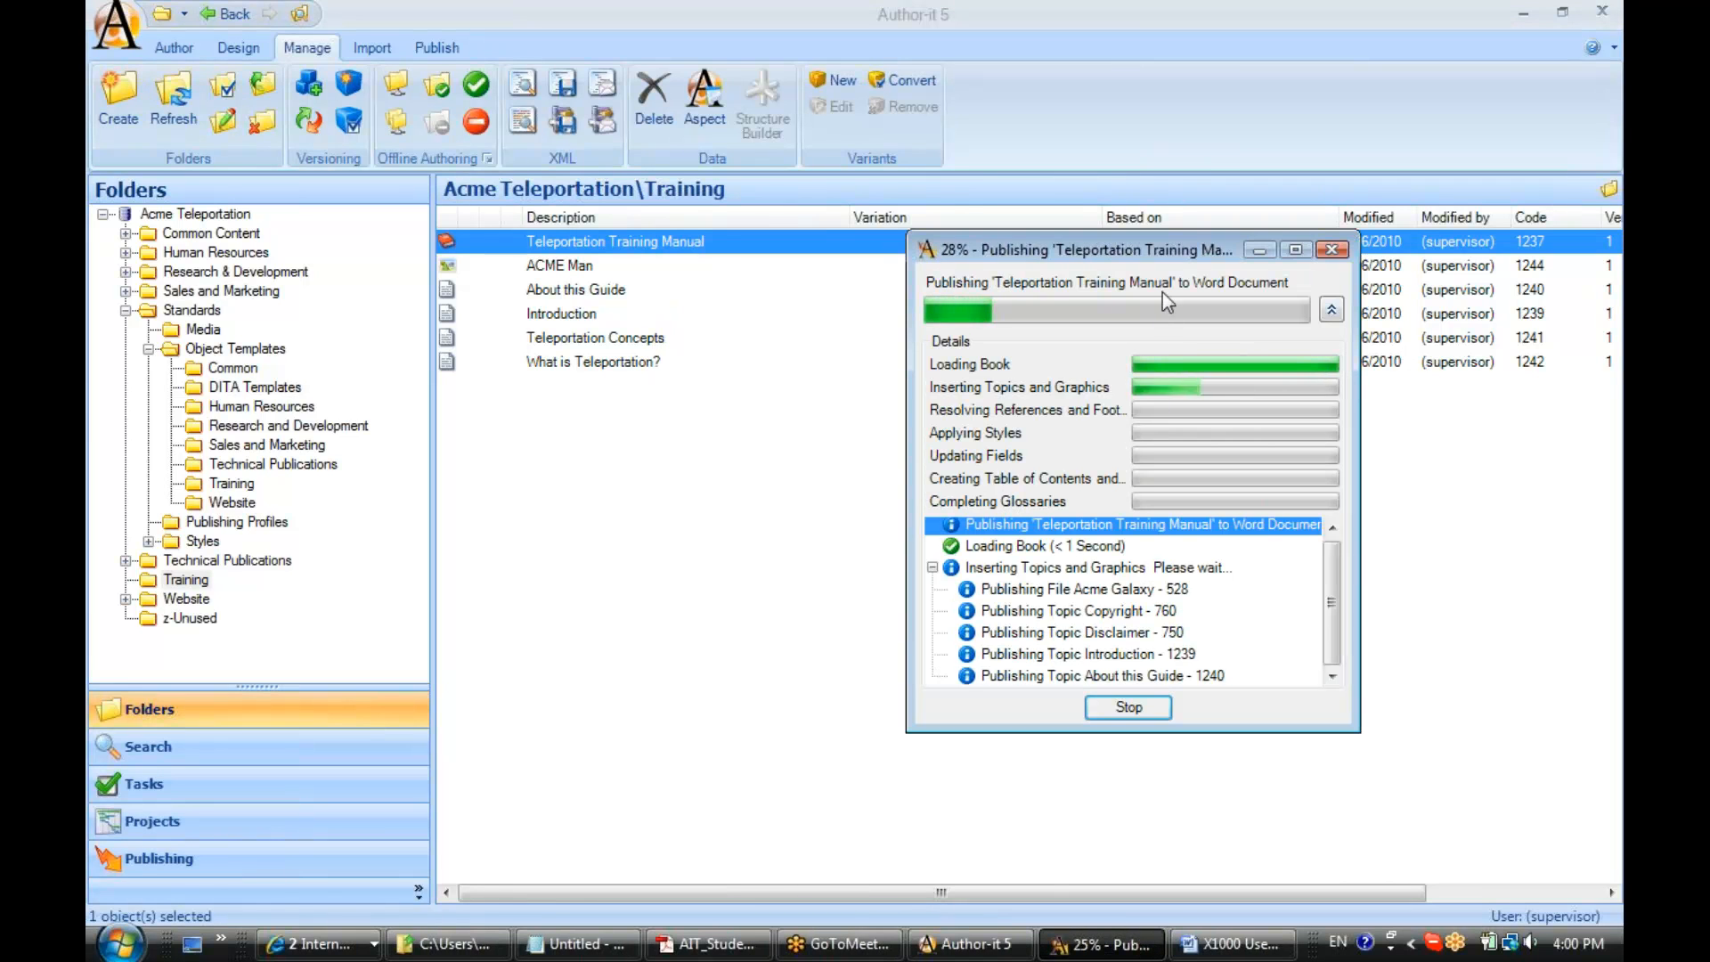
{"action": "left_click_drag", "start_coordinate": [1176, 249], "coordinate": [1065, 255]}
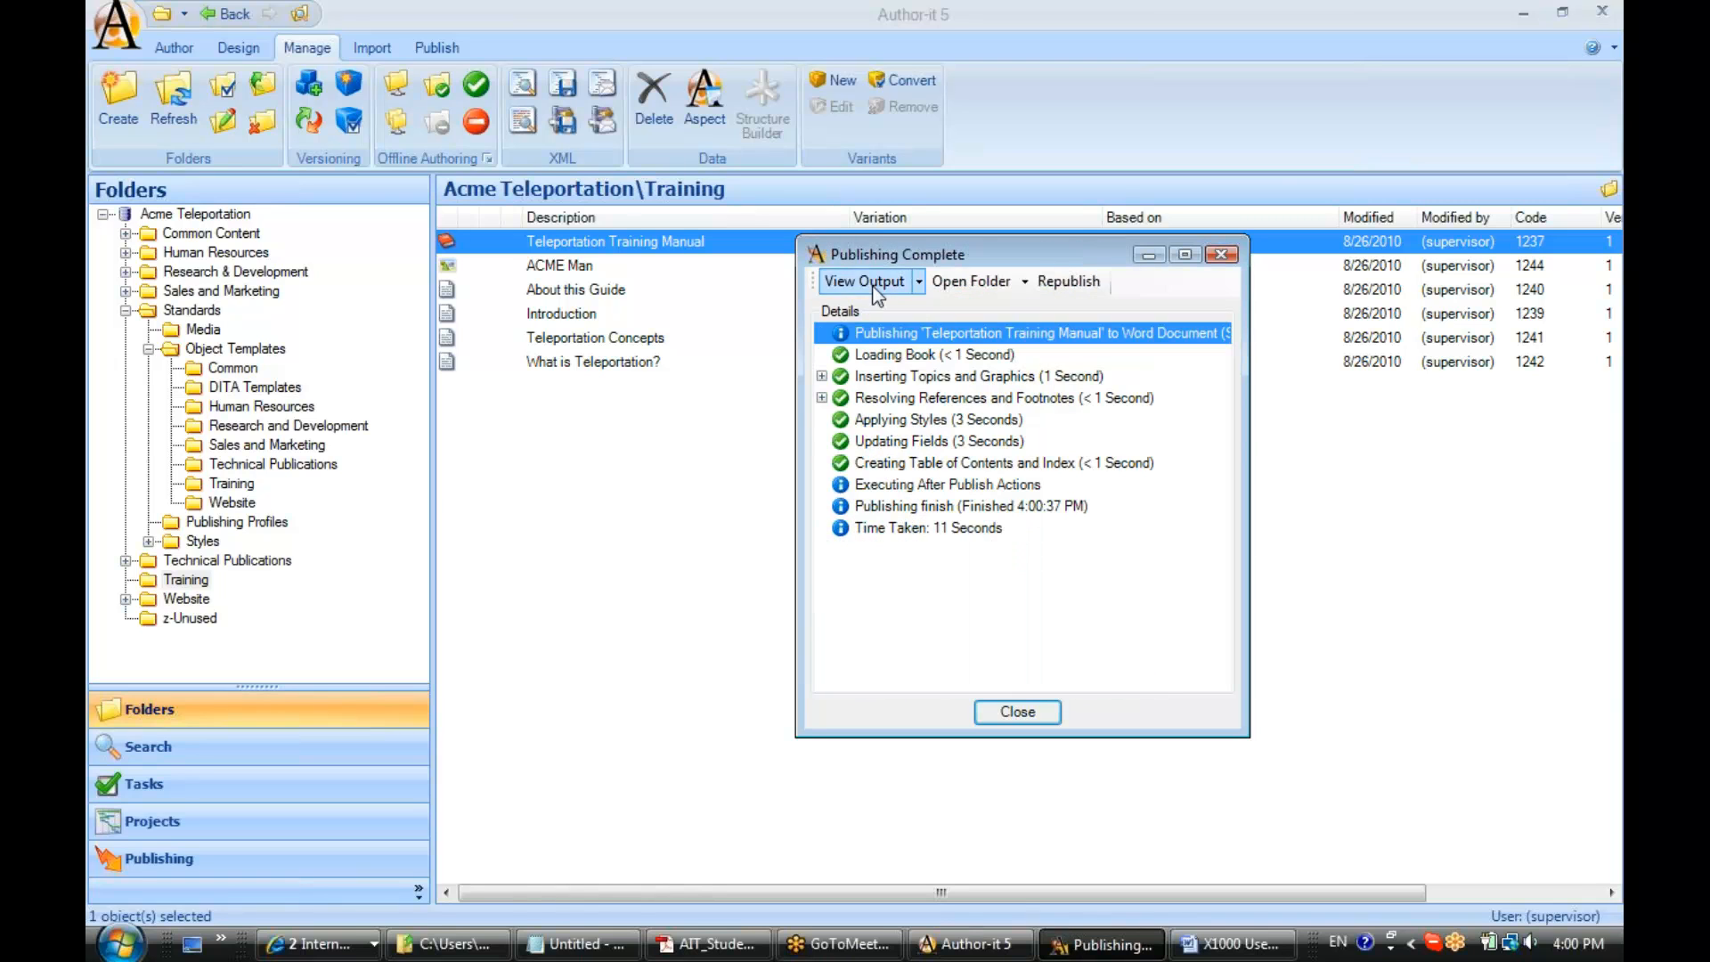
{"action": "left_click", "coordinate": [865, 281]}
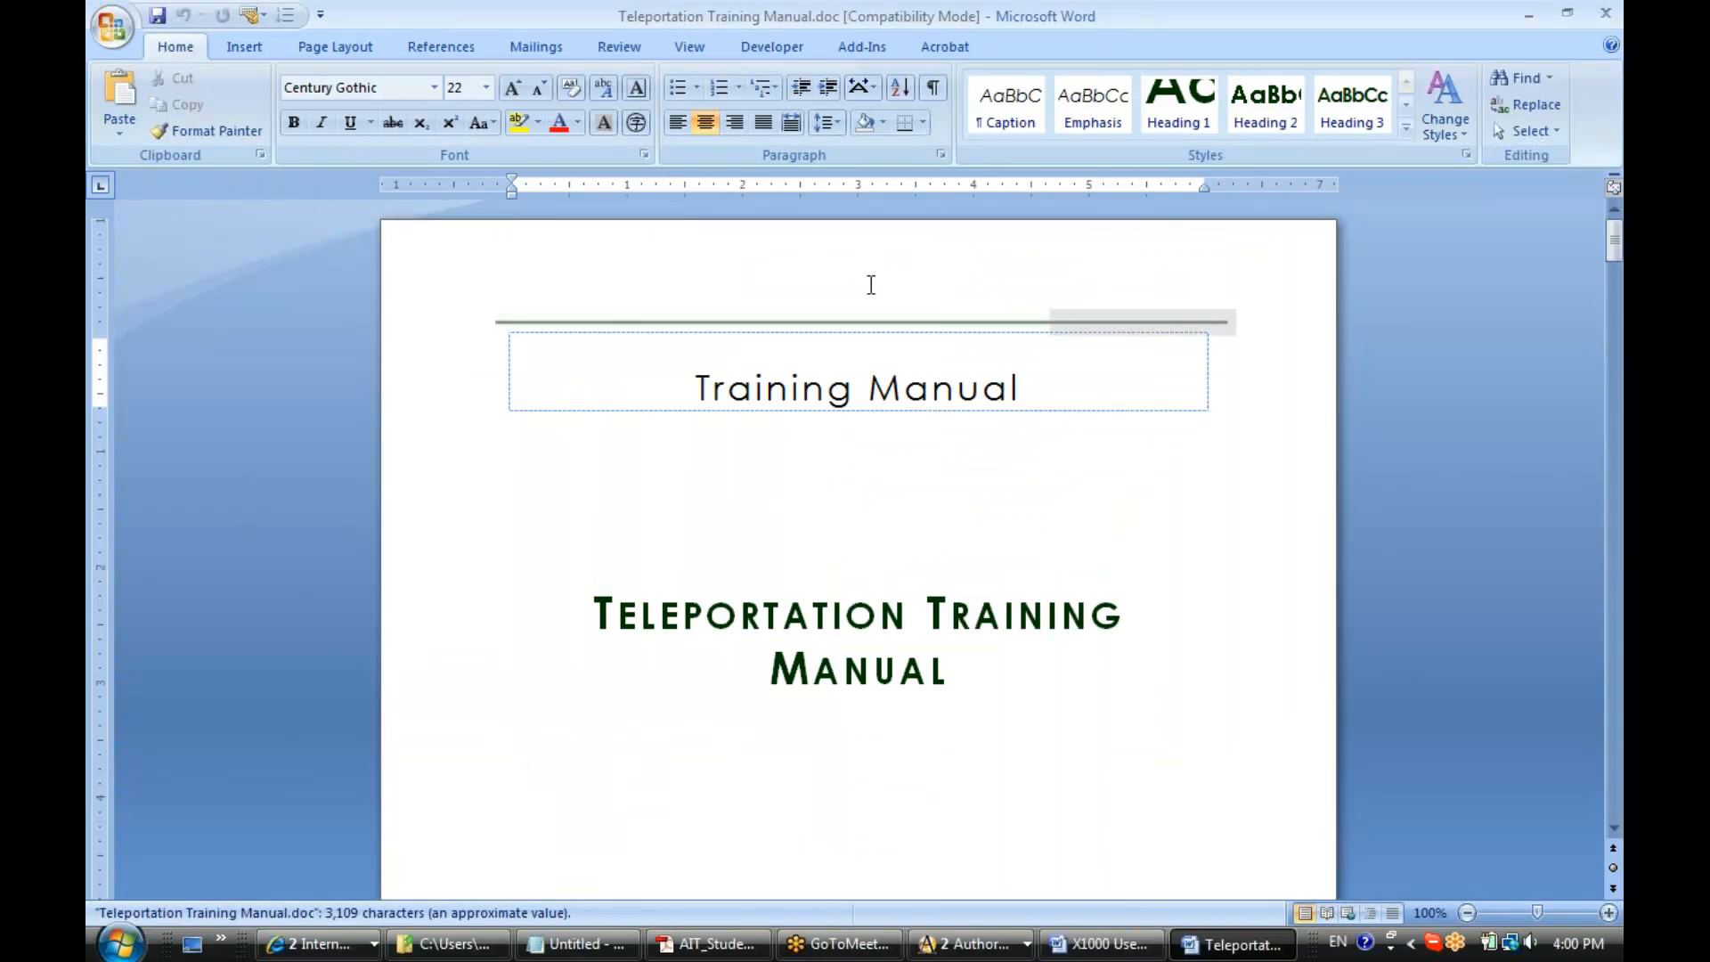
Go to the Module A Introduction page of the published manual and examine the table that holds the In This Module links.
{"action": "scroll", "coordinate": [871, 285], "scroll_direction": "down", "scroll_amount": 10}
{"action": "scroll", "coordinate": [871, 285], "scroll_direction": "down", "scroll_amount": 20}
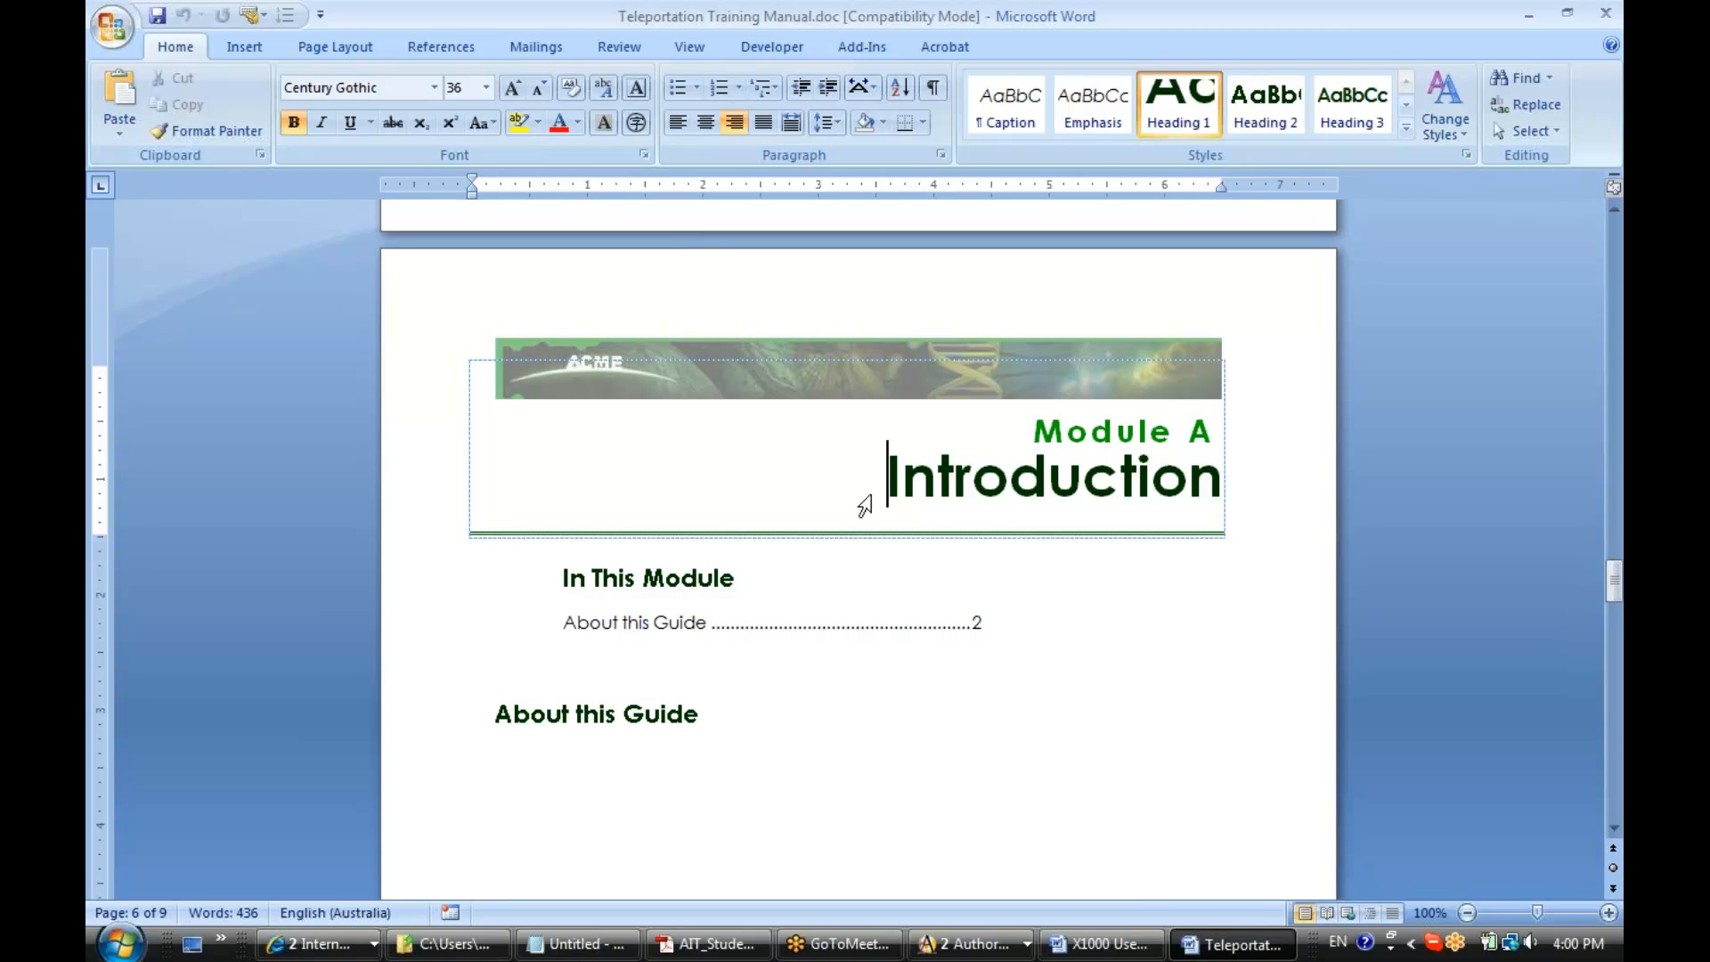
{"action": "left_click", "coordinate": [871, 496]}
{"action": "left_click", "coordinate": [668, 578]}
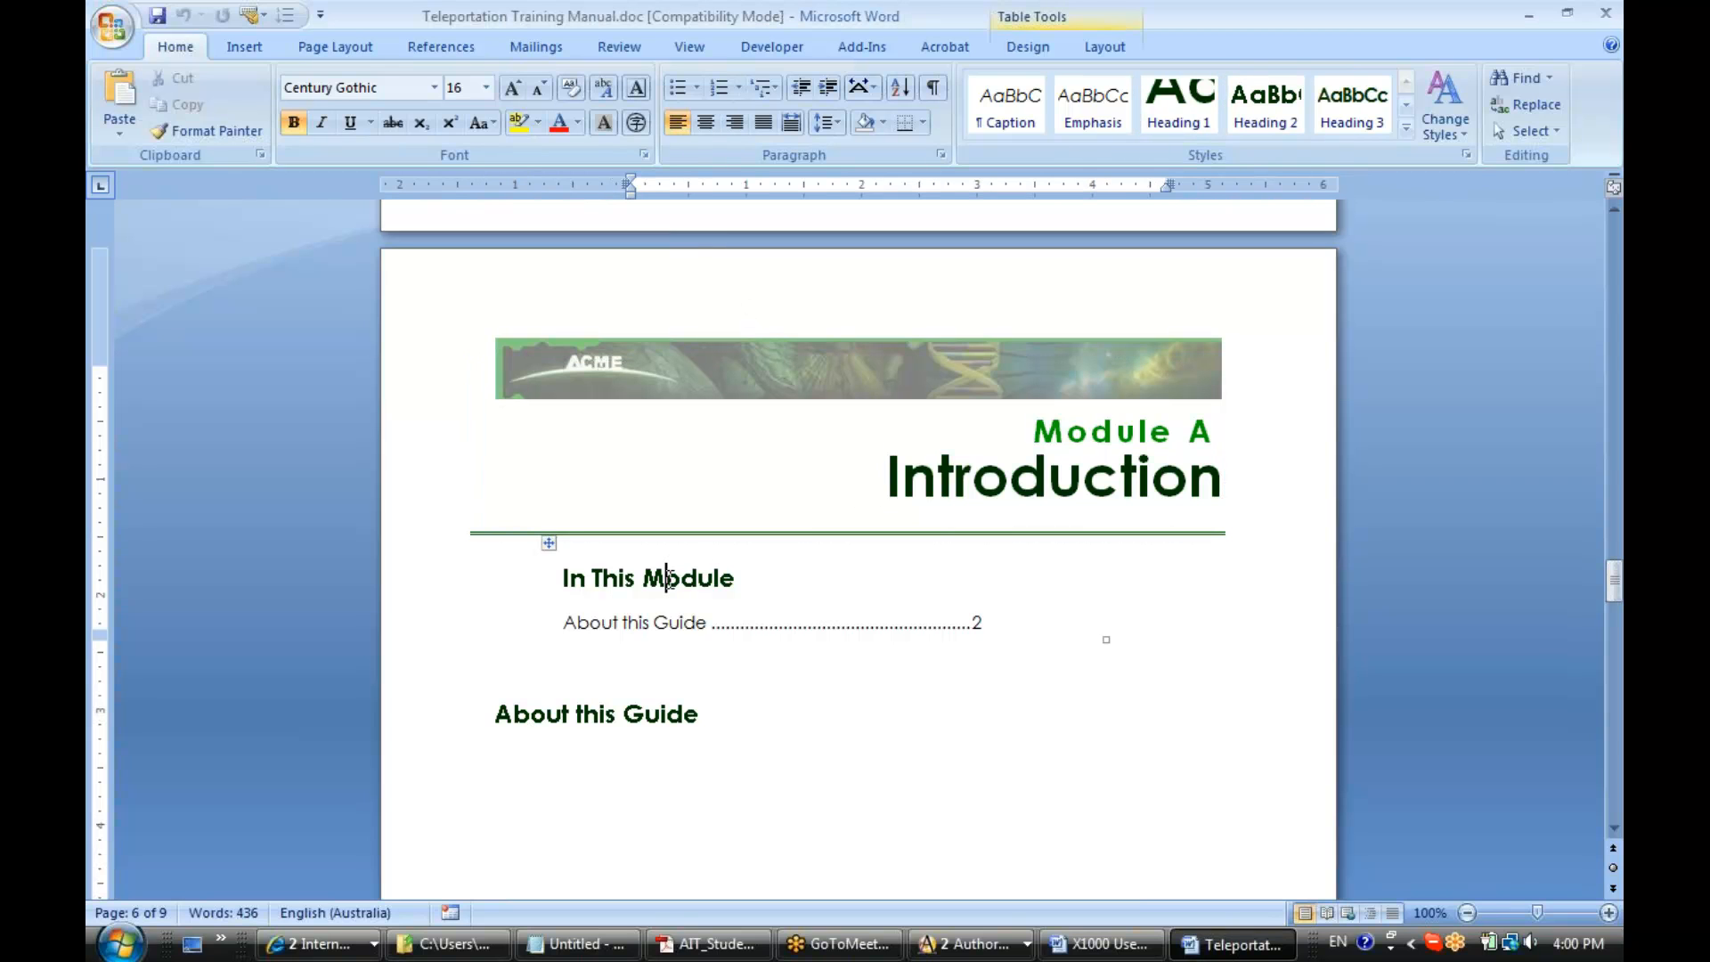
{"action": "left_click", "coordinate": [546, 544]}
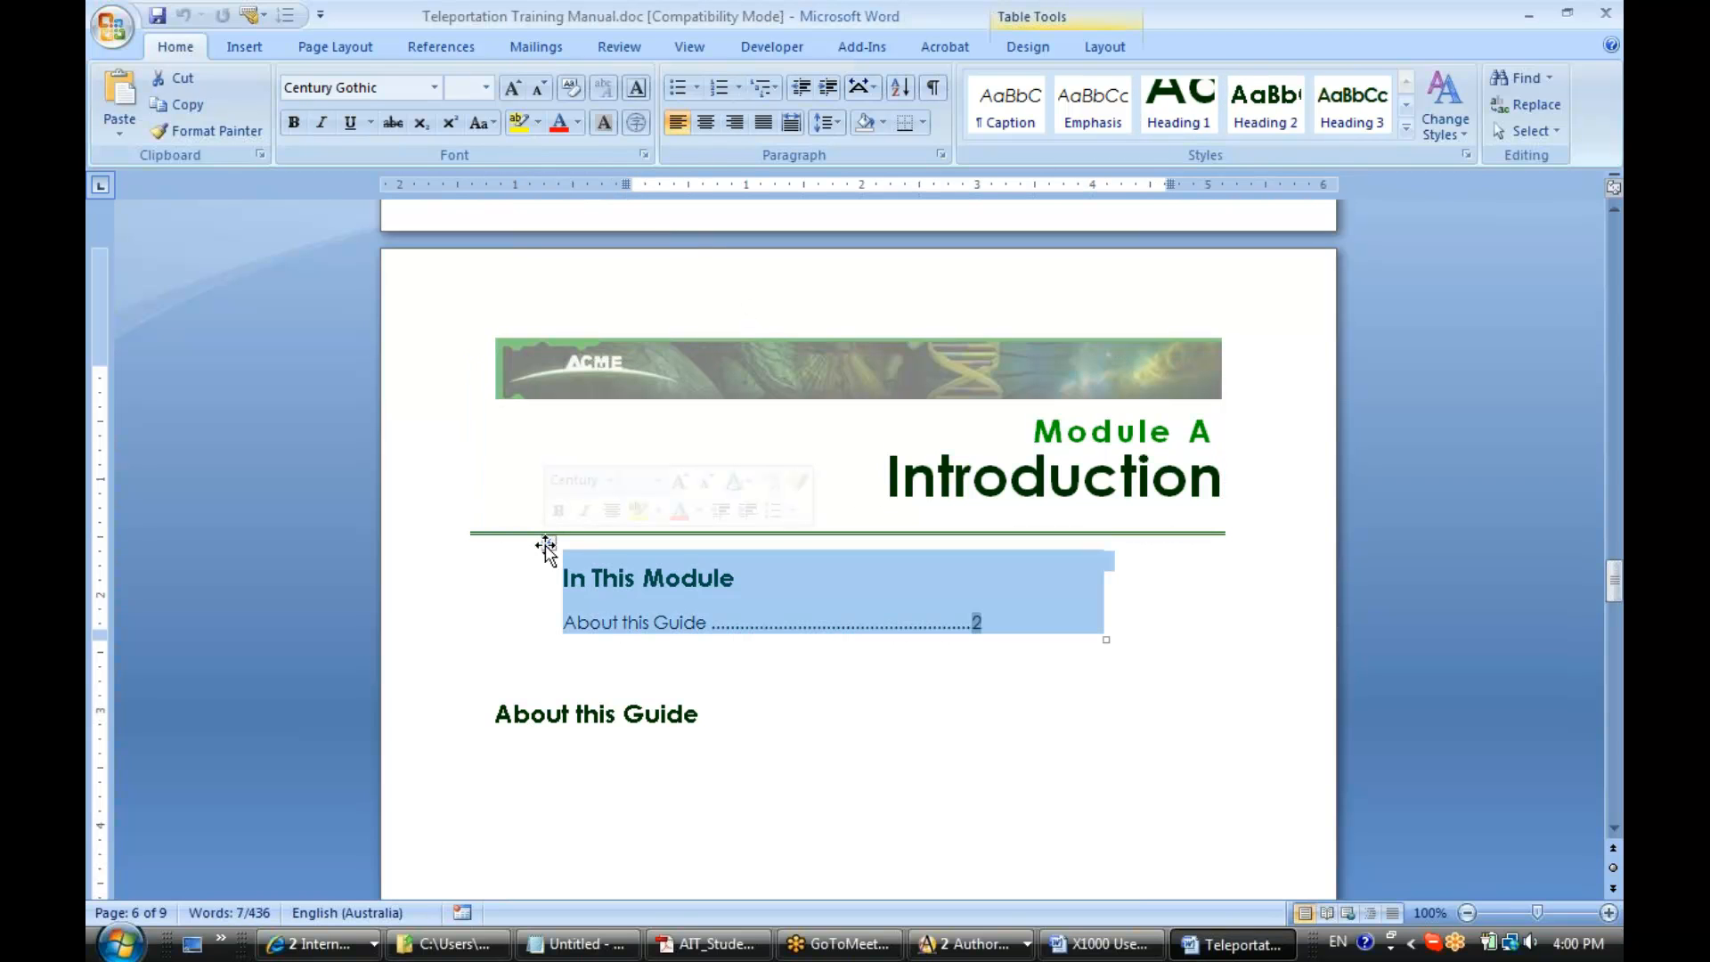
{"action": "left_click", "coordinate": [602, 577]}
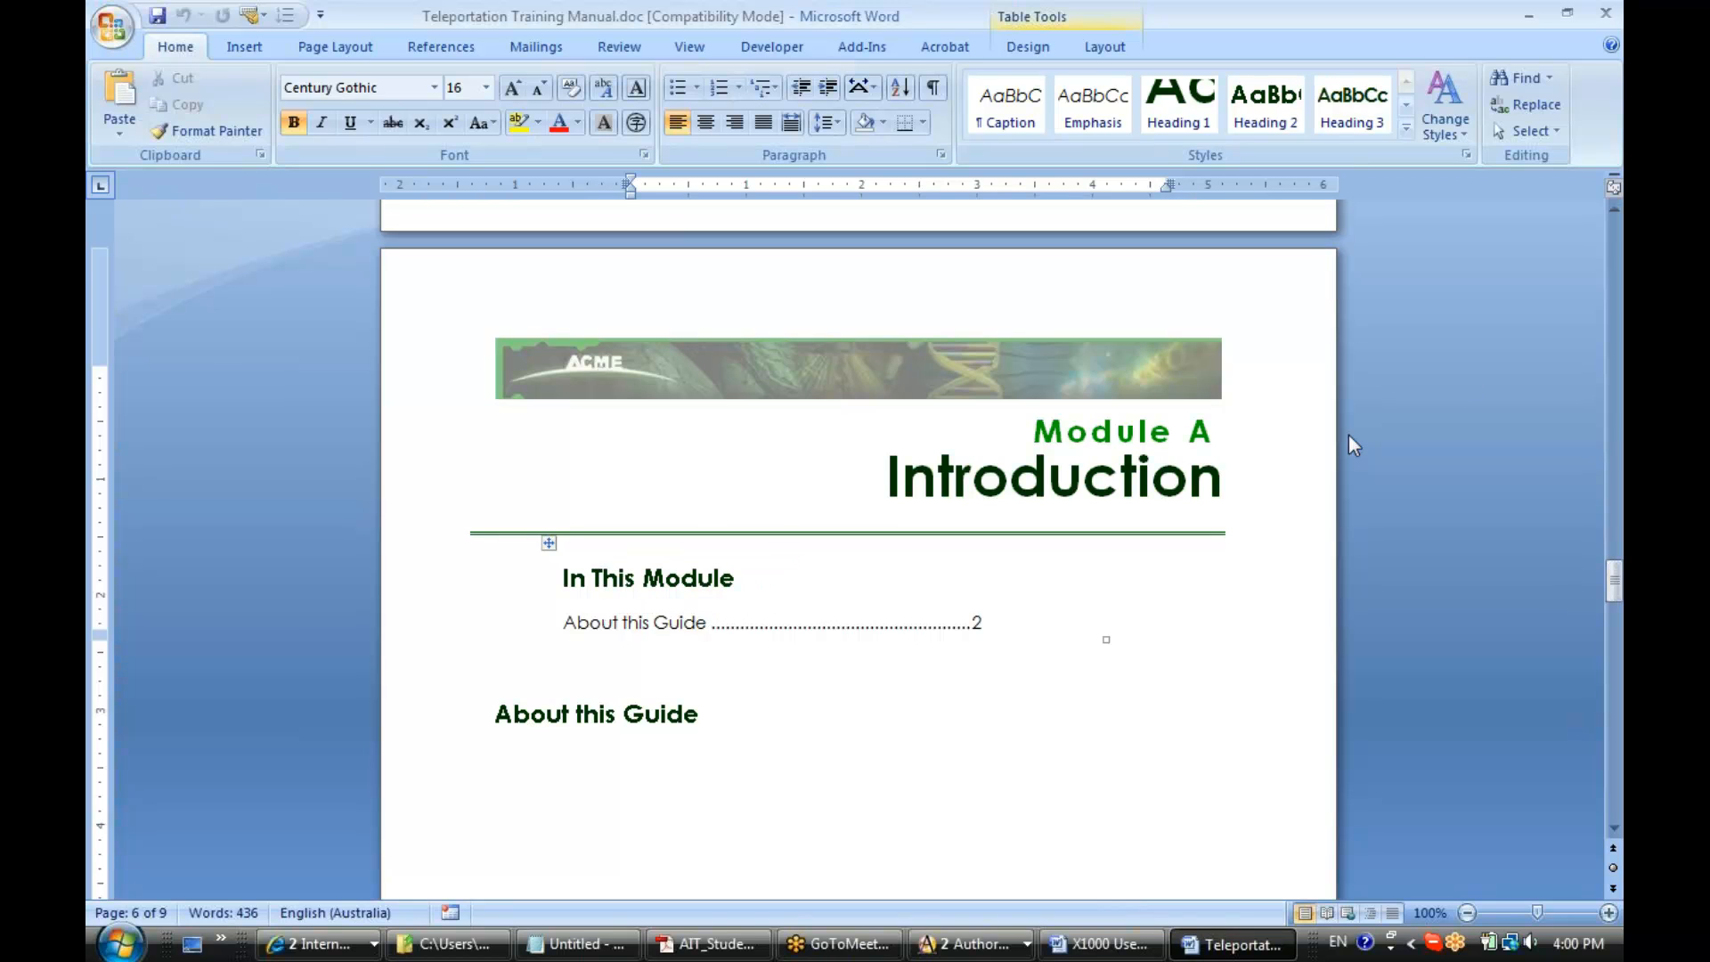
Inspect the paragraph style of the In This Module heading with the Style Inspector.
{"action": "left_click", "coordinate": [1466, 155]}
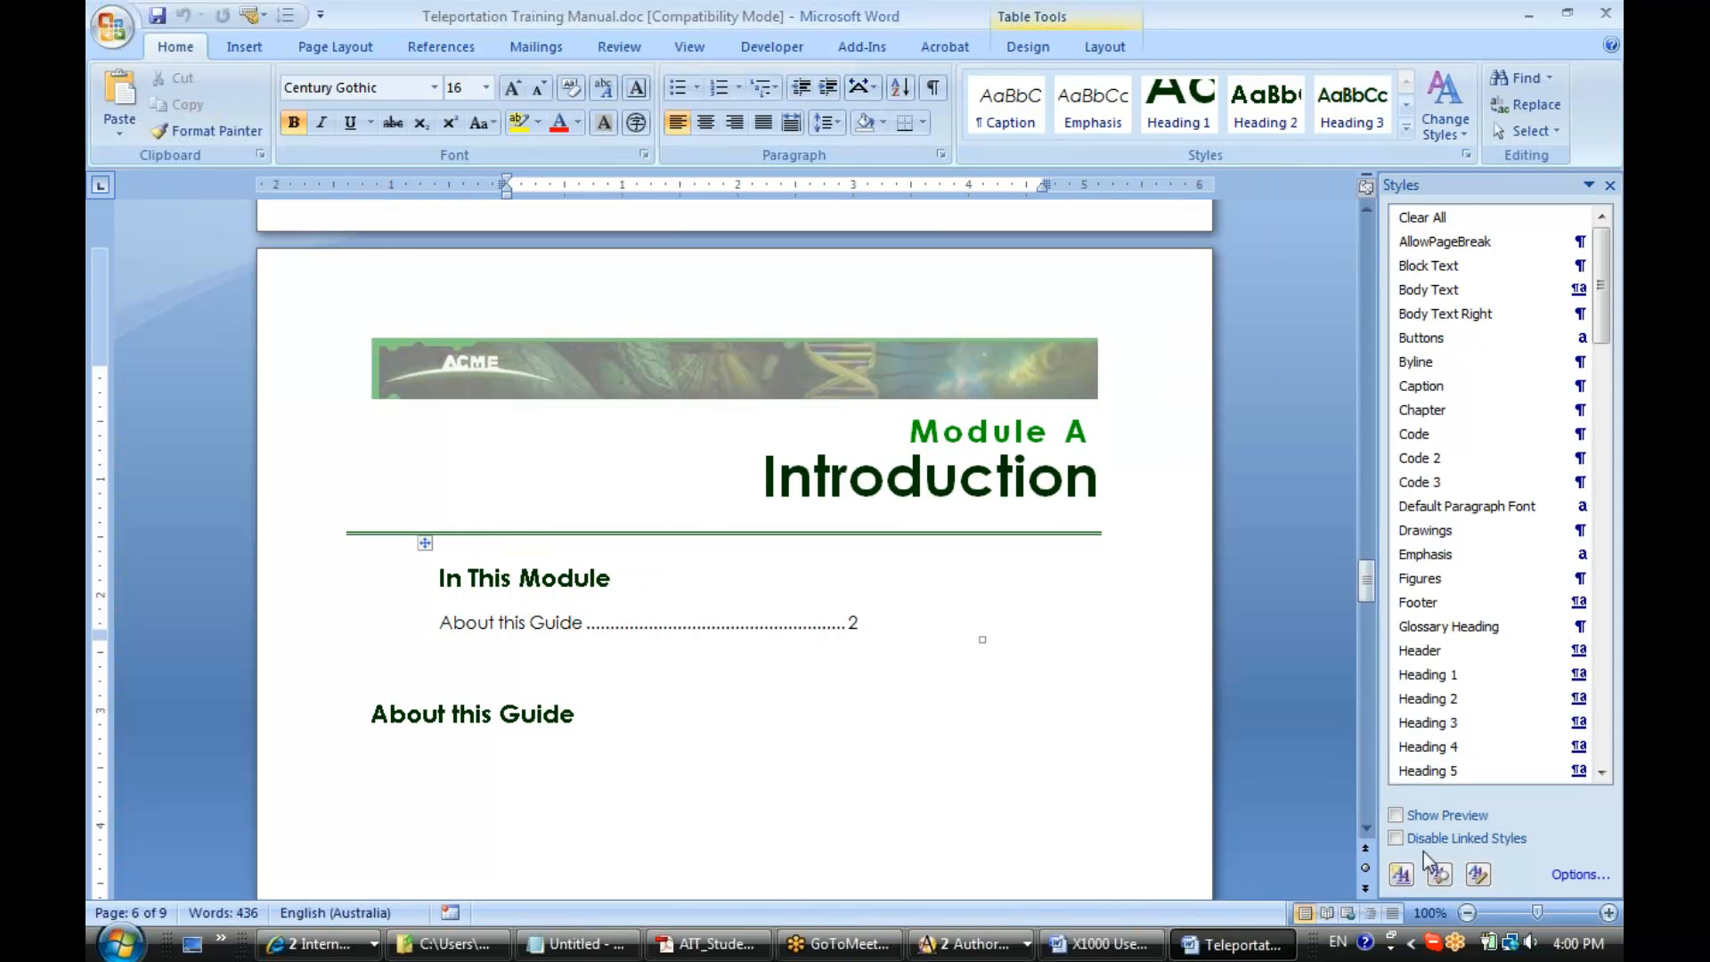
{"action": "left_click", "coordinate": [1440, 874]}
{"action": "left_click", "coordinate": [383, 579]}
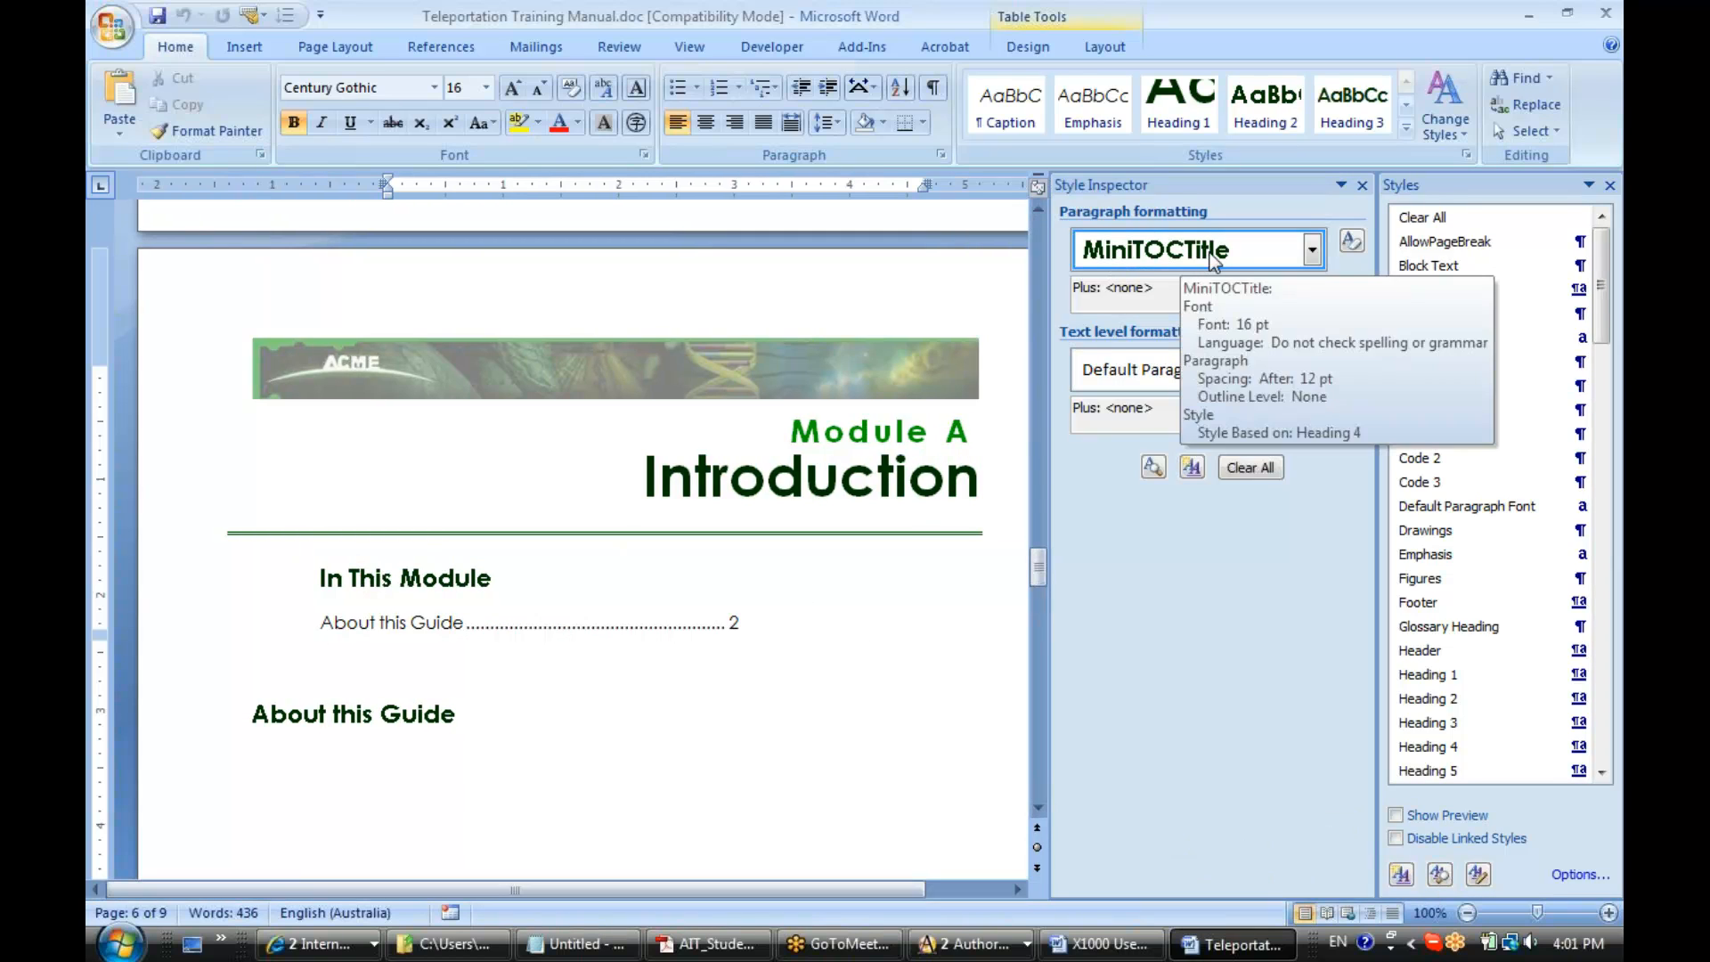